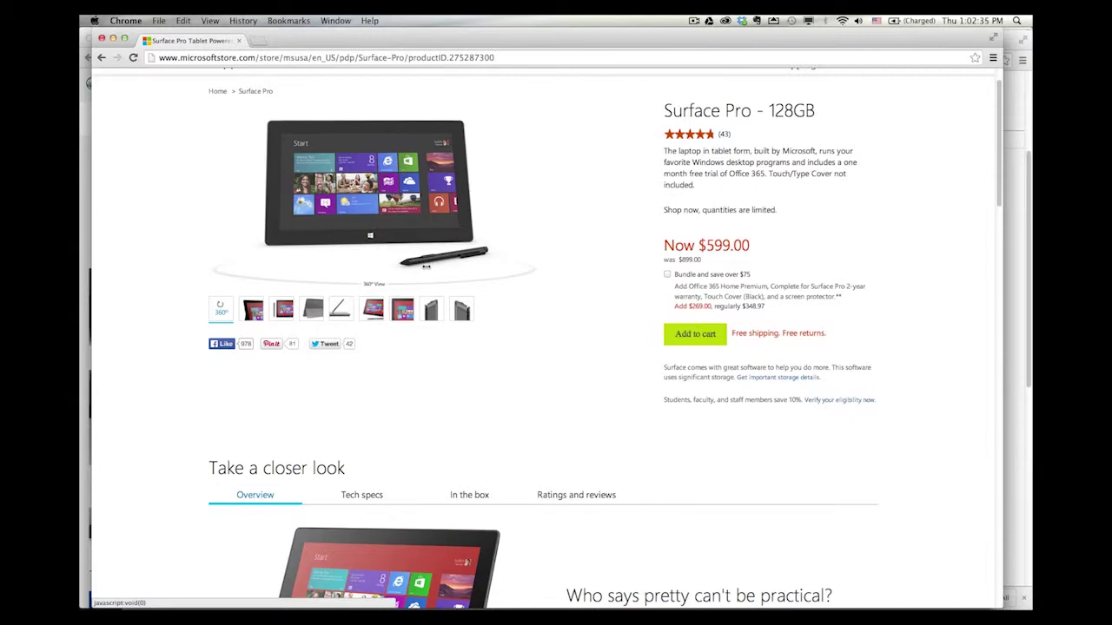
# - Zoom into the Surface Pro page and spin the 360° image back and forth to show the kickstand
pyautogui.press('super+equal')
pyautogui.press('super+equal')
pyautogui.press('super+equal')
pyautogui.press('super+equal')
pyautogui.press('super+equal')
pyautogui.press('super+equal')
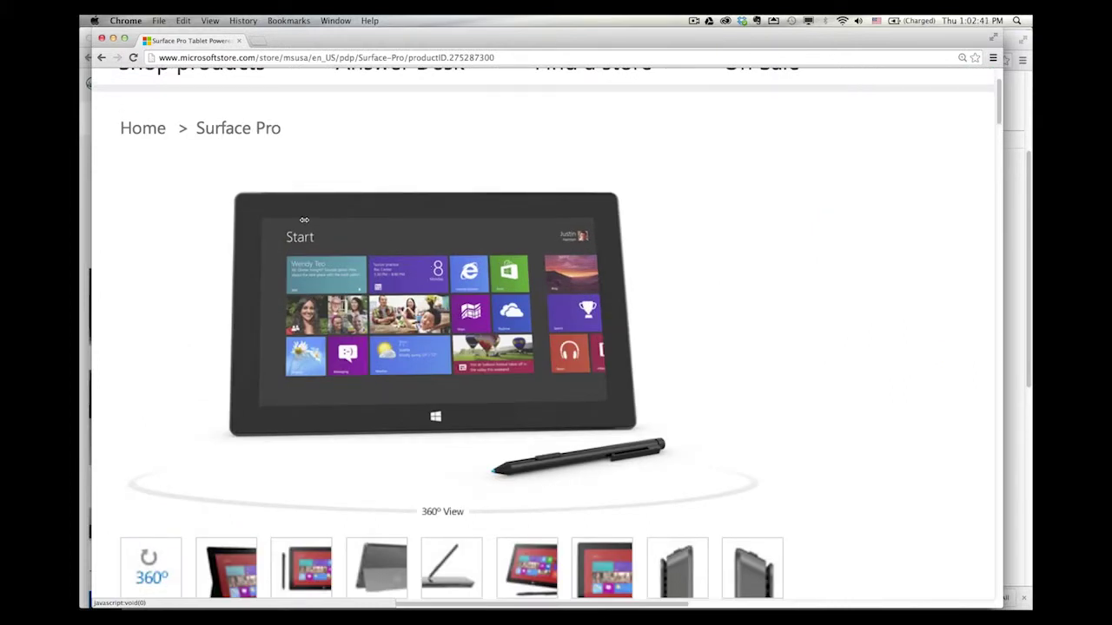
pyautogui.click(440, 512)
pyautogui.moveTo(457, 514); pyautogui.dragTo(315, 501)
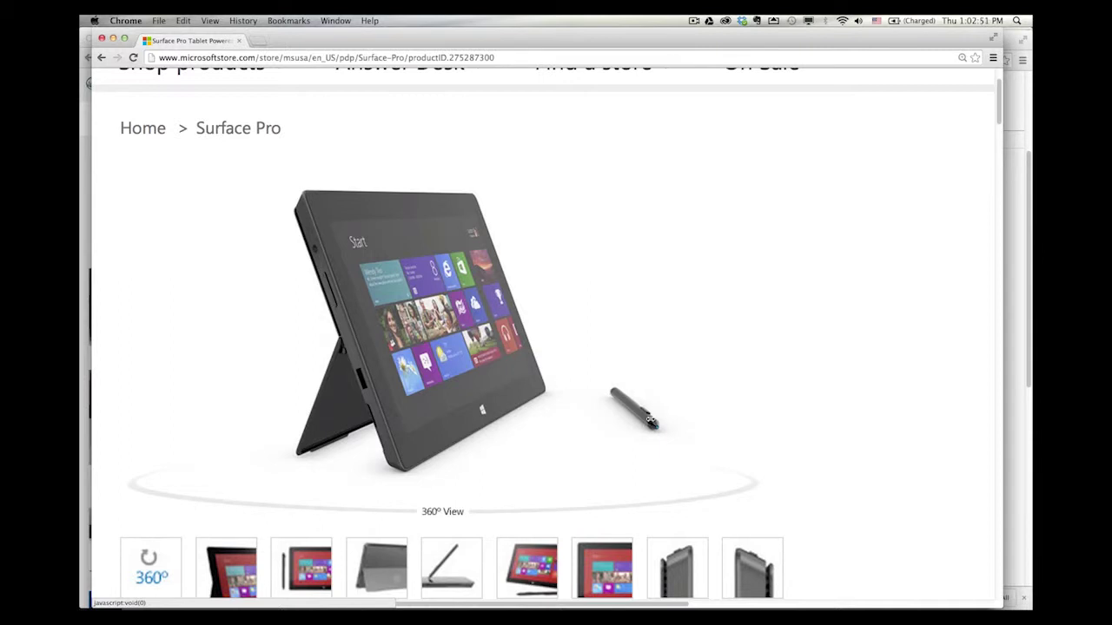
pyautogui.moveTo(445, 511); pyautogui.dragTo(587, 498)
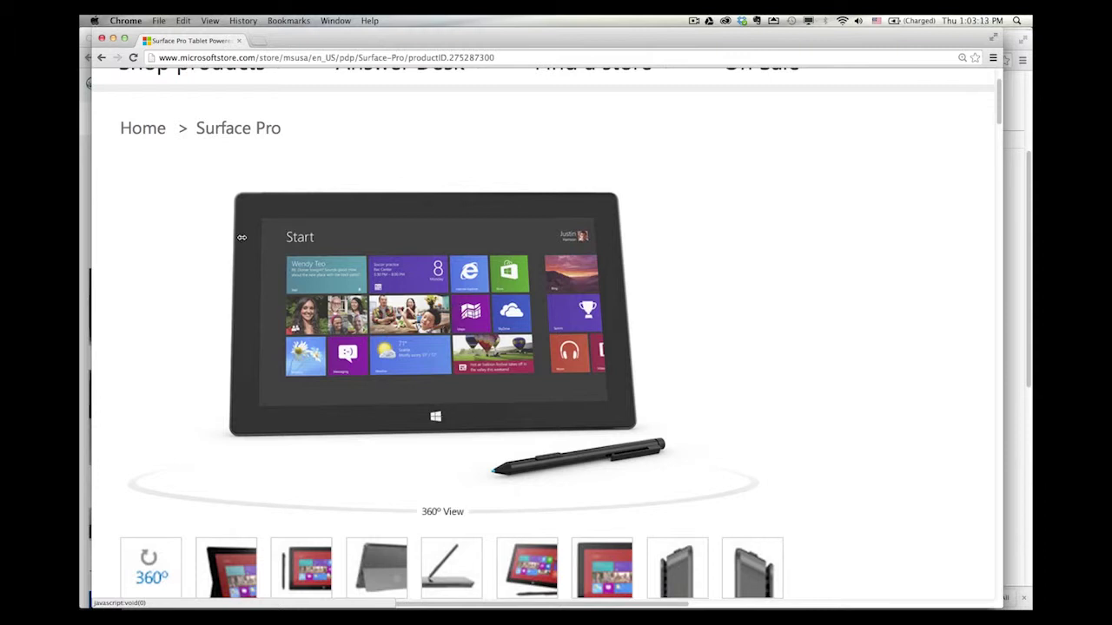
pyautogui.moveTo(443, 512); pyautogui.dragTo(380, 494)
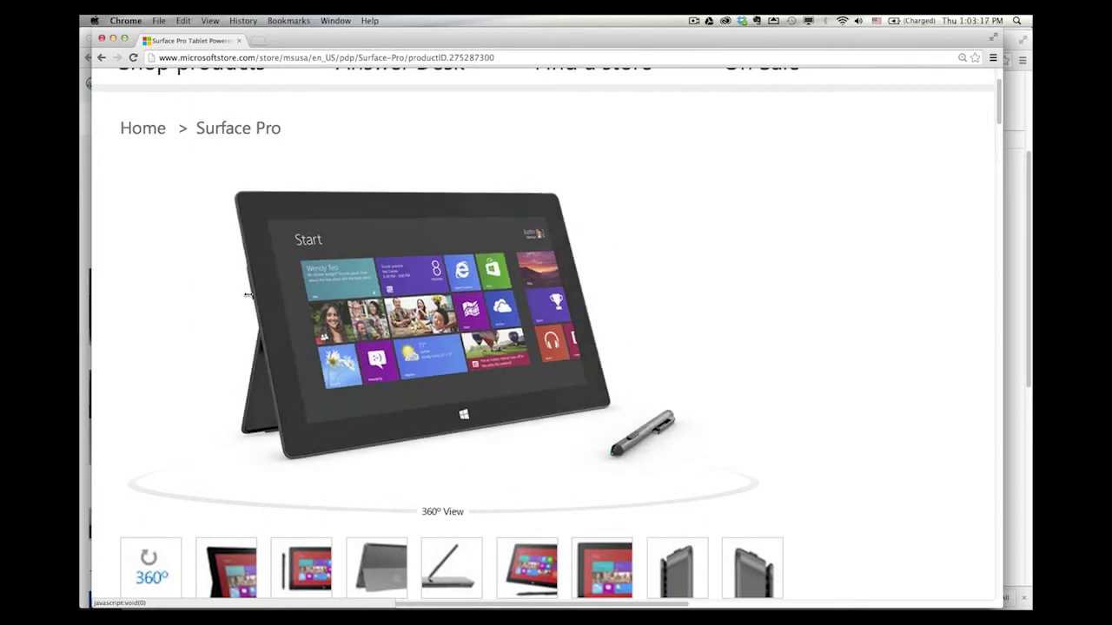
pyautogui.moveTo(452, 510); pyautogui.dragTo(511, 511)
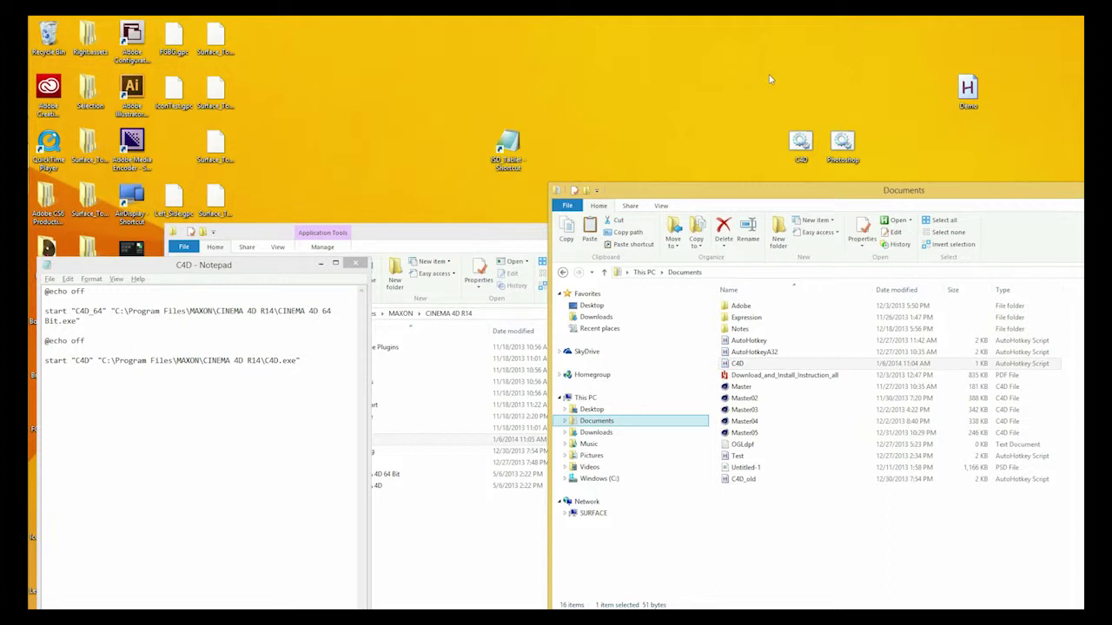
# - Open the C4D script with Edit Script, then add a New AutoHotkey Script on the desktop
pyautogui.rightClick(731, 366)
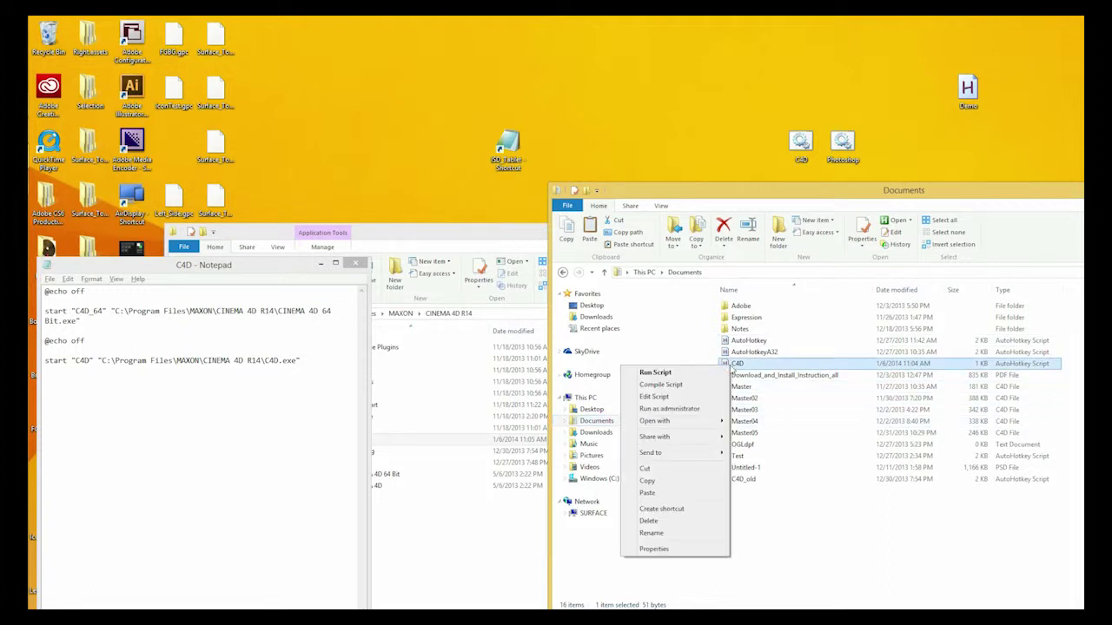
pyautogui.click(691, 396)
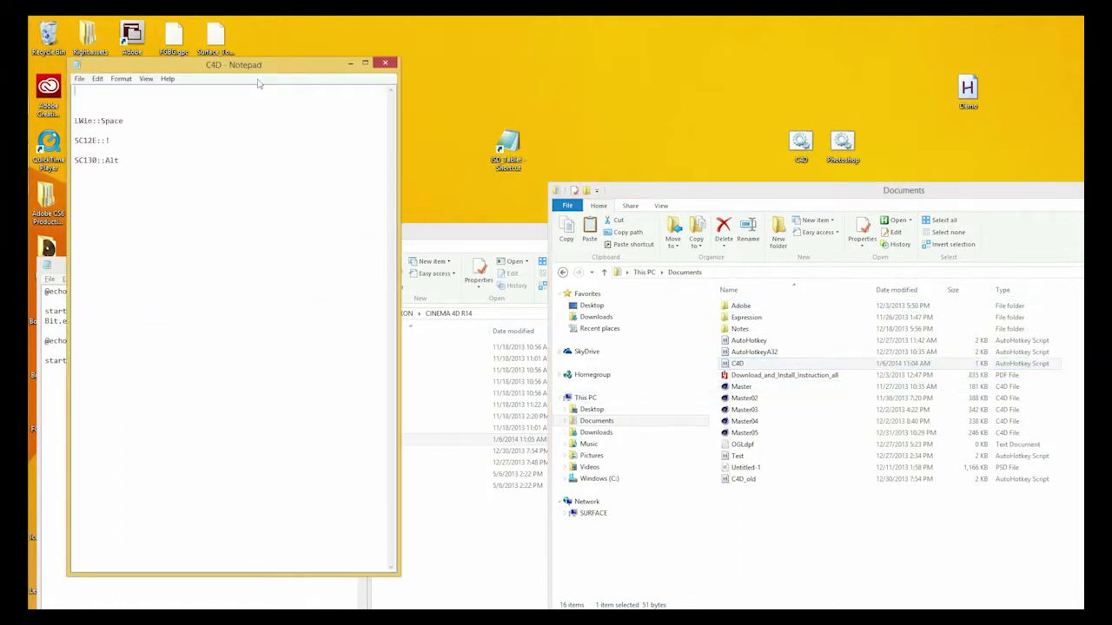
pyautogui.rightClick(692, 45)
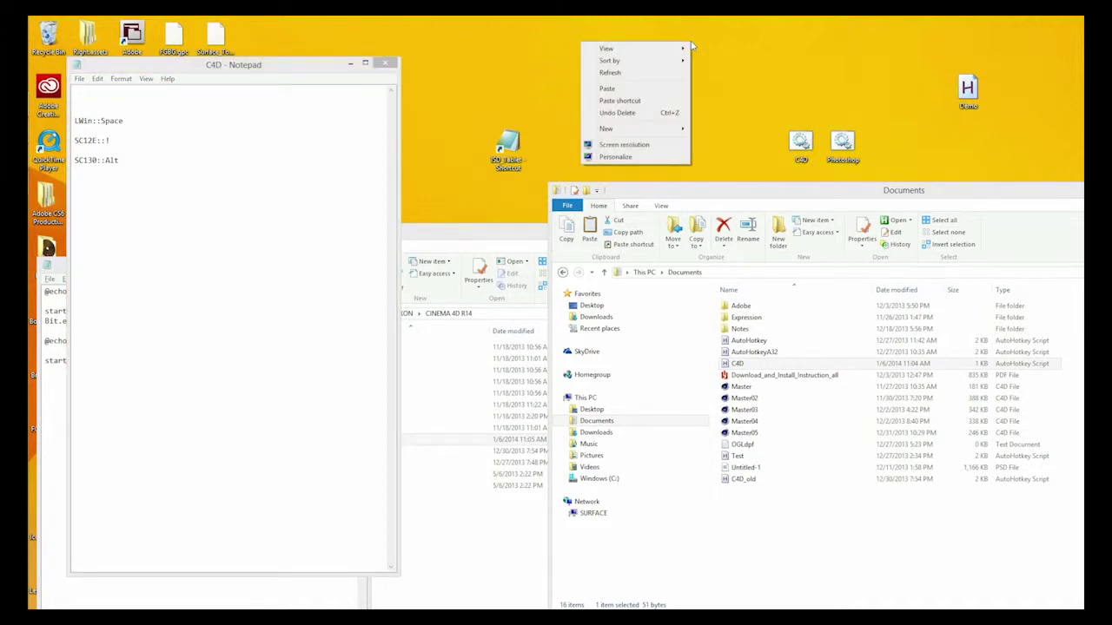
pyautogui.moveTo(634, 129)
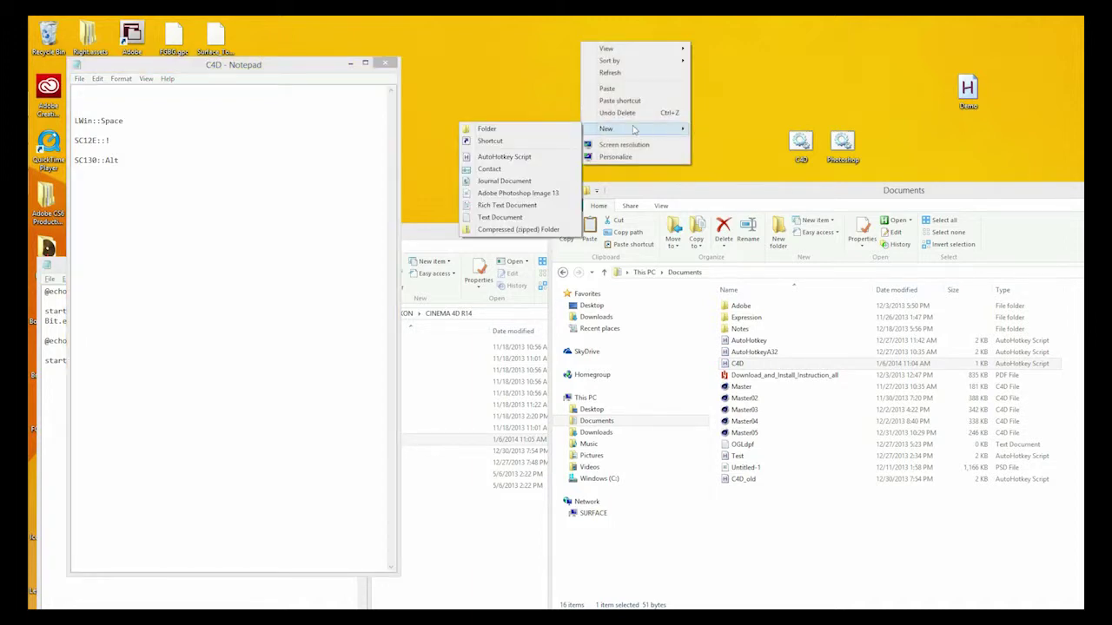
pyautogui.click(526, 157)
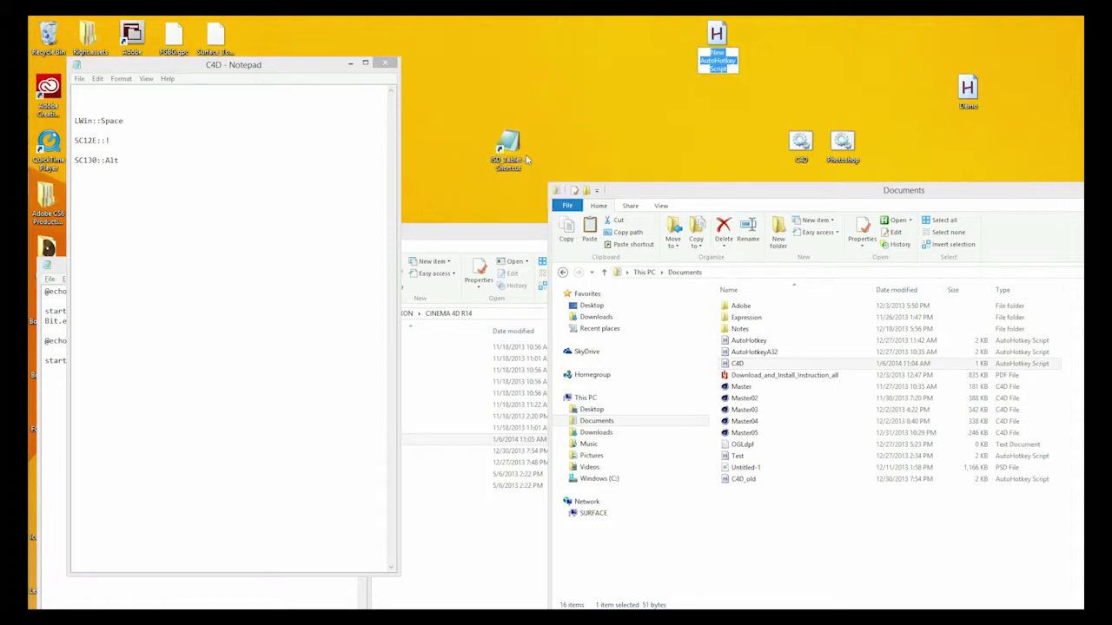
# - Keep the new script's default name and open it in Notepad beside the C4D script
pyautogui.click(760, 53)
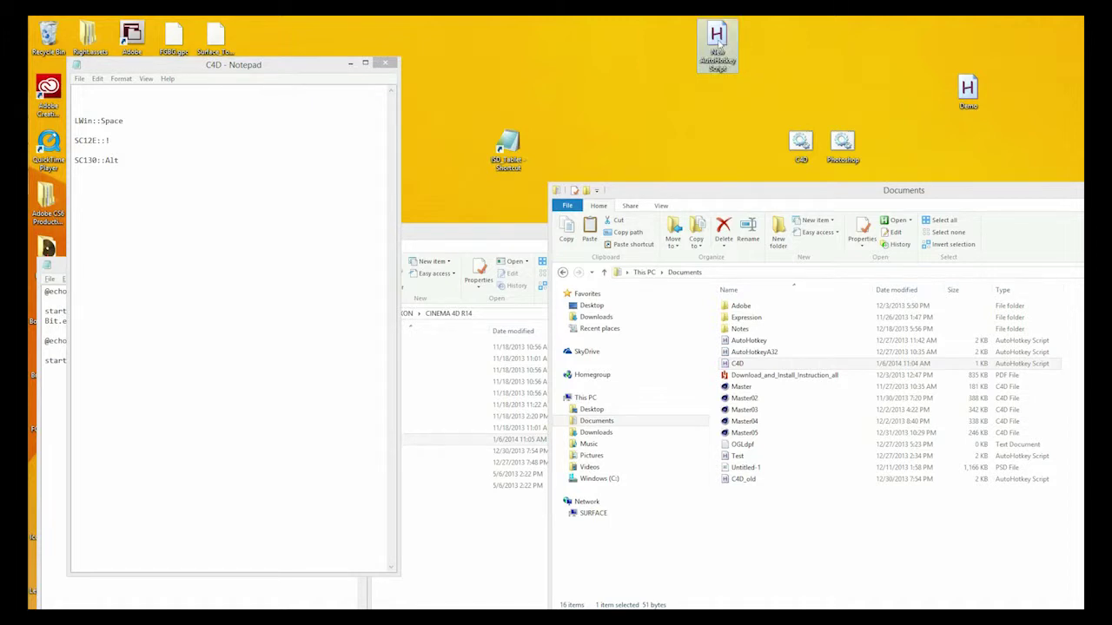
pyautogui.rightClick(717, 42)
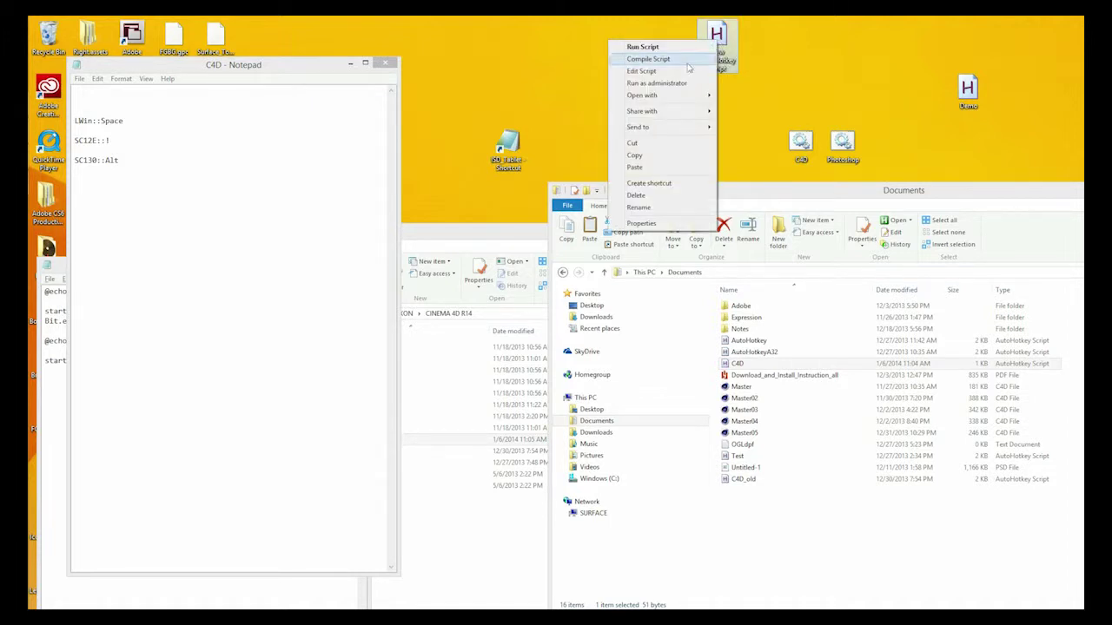
pyautogui.click(643, 70)
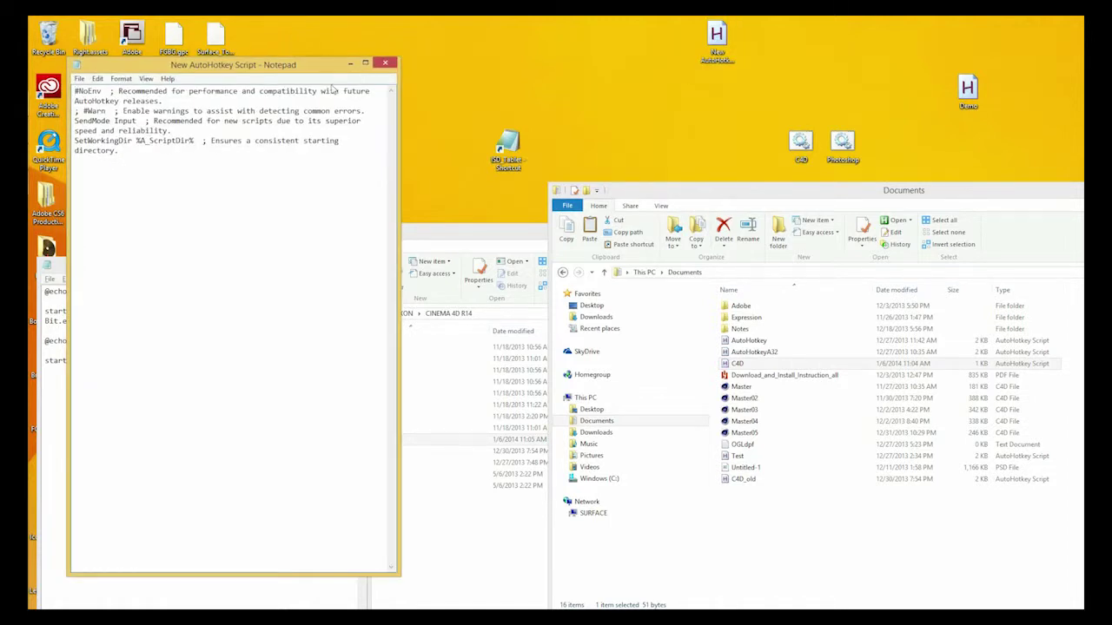
pyautogui.moveTo(315, 66); pyautogui.dragTo(710, 48)
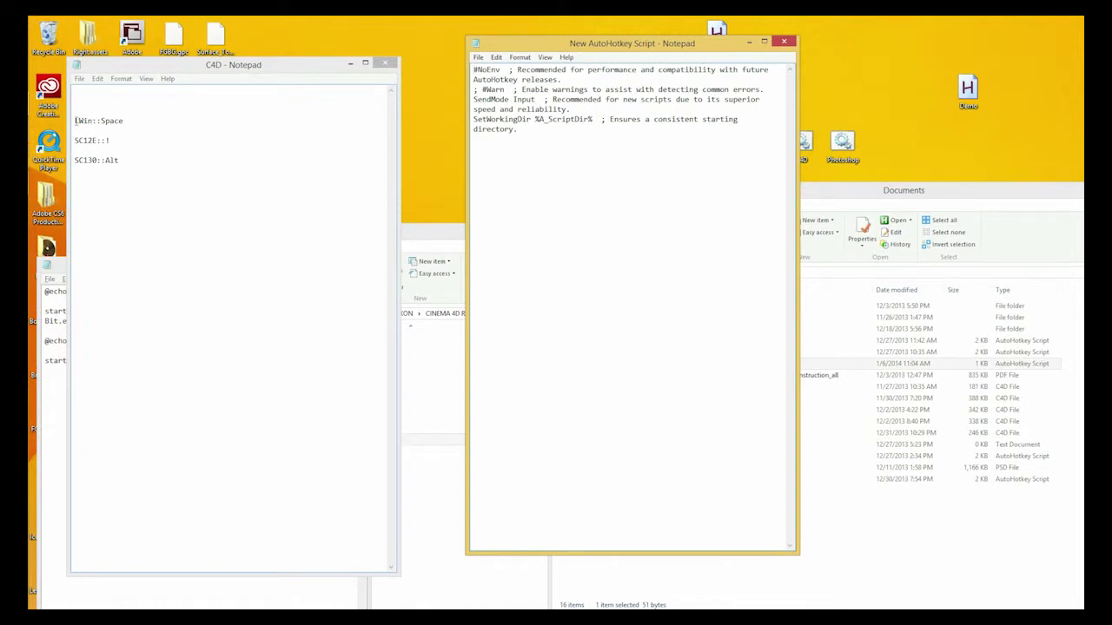
# - Copy the three hotkey lines from the C4D script and paste them below the new script's template
pyautogui.moveTo(74, 121); pyautogui.dragTo(134, 166)
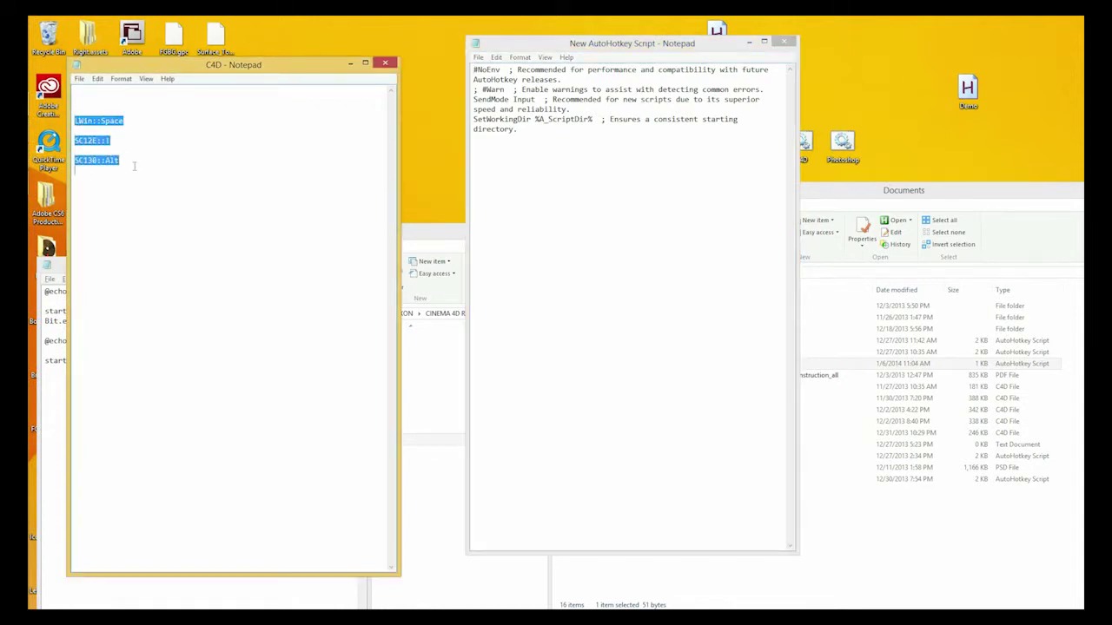
pyautogui.rightClick(124, 160)
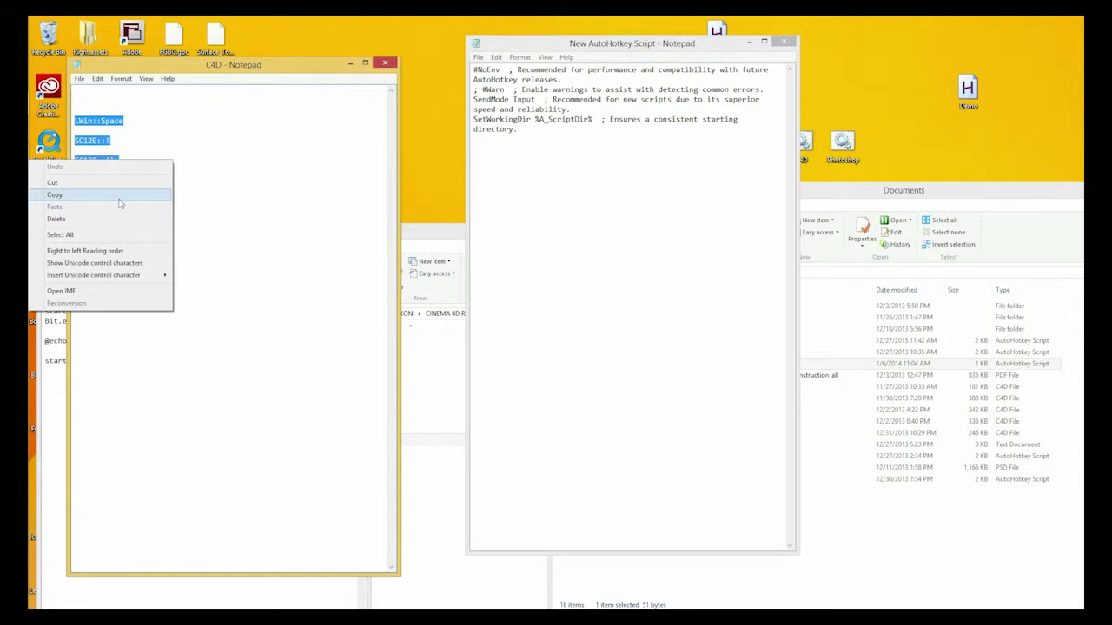
pyautogui.click(121, 202)
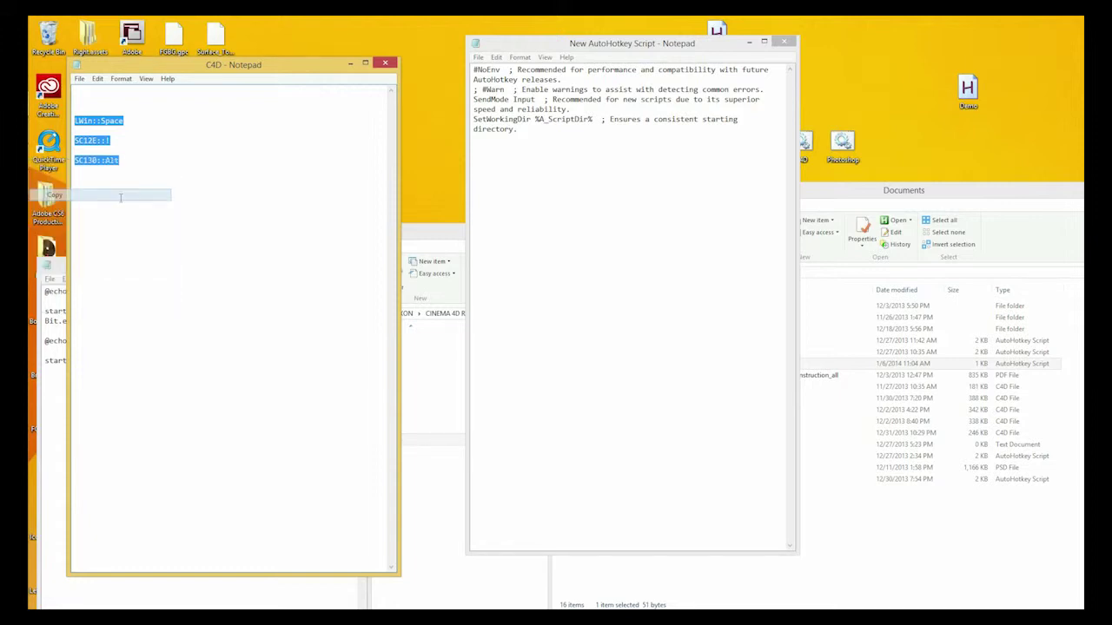
pyautogui.rightClick(521, 160)
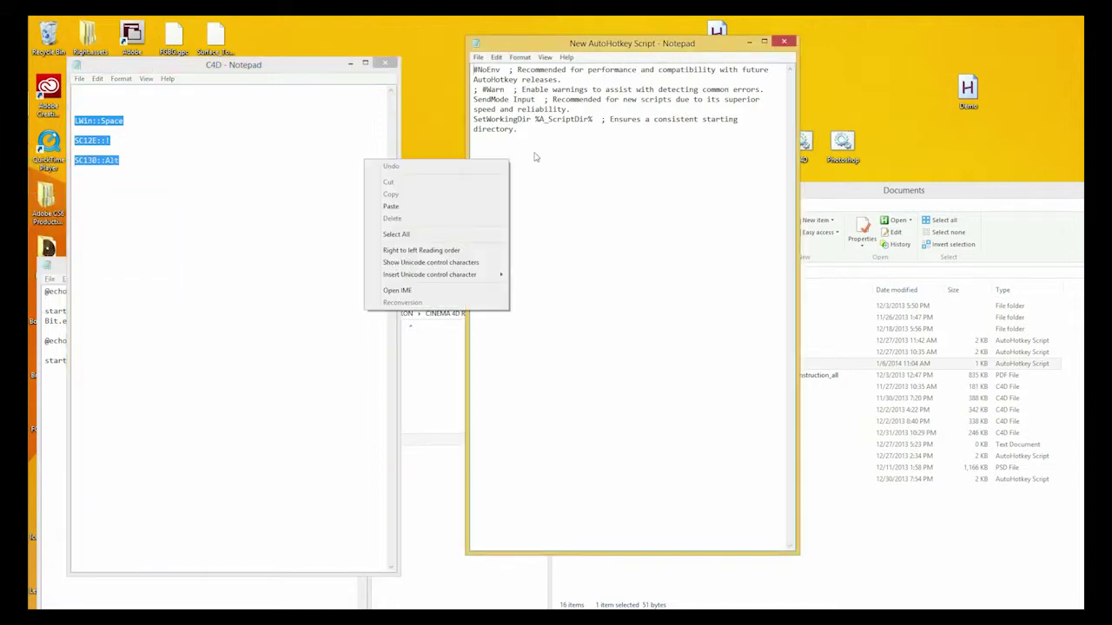
pyautogui.click(525, 130)
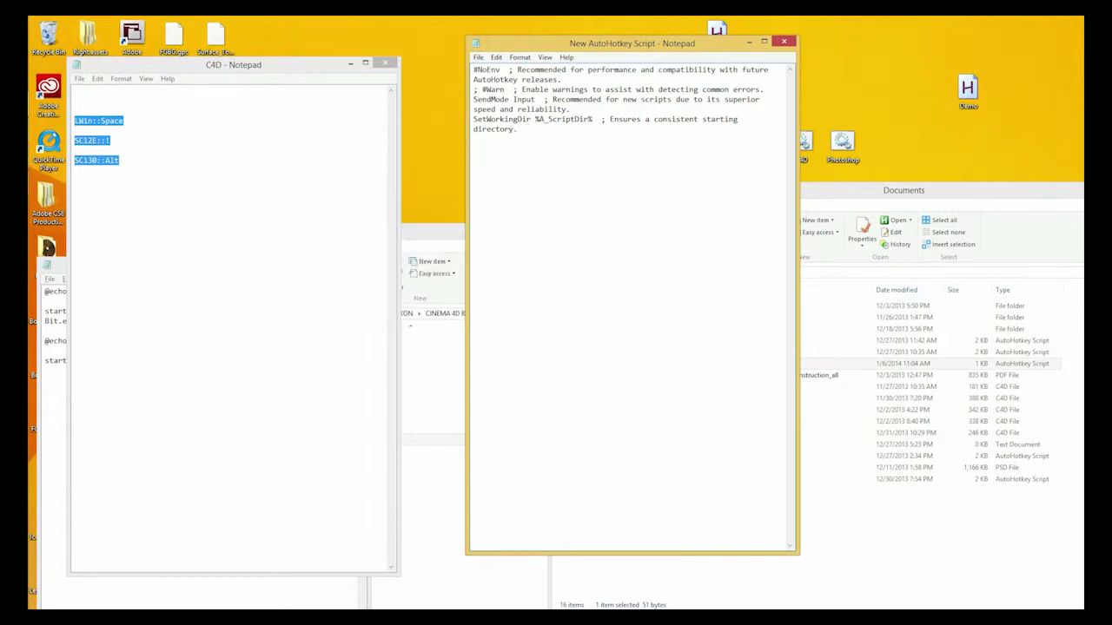
pyautogui.rightClick(477, 150)
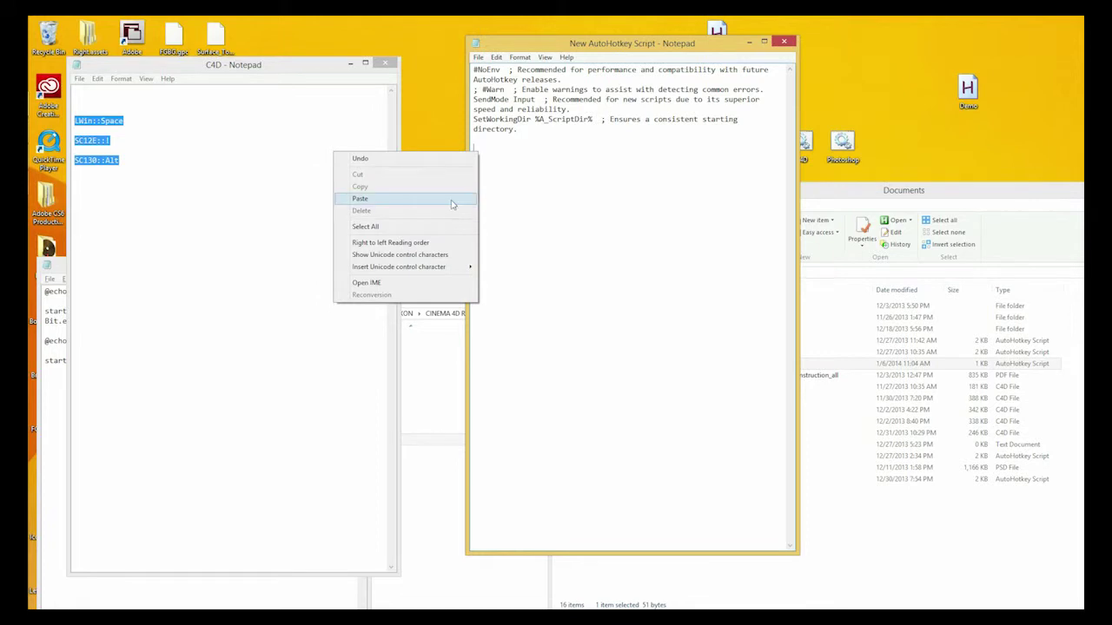
pyautogui.click(452, 204)
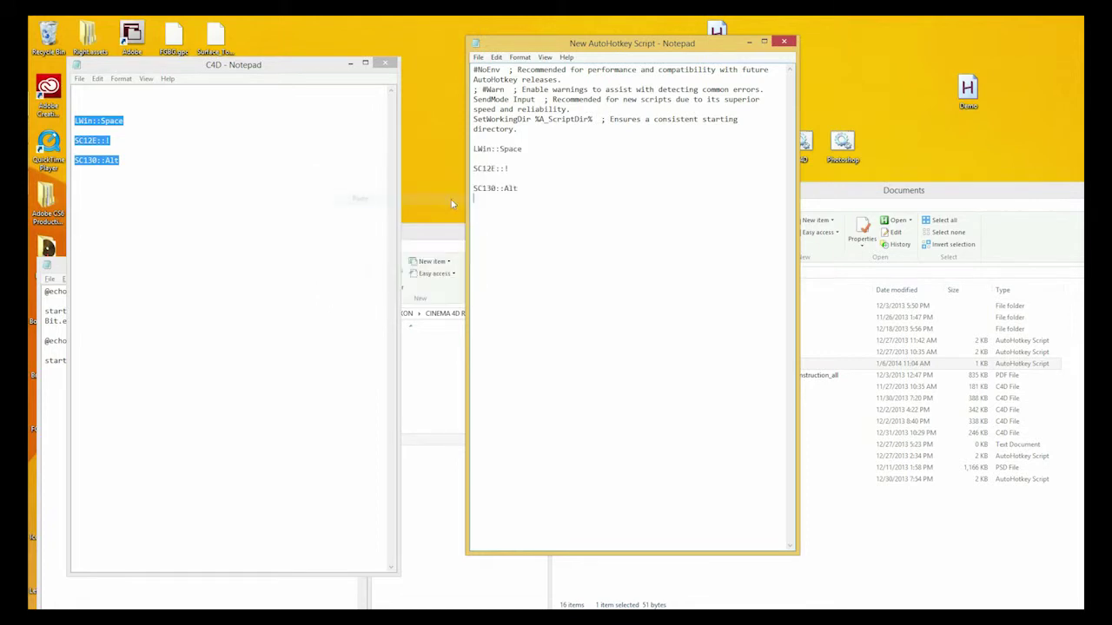
# - Save the new AutoHotkey script and close its Notepad window
pyautogui.click(478, 57)
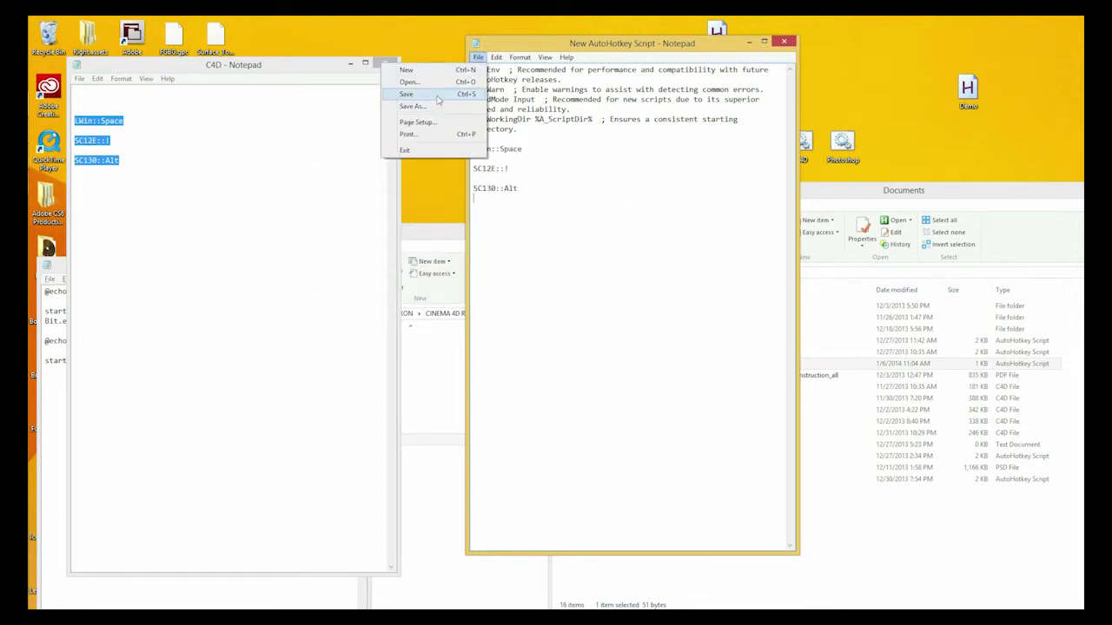
pyautogui.click(438, 96)
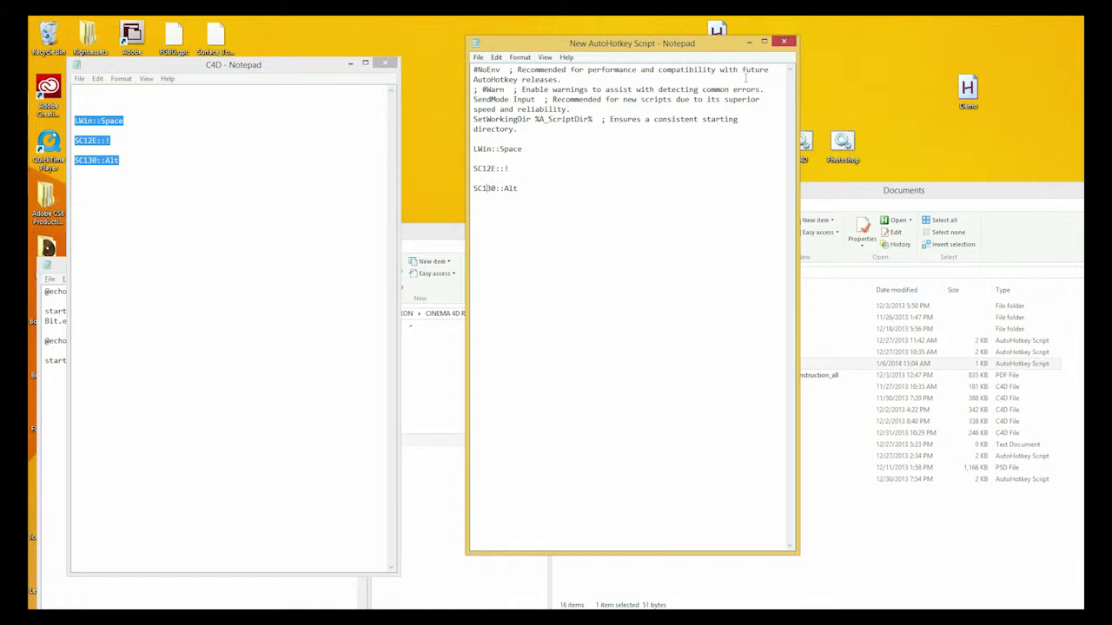
pyautogui.click(783, 42)
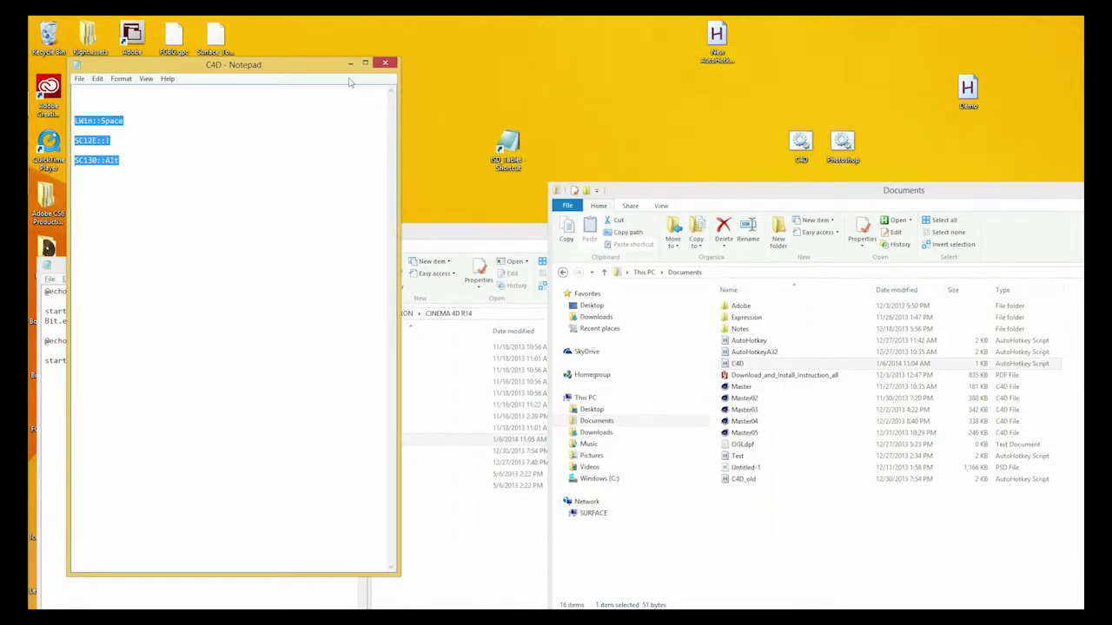
# - Move the C4D script's Notepad window aside, deselect its text, and close it
pyautogui.moveTo(233, 65); pyautogui.dragTo(448, 25)
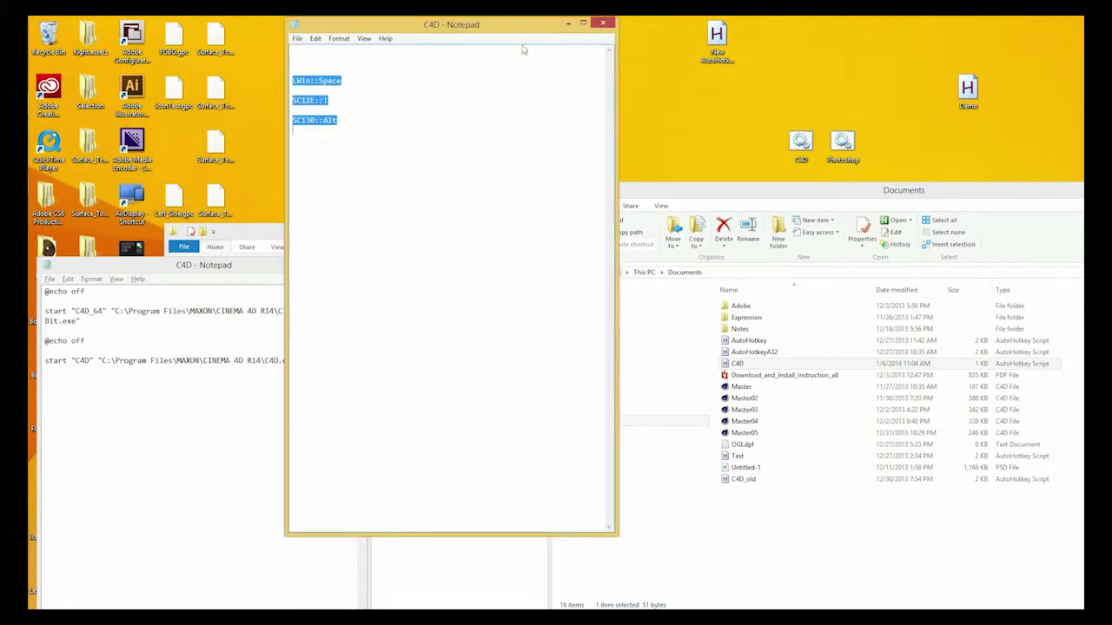
pyautogui.click(451, 98)
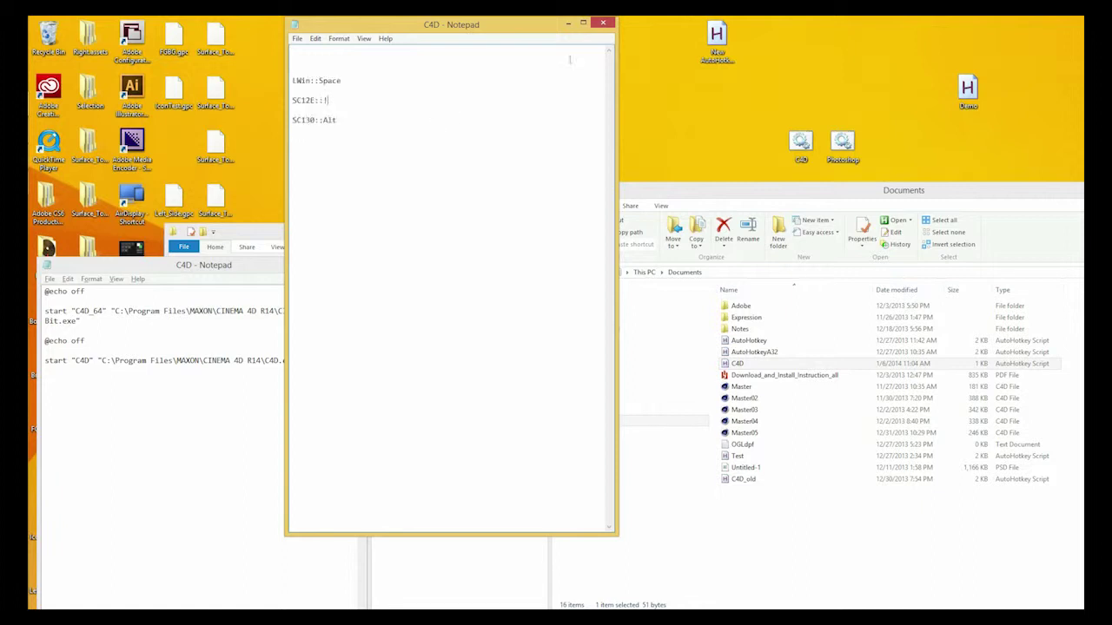
pyautogui.click(602, 24)
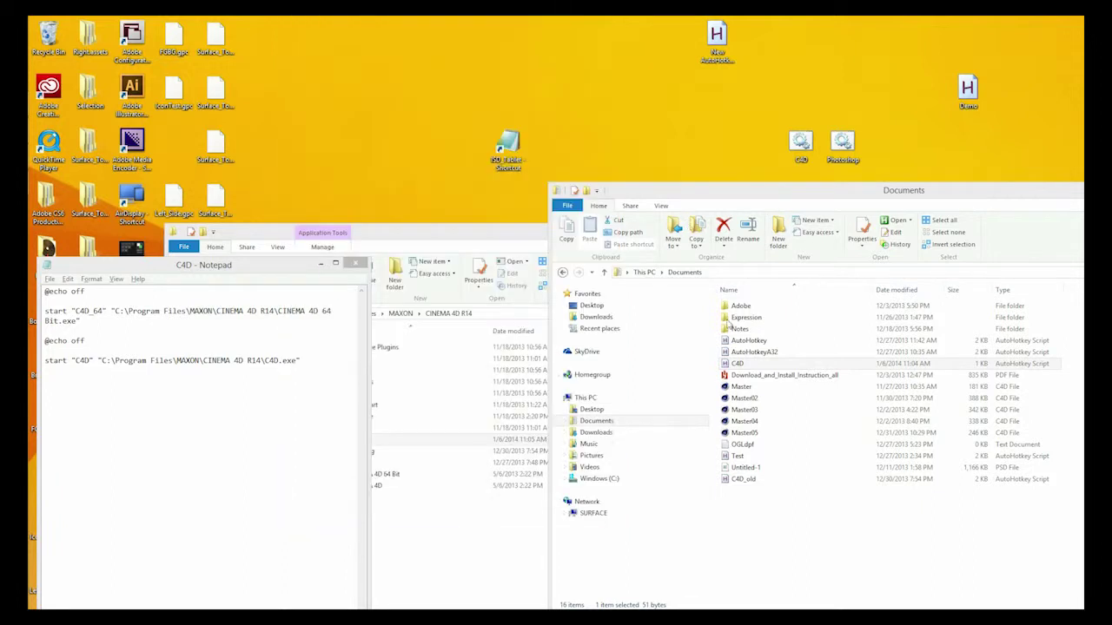
# - Compile the C4D script into a C4D application in the Documents folder
pyautogui.rightClick(743, 369)
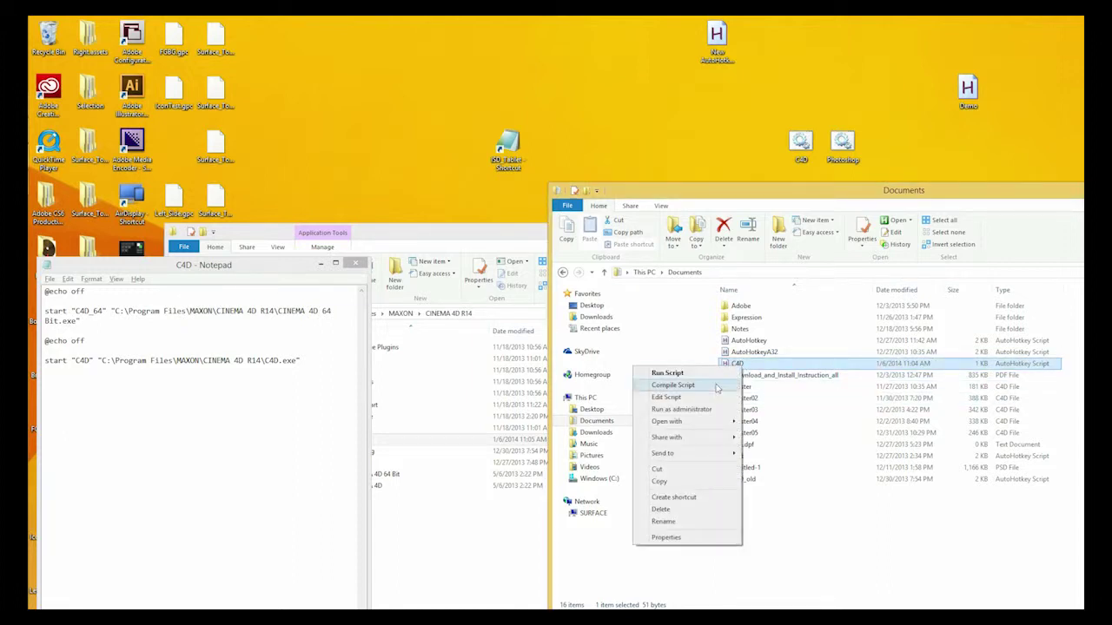
pyautogui.click(717, 386)
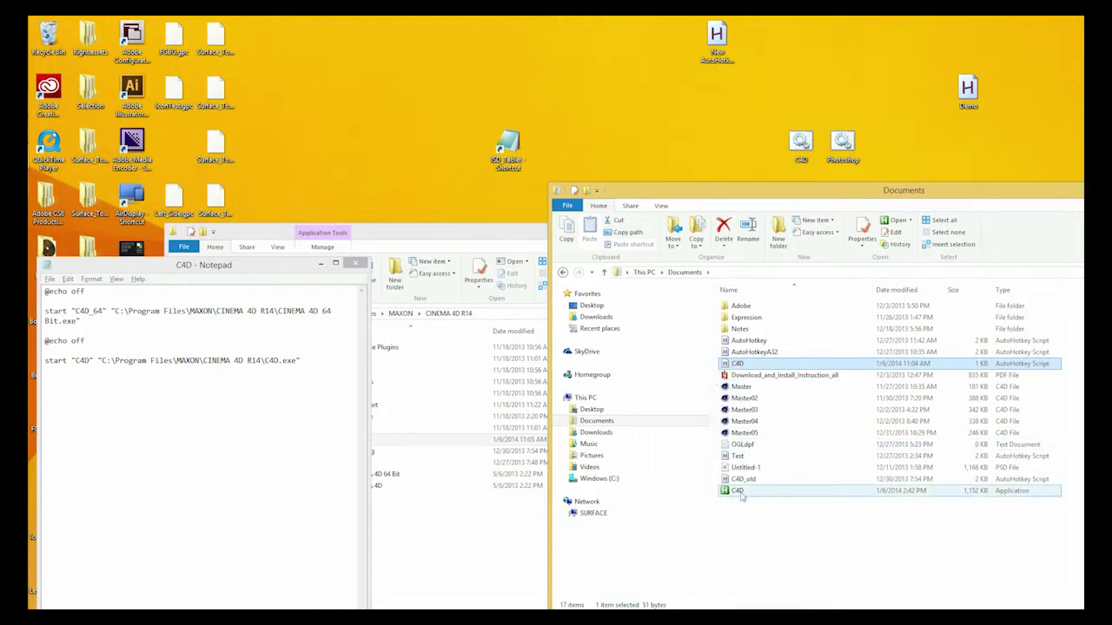
pyautogui.moveTo(741, 496)
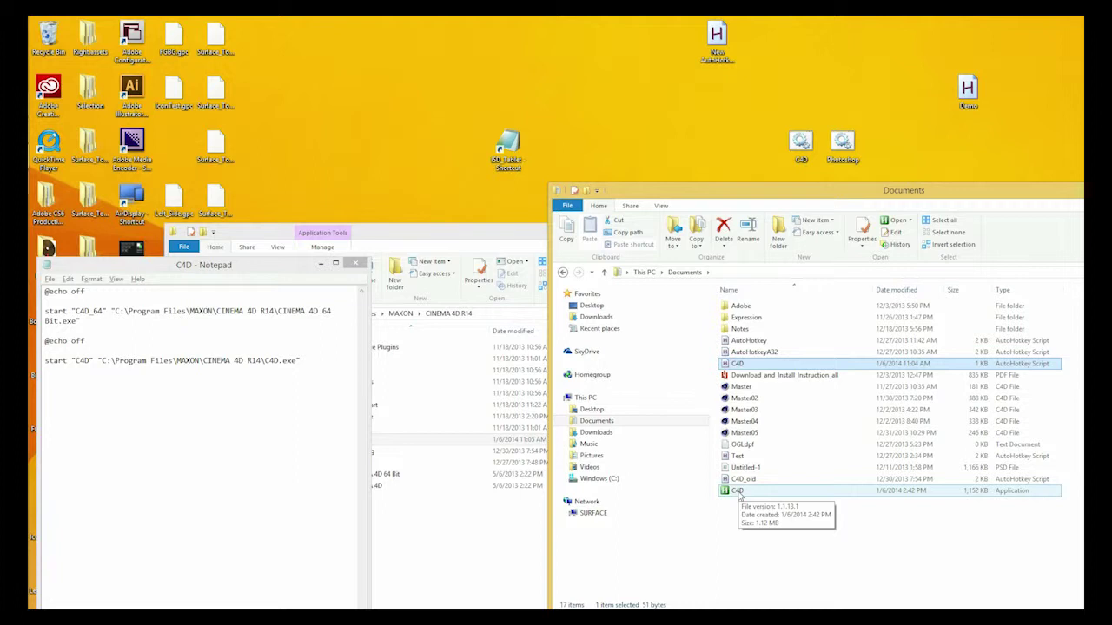
pyautogui.rightClick(739, 492)
# - Check the Properties of the C4D application and the C4D script, closing each dialog
pyautogui.click(708, 479)
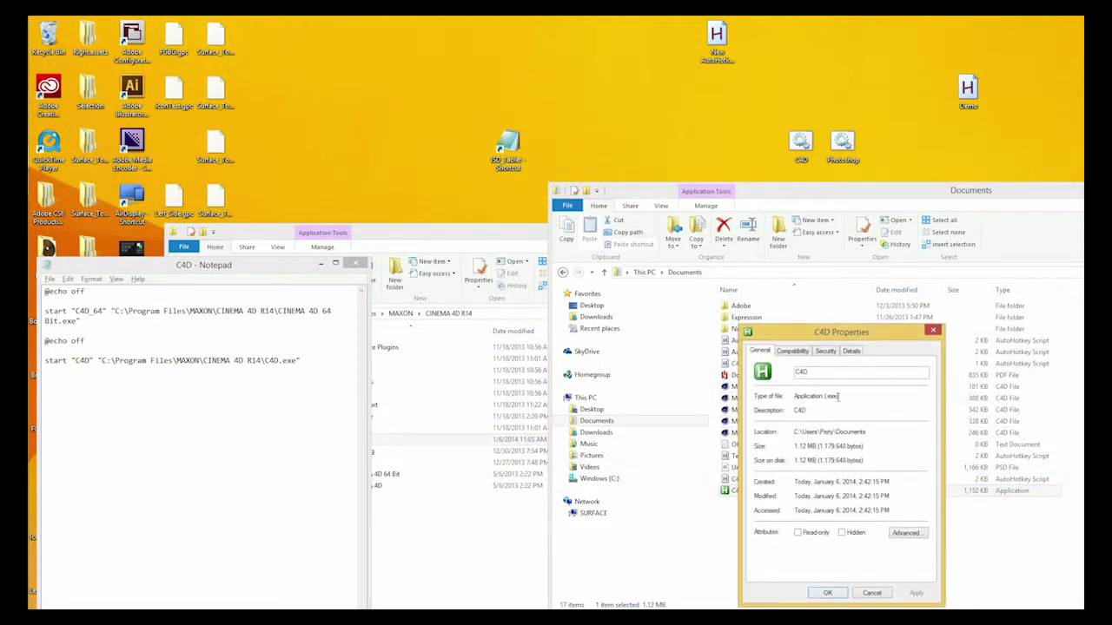
pyautogui.click(933, 330)
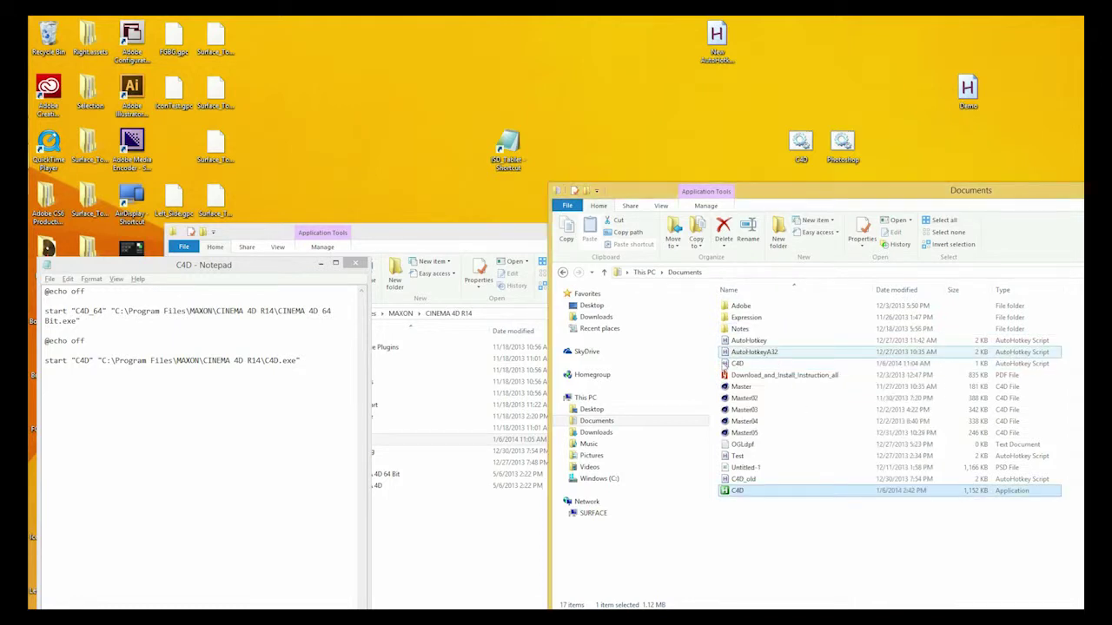
pyautogui.rightClick(736, 365)
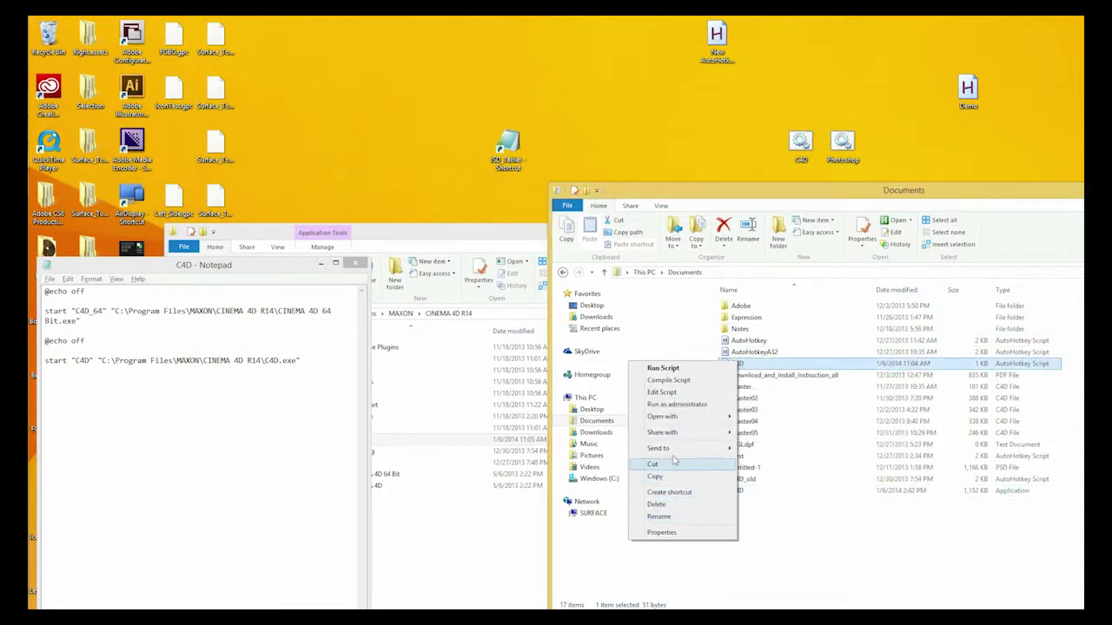
pyautogui.click(662, 532)
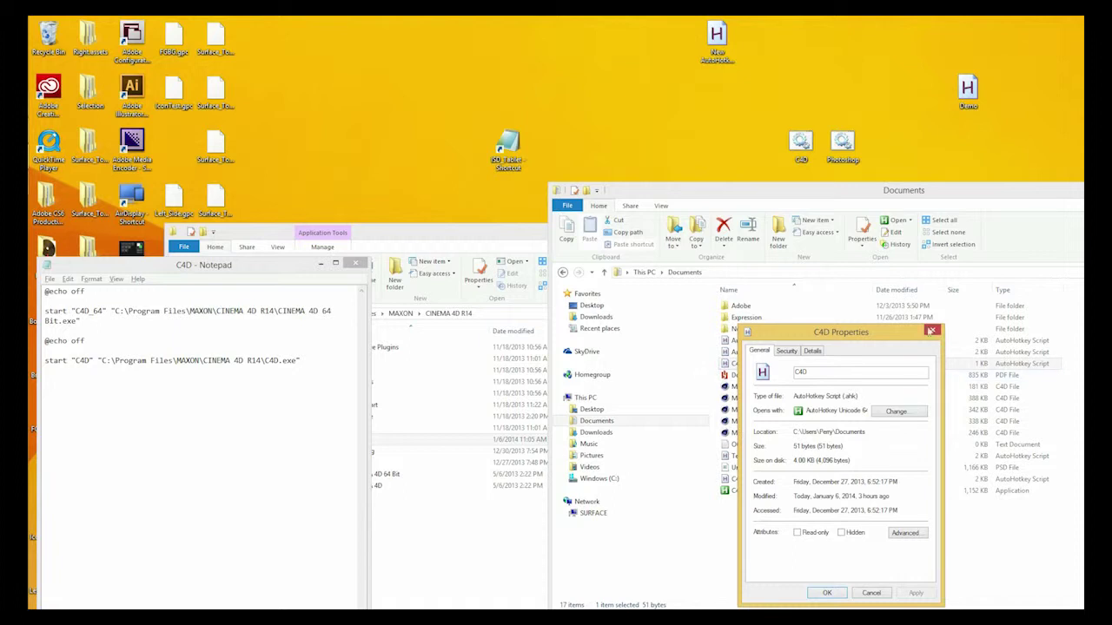
pyautogui.click(932, 330)
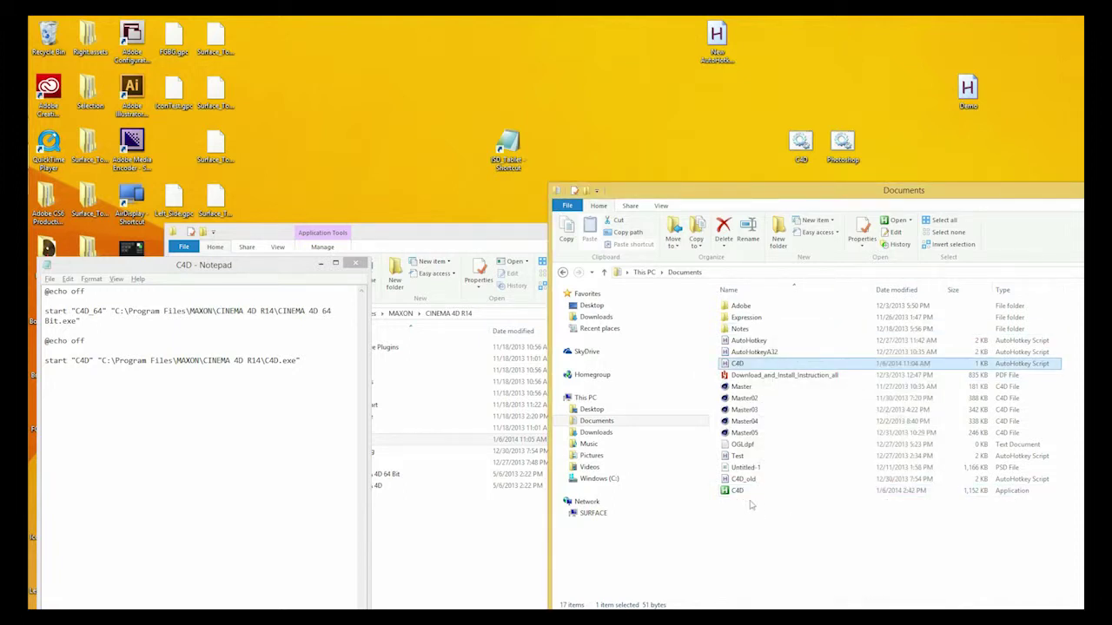
# - Bring the CINEMA 4D R14 folder window forward and move it to the top of the screen
pyautogui.click(734, 493)
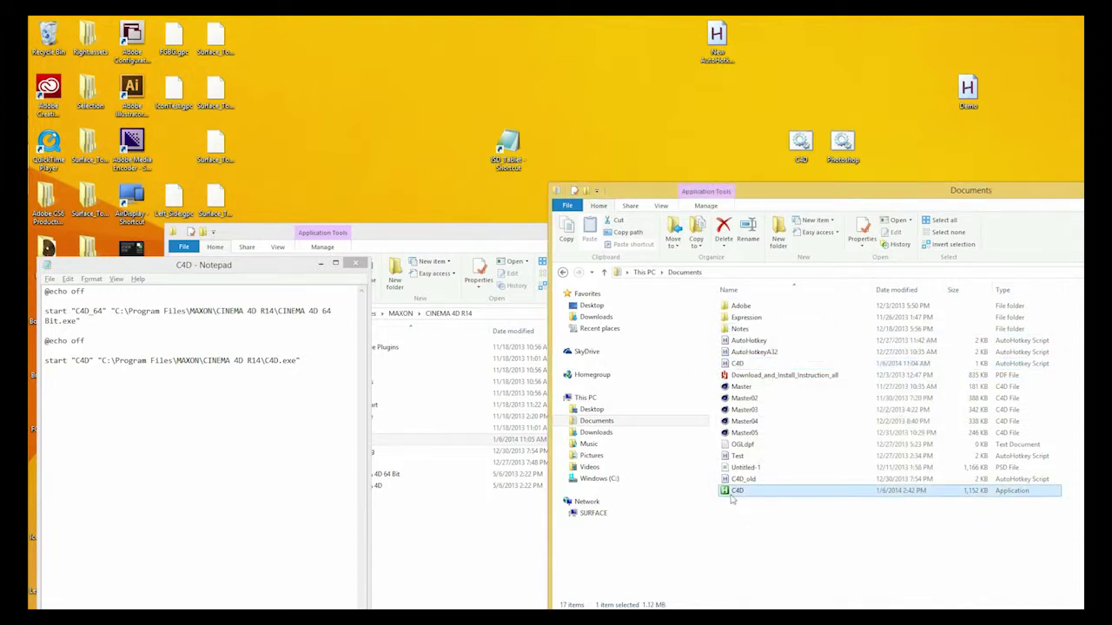
pyautogui.click(422, 236)
pyautogui.moveTo(437, 235); pyautogui.dragTo(318, 37)
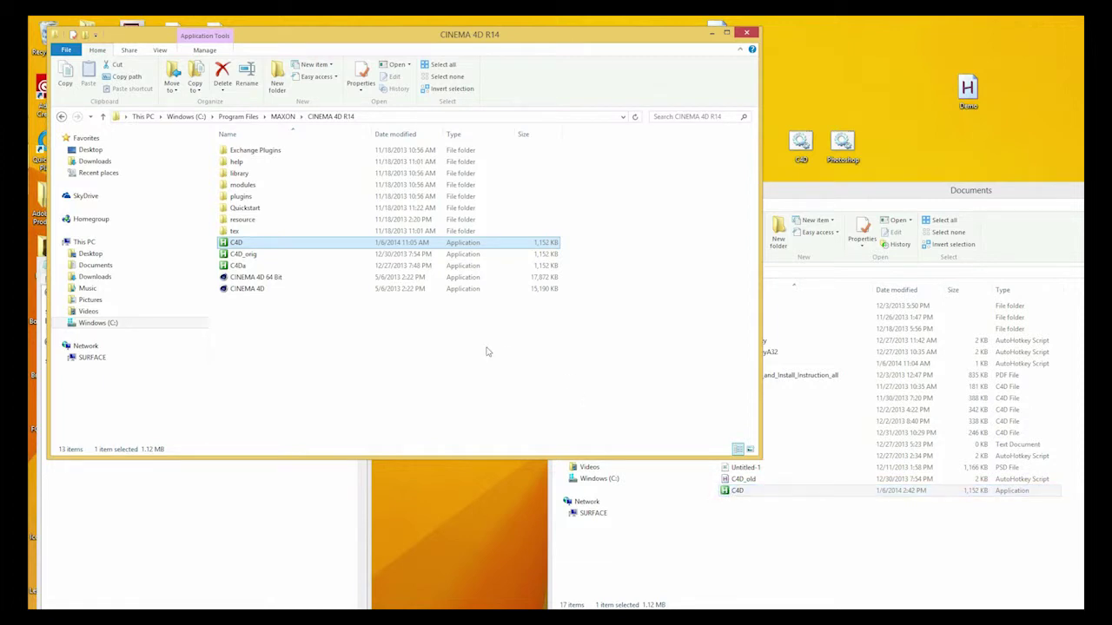
# - Rename the C4D application in Documents to C4D-test
pyautogui.click(737, 491)
pyautogui.rightClick(738, 495)
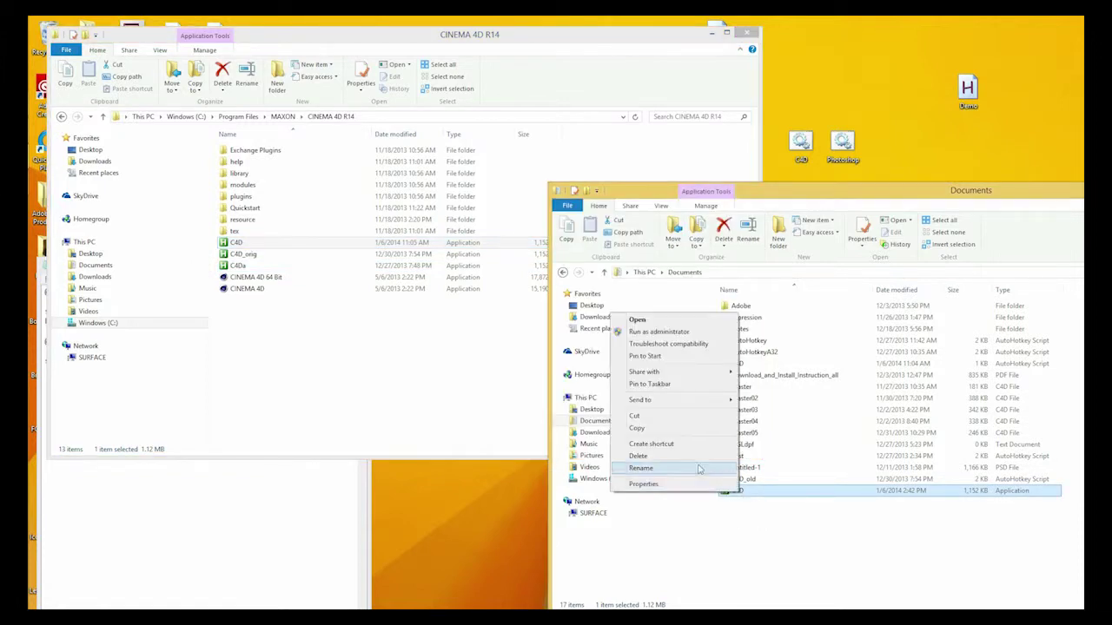
pyautogui.click(695, 471)
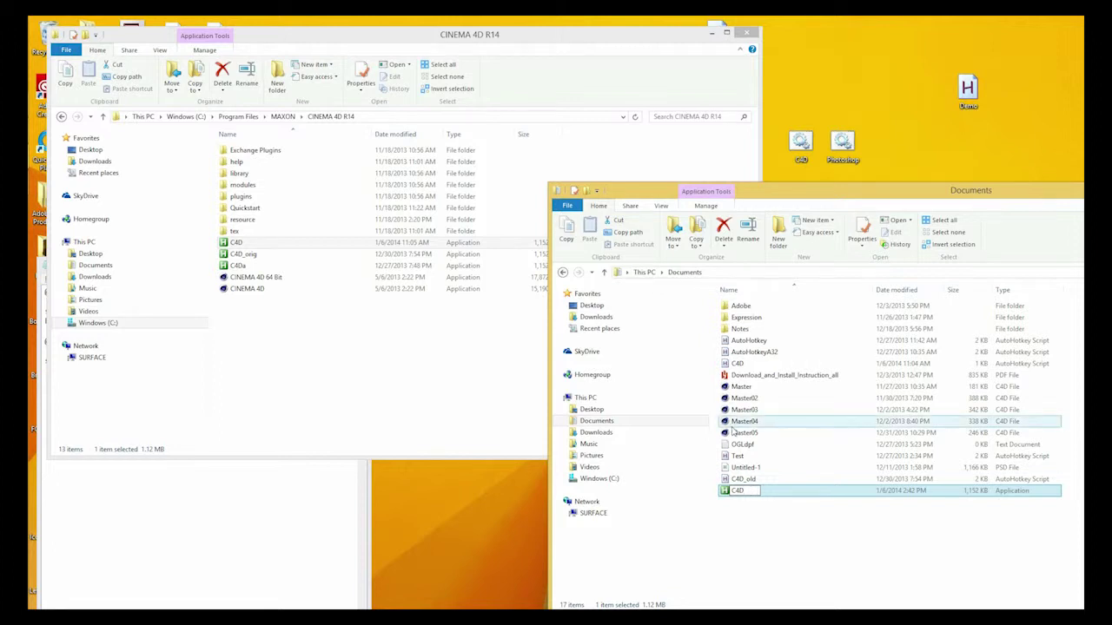
pyautogui.write('-test')
pyautogui.press('Return')
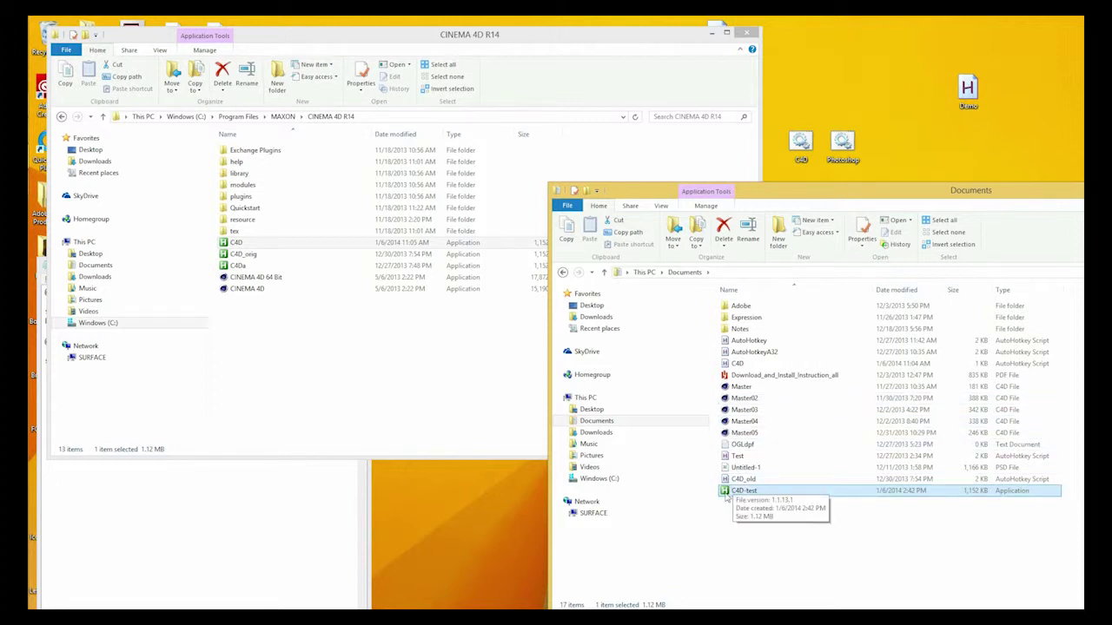
# - Move C4D-test into CINEMA 4D R14 with administrator permission, delete it there, and reposition the window
pyautogui.moveTo(734, 492); pyautogui.dragTo(290, 362)
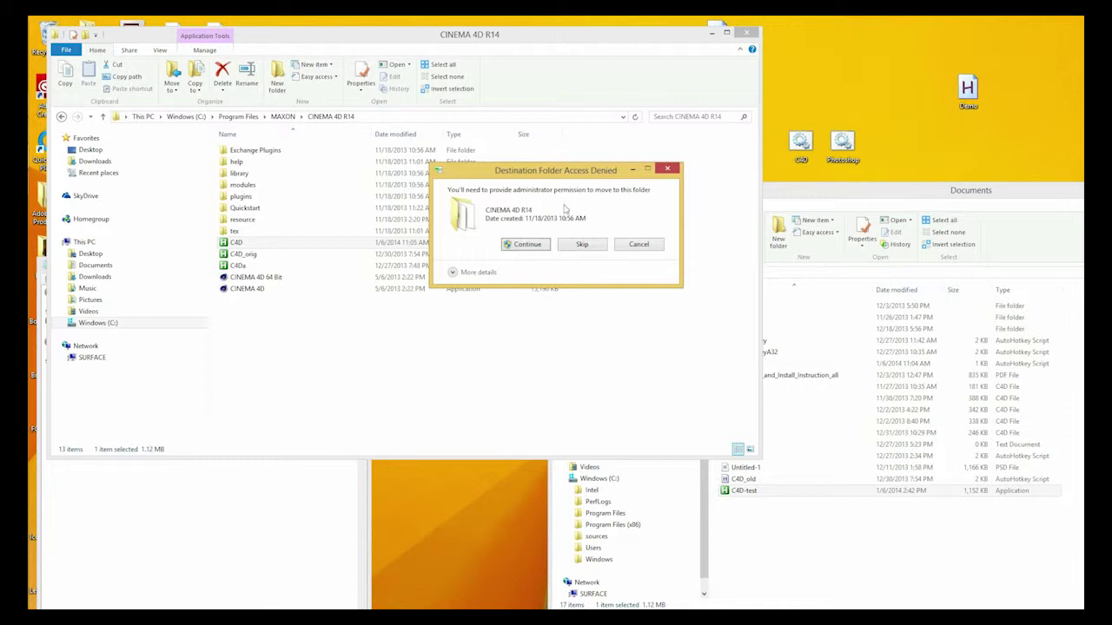
pyautogui.click(538, 246)
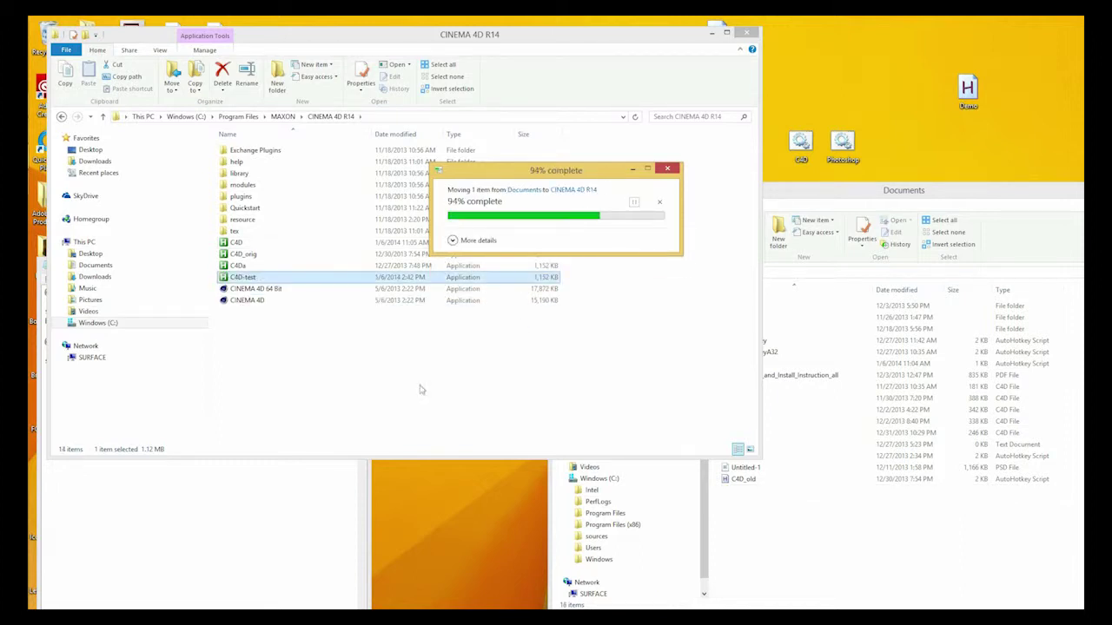
pyautogui.rightClick(247, 279)
pyautogui.click(173, 407)
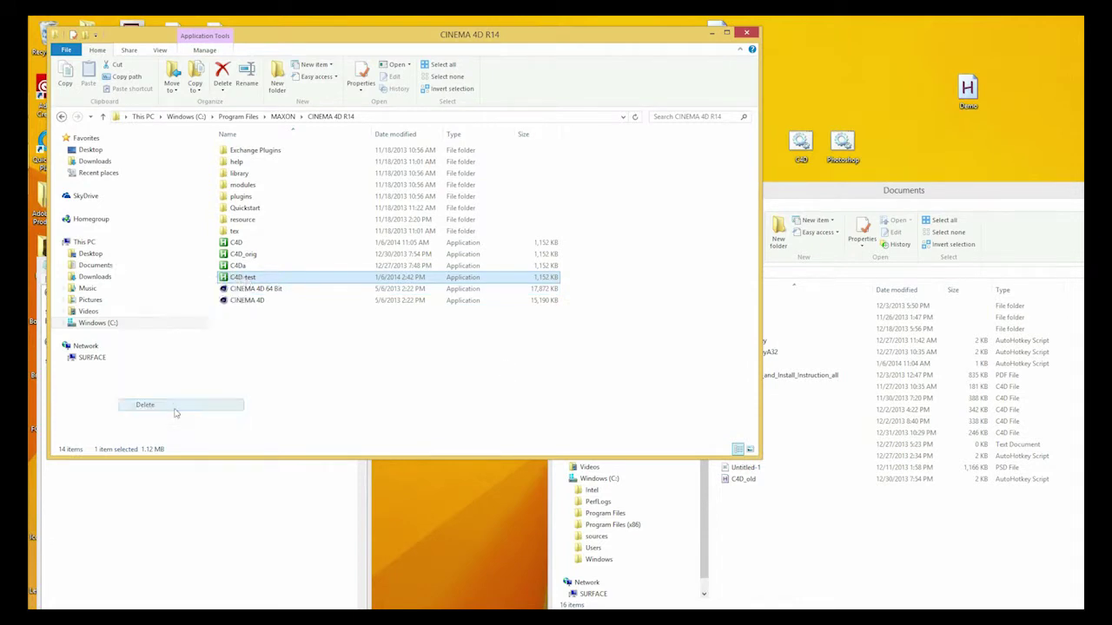
pyautogui.click(598, 364)
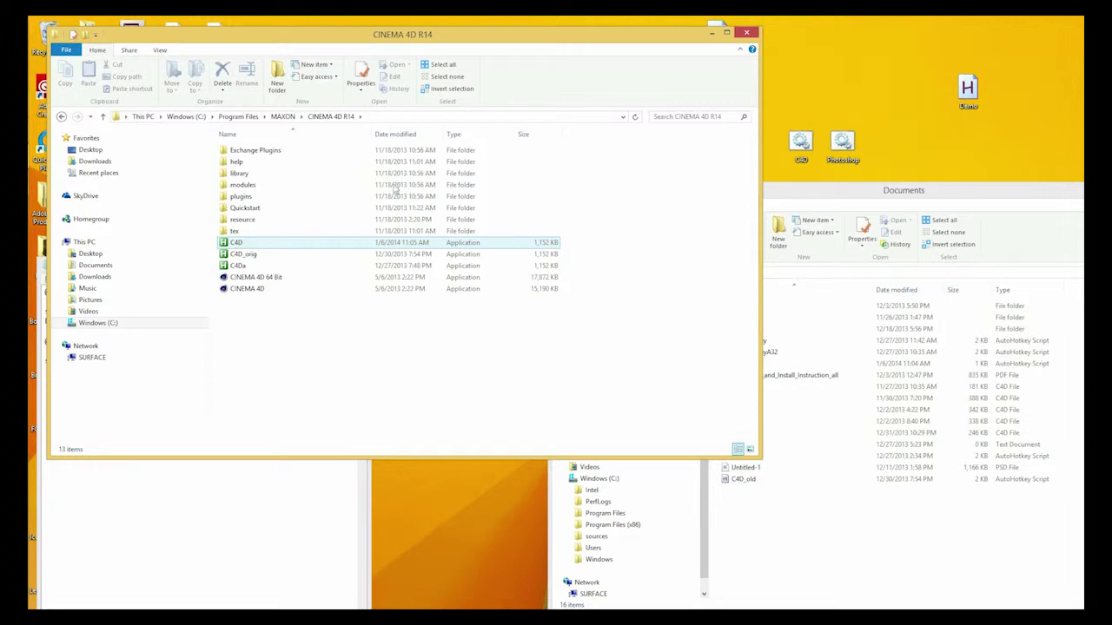
pyautogui.moveTo(476, 43); pyautogui.dragTo(622, 44)
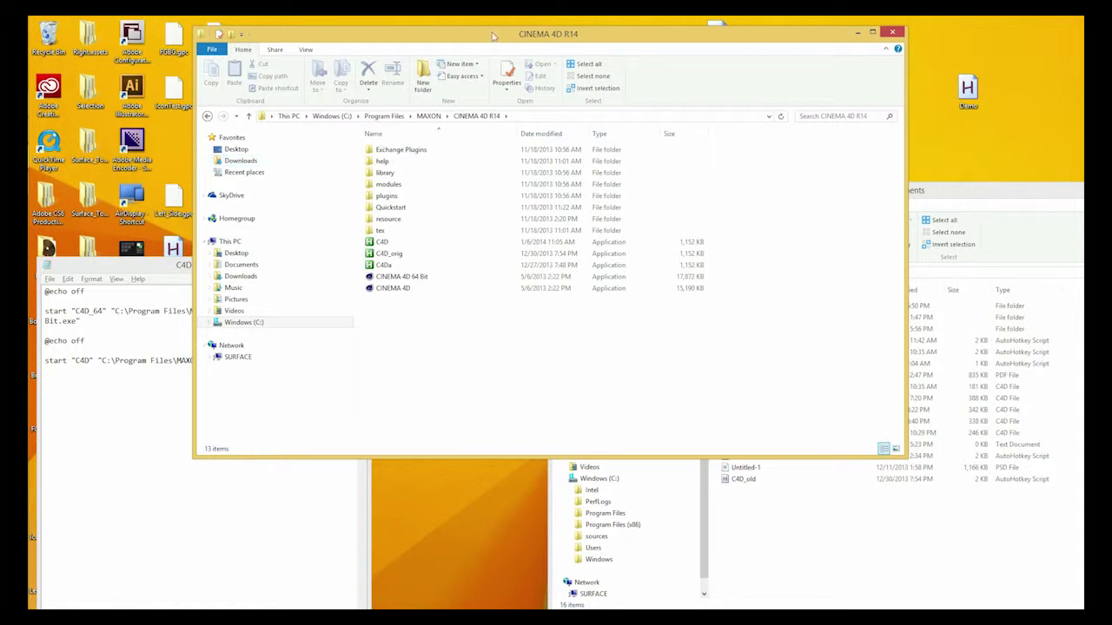
pyautogui.moveTo(492, 34); pyautogui.dragTo(331, 139)
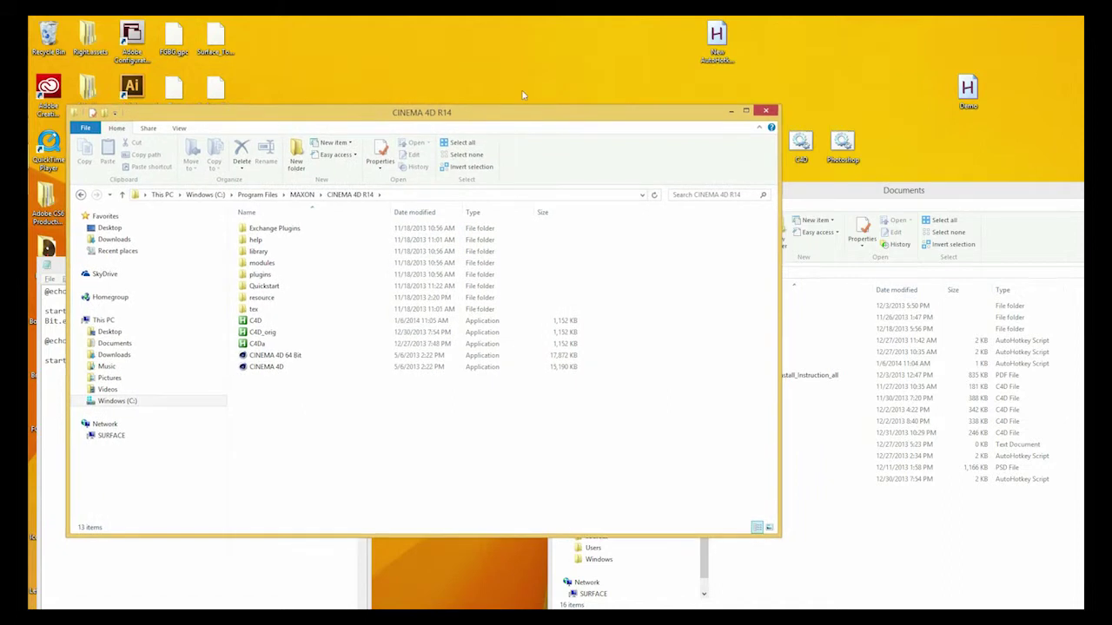
# - Create a desktop text document named New Text Document and open it in Notepad
pyautogui.rightClick(833, 50)
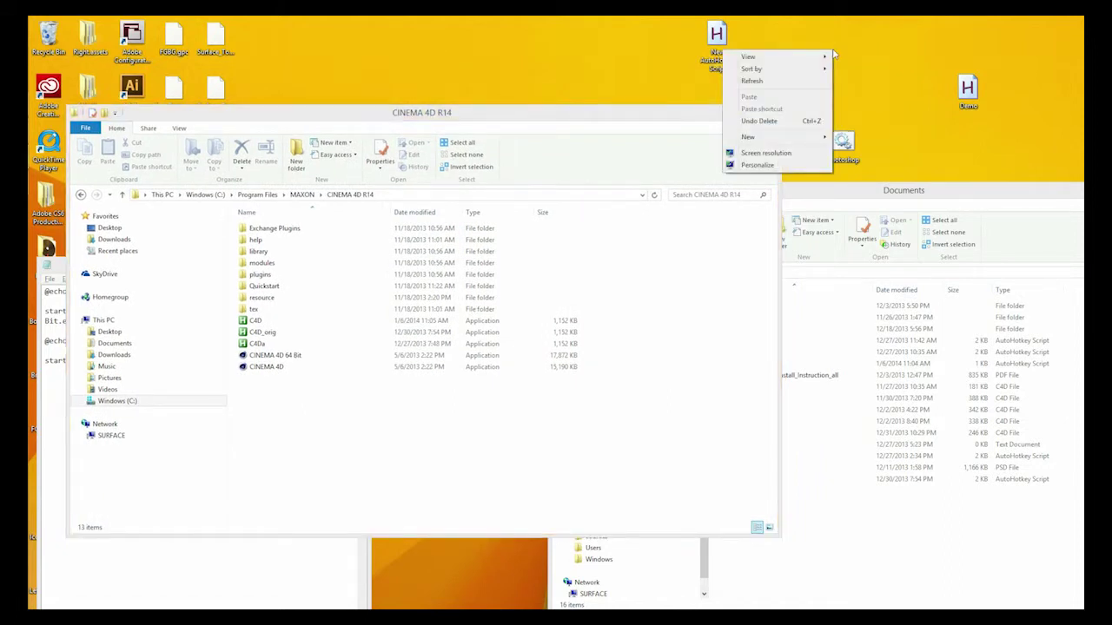
pyautogui.click(834, 54)
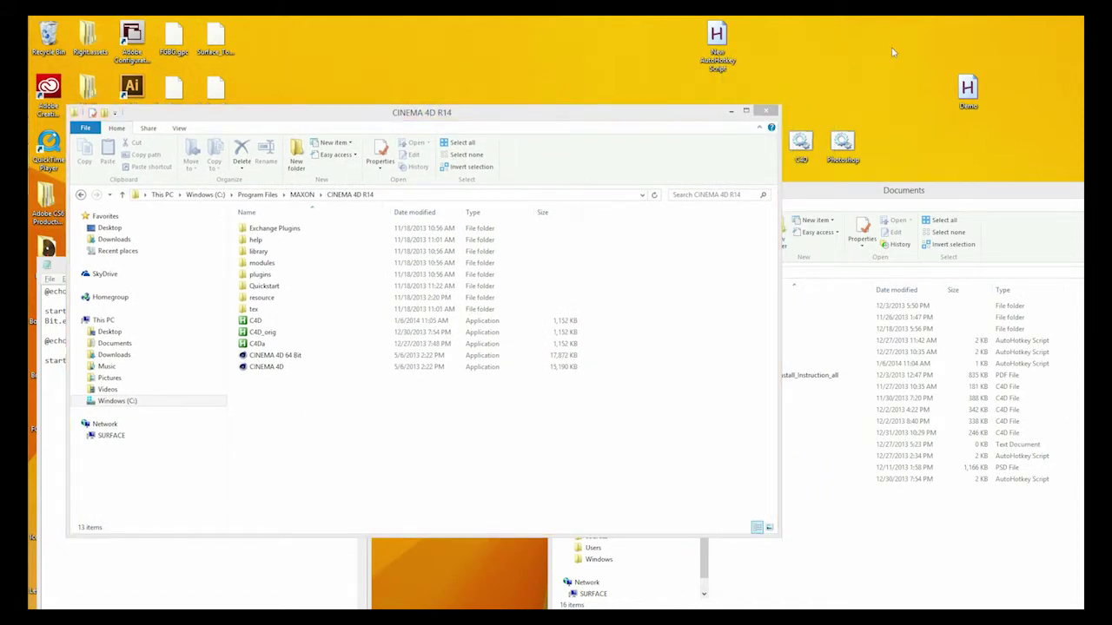
pyautogui.rightClick(775, 49)
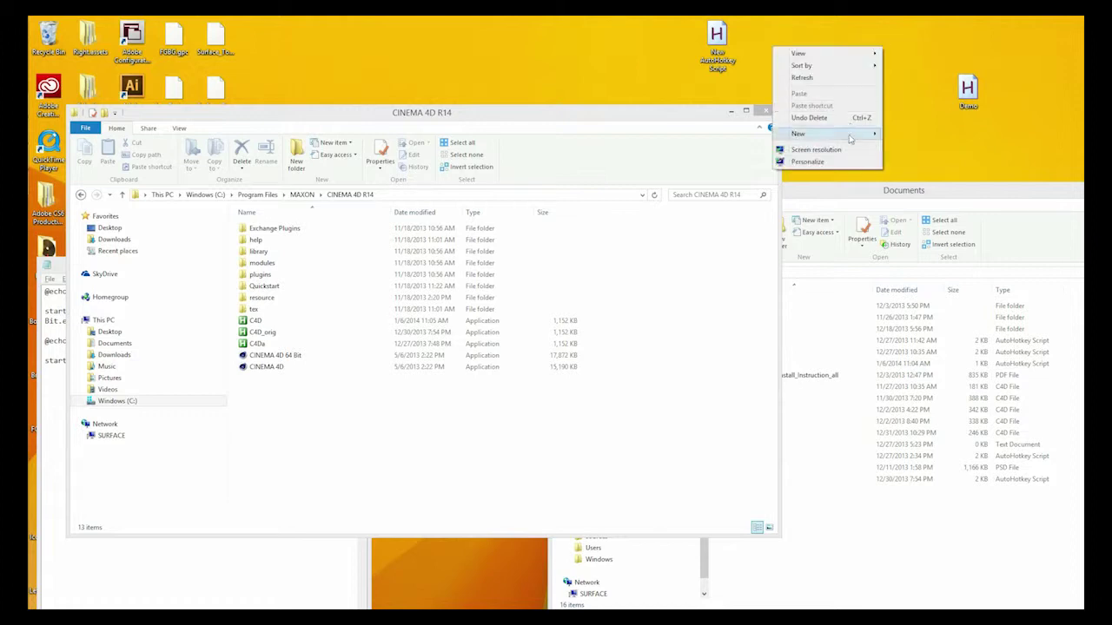
pyautogui.moveTo(808, 133)
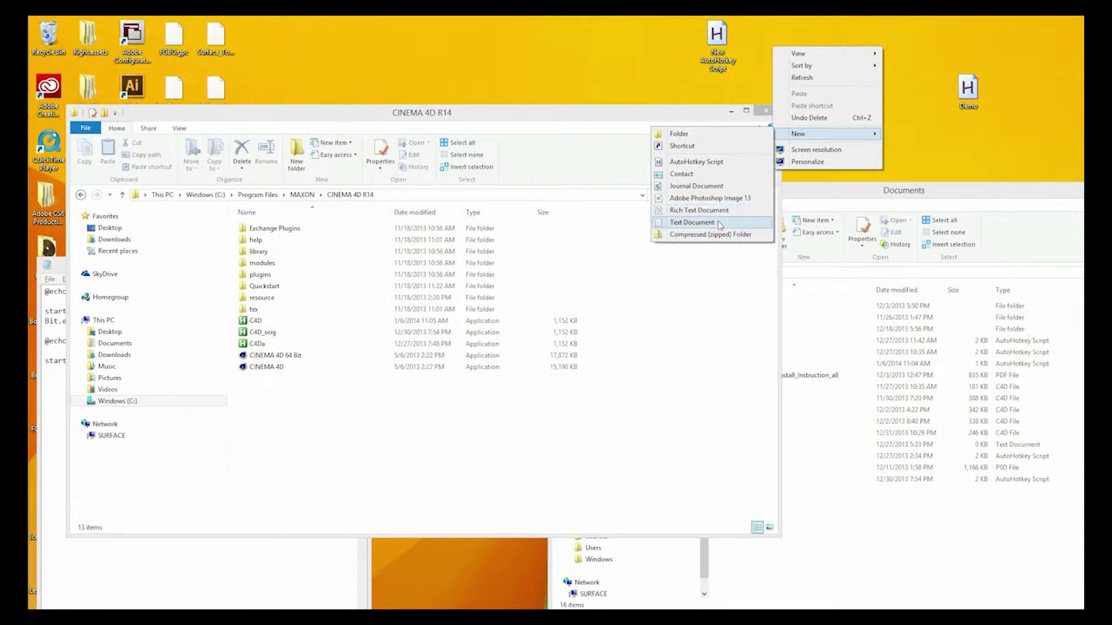
pyautogui.click(692, 222)
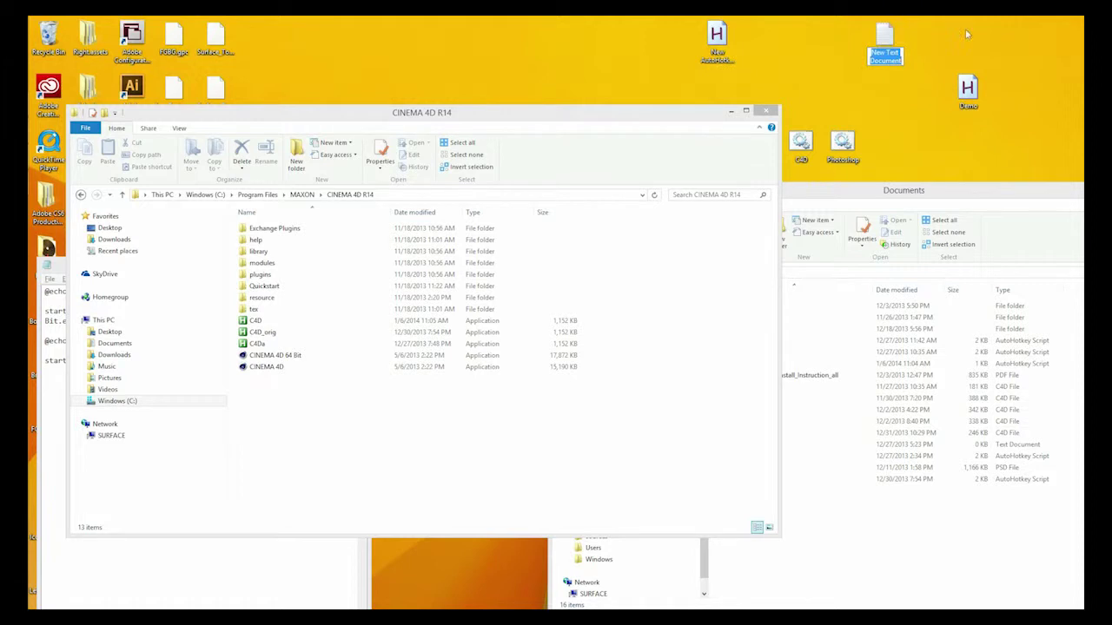
pyautogui.press('Return')
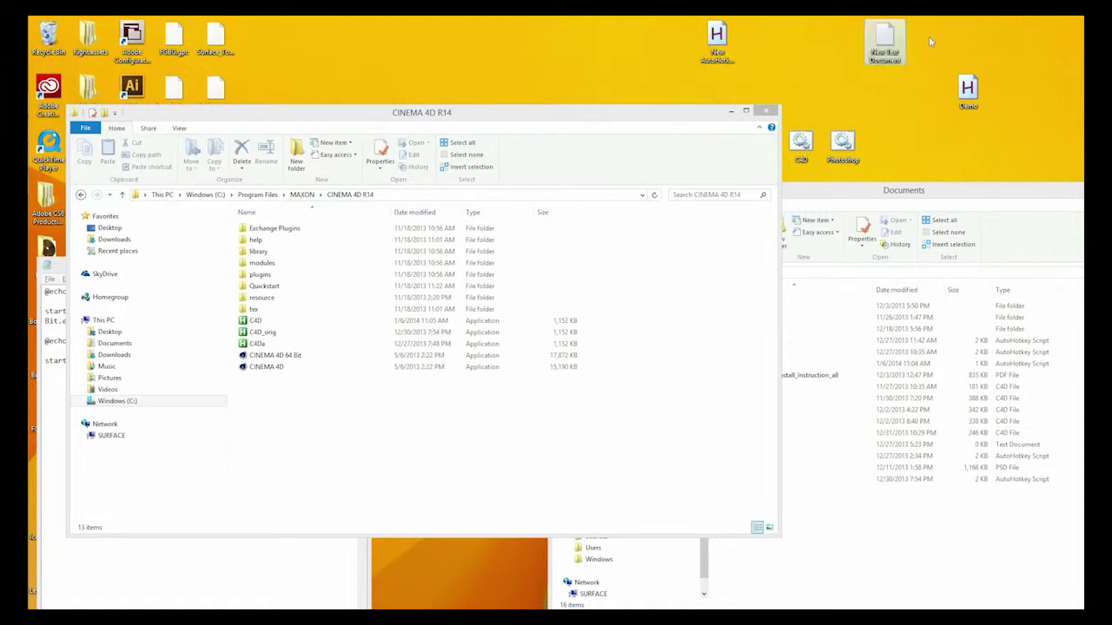
pyautogui.doubleClick(882, 42)
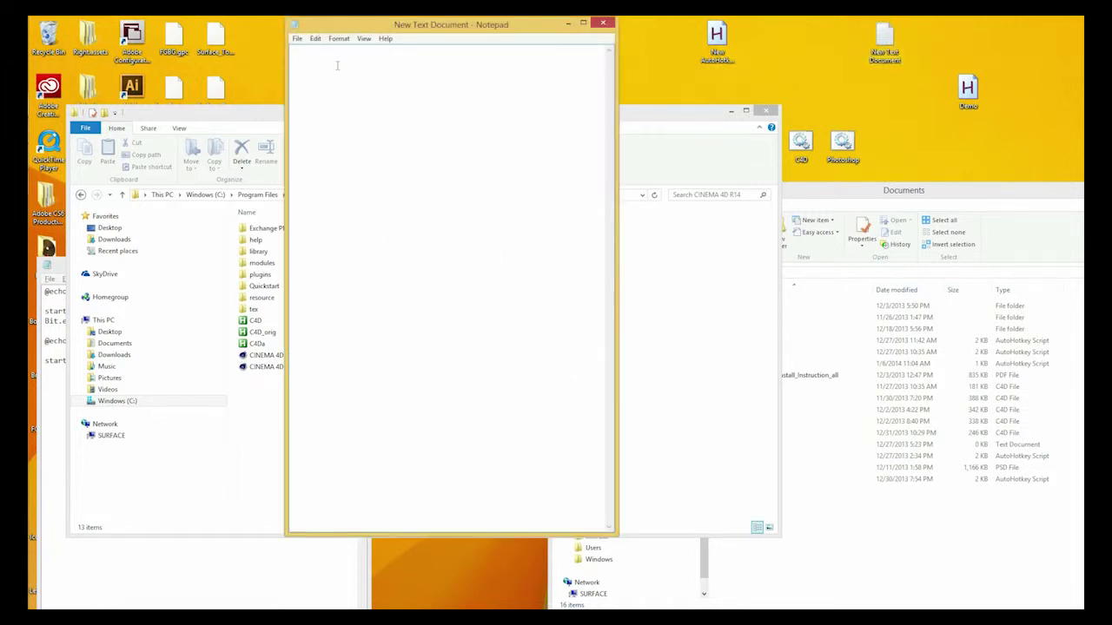
# - Save the blank document to the Desktop as C4D_V2.bat with All Files type, then close Notepad
pyautogui.click(296, 39)
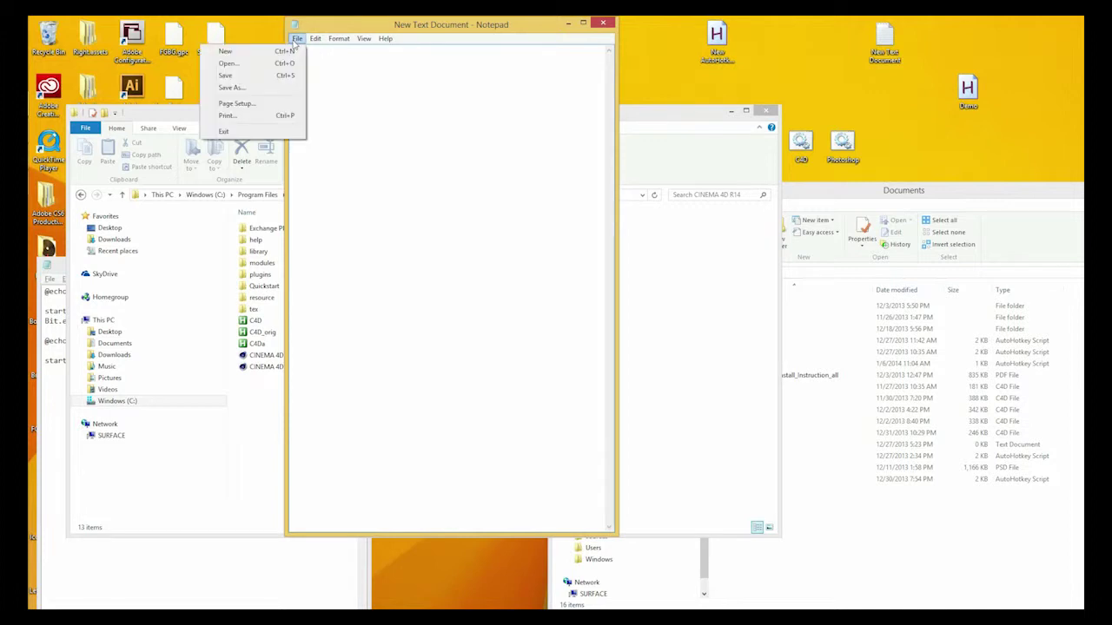
pyautogui.click(247, 76)
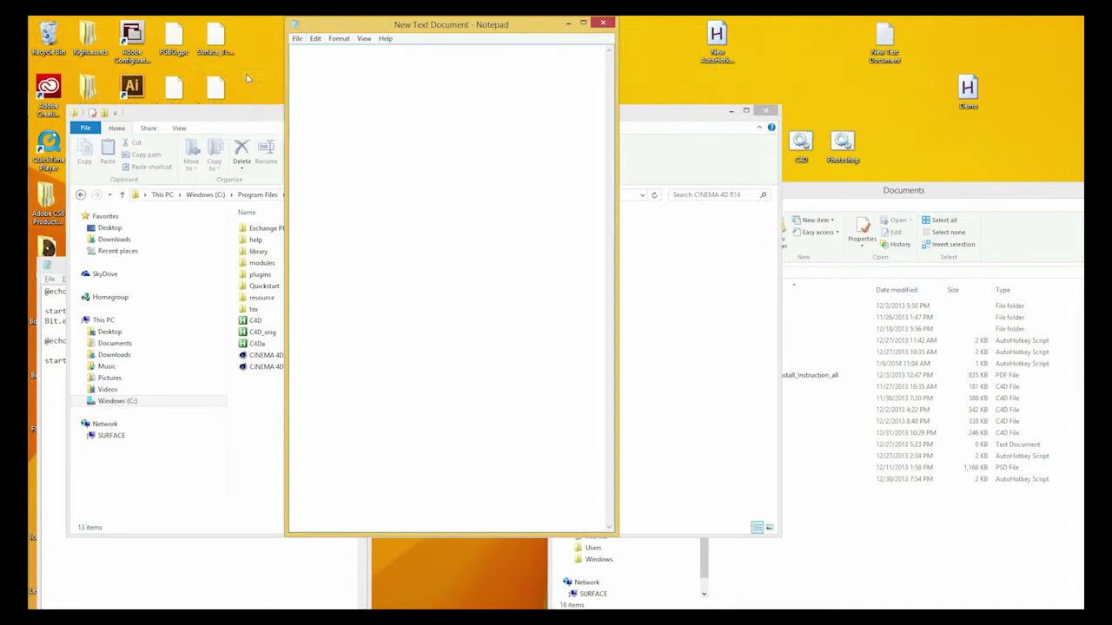
pyautogui.click(297, 39)
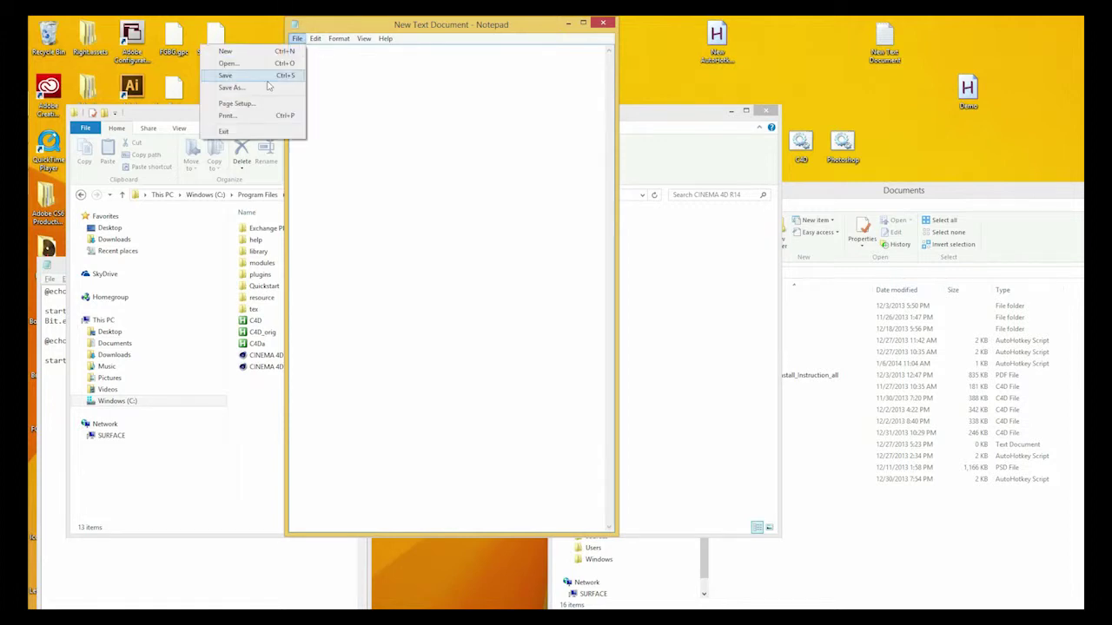
pyautogui.click(231, 88)
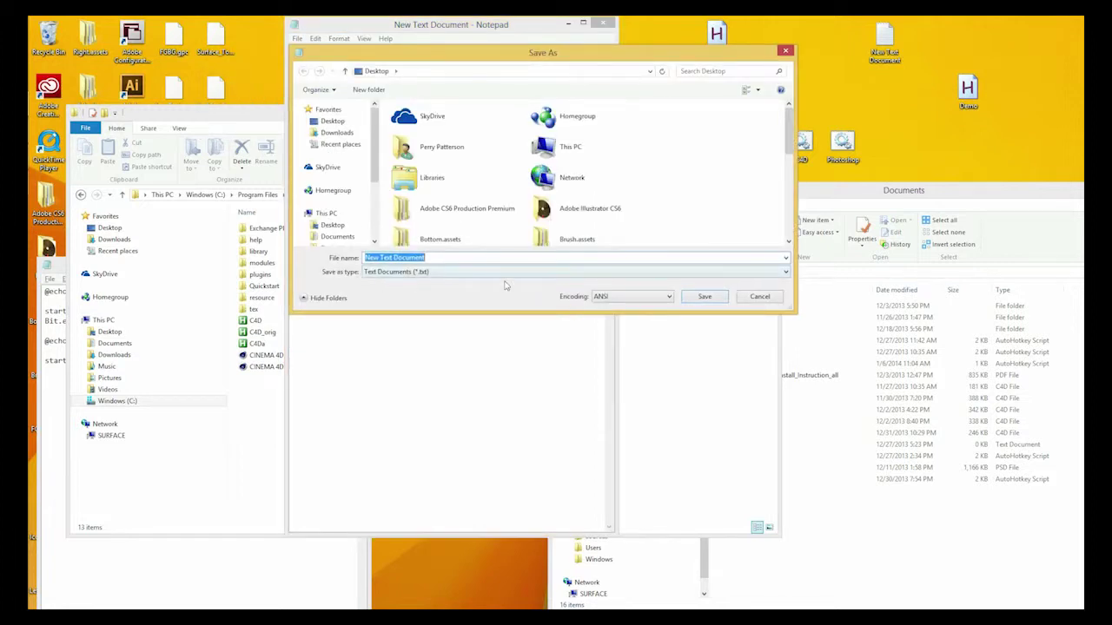
pyautogui.click(785, 272)
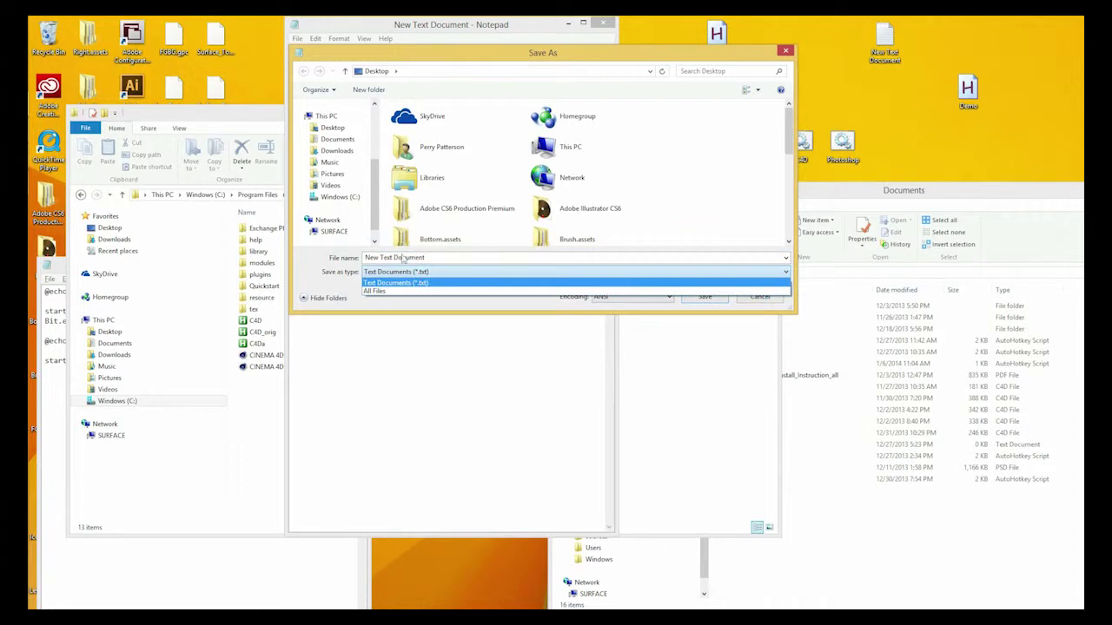
pyautogui.click(377, 291)
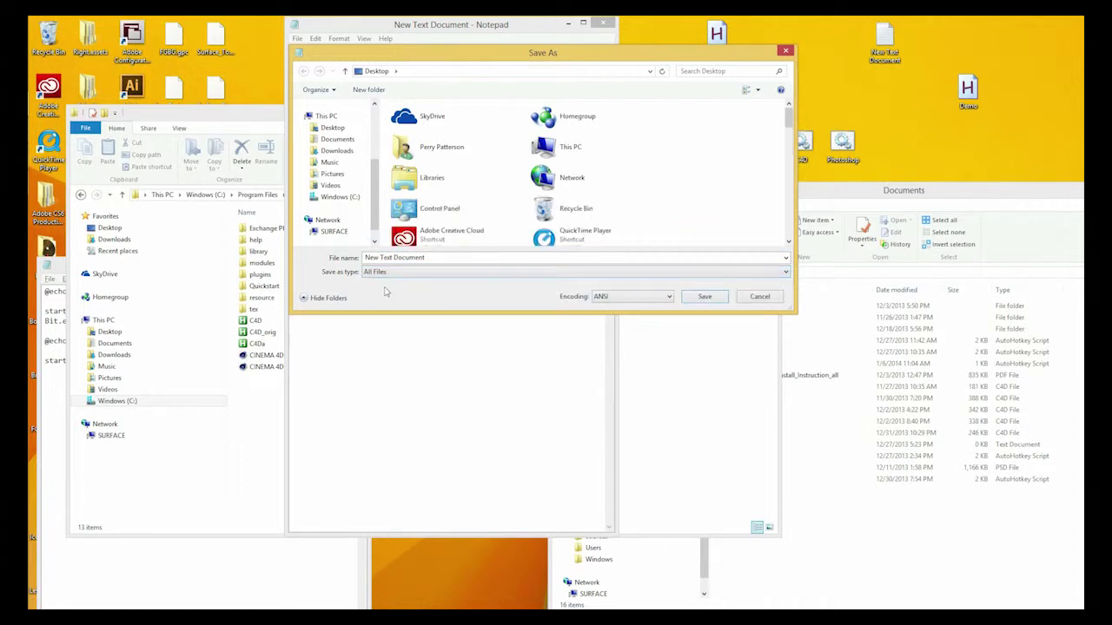
pyautogui.click(453, 258)
pyautogui.write('C4')
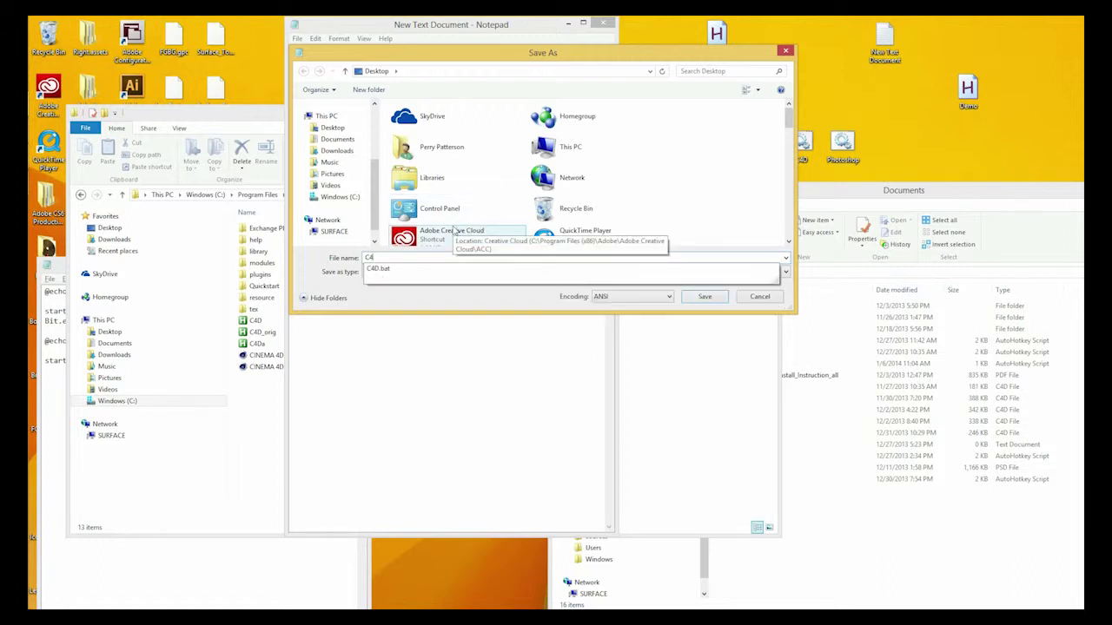
pyautogui.write('D_V')
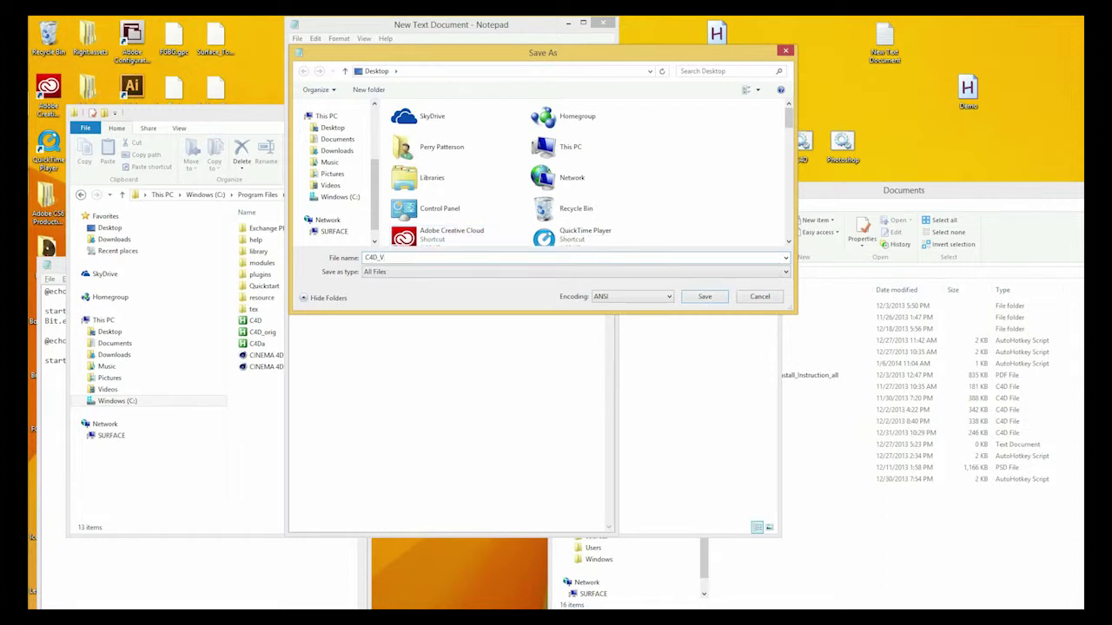
pyautogui.write('2.bat')
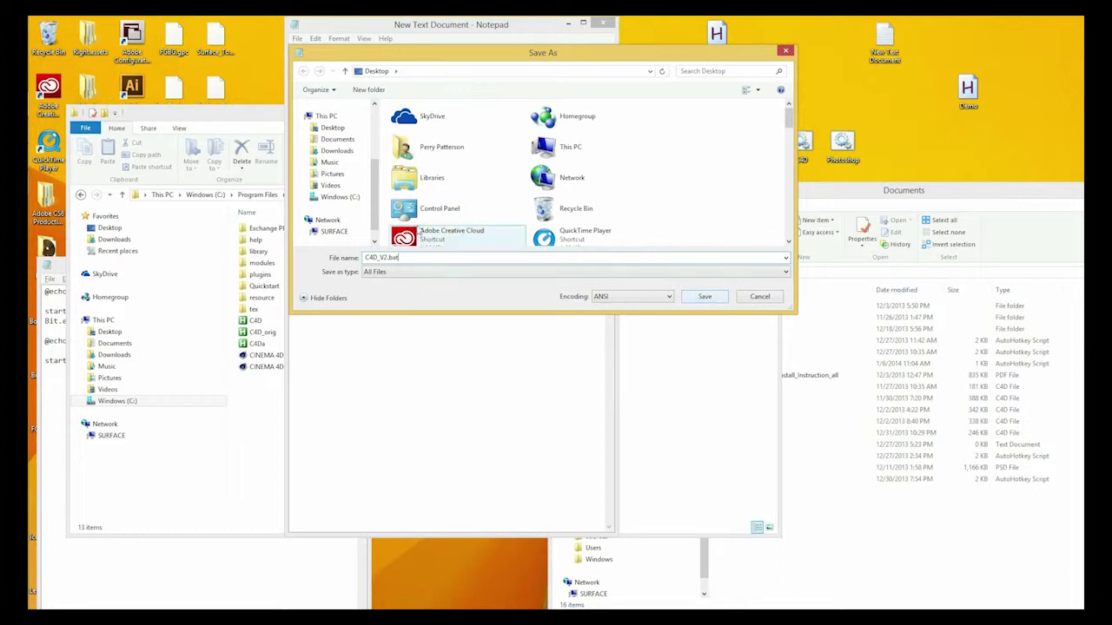
pyautogui.click(332, 128)
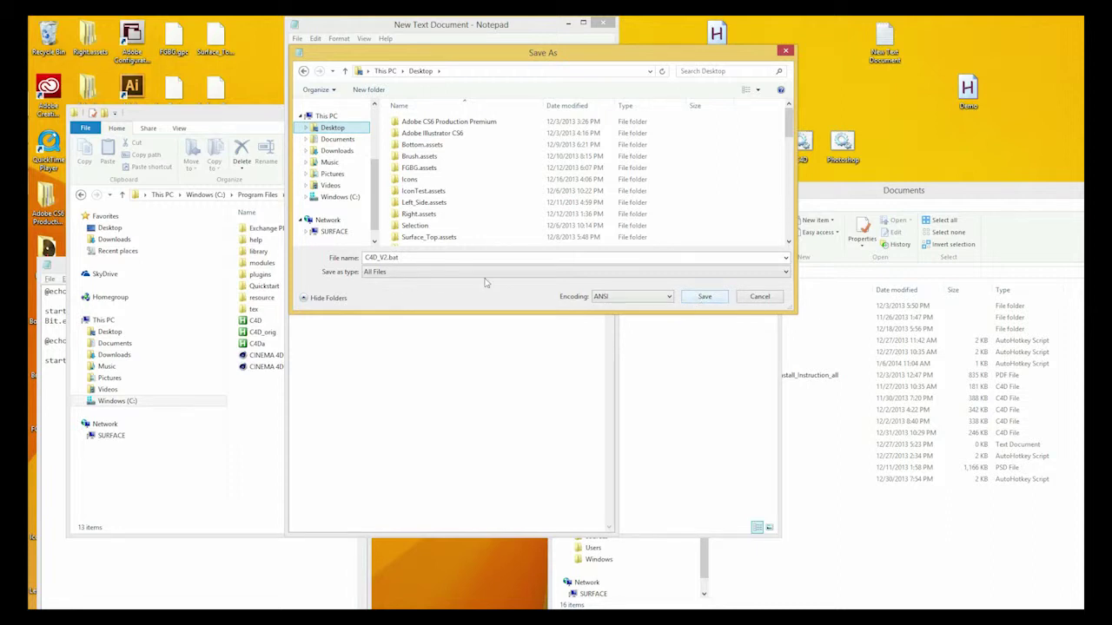
pyautogui.click(708, 297)
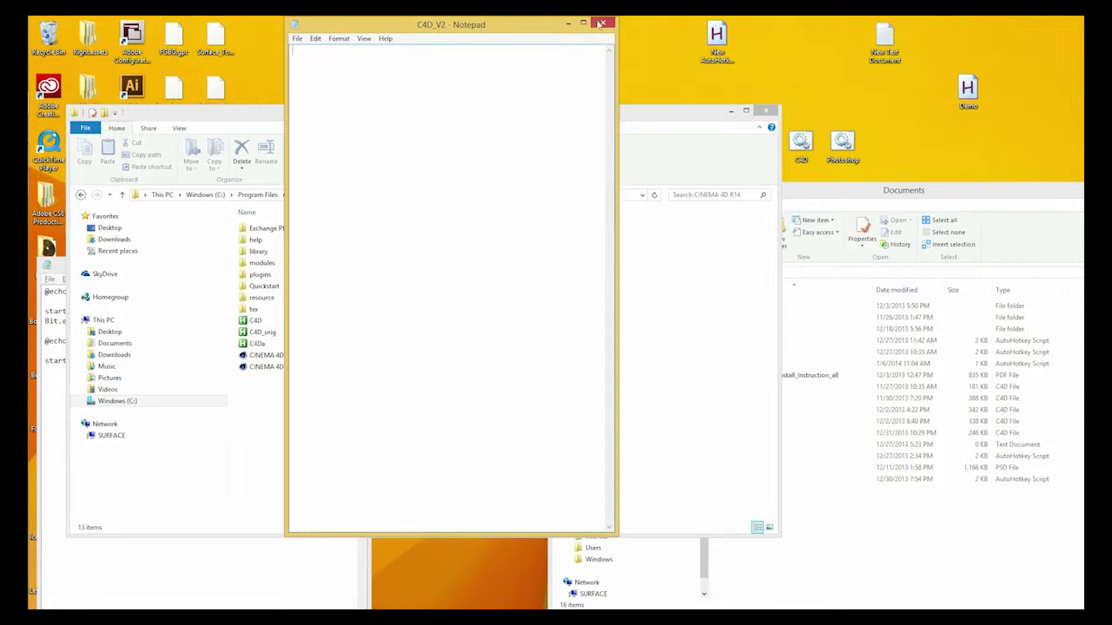
pyautogui.click(603, 22)
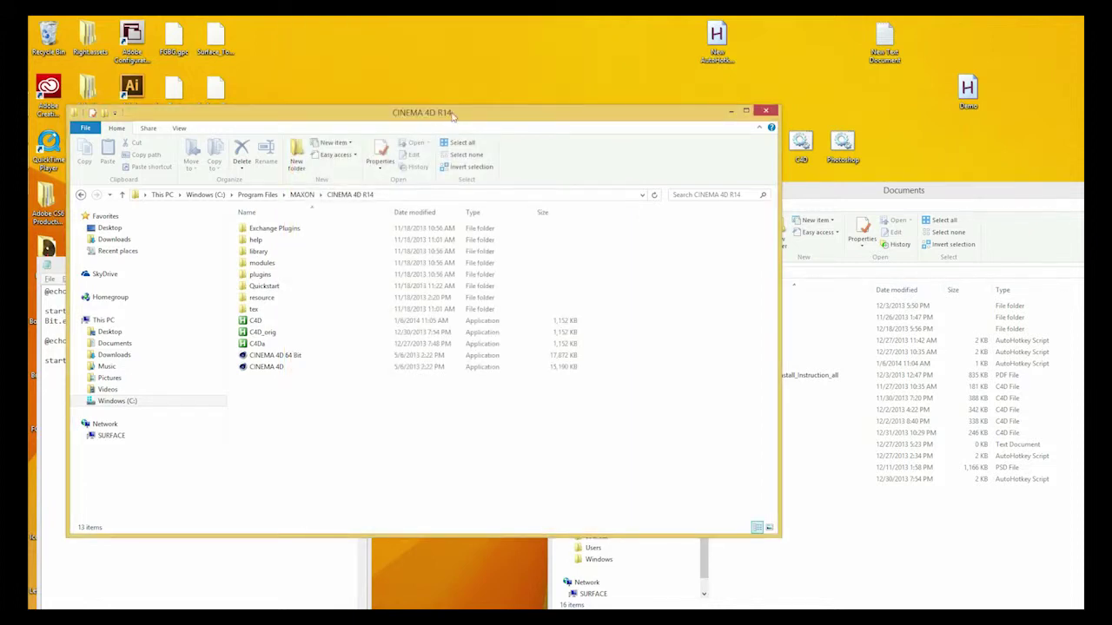
pyautogui.moveTo(452, 118); pyautogui.dragTo(457, 318)
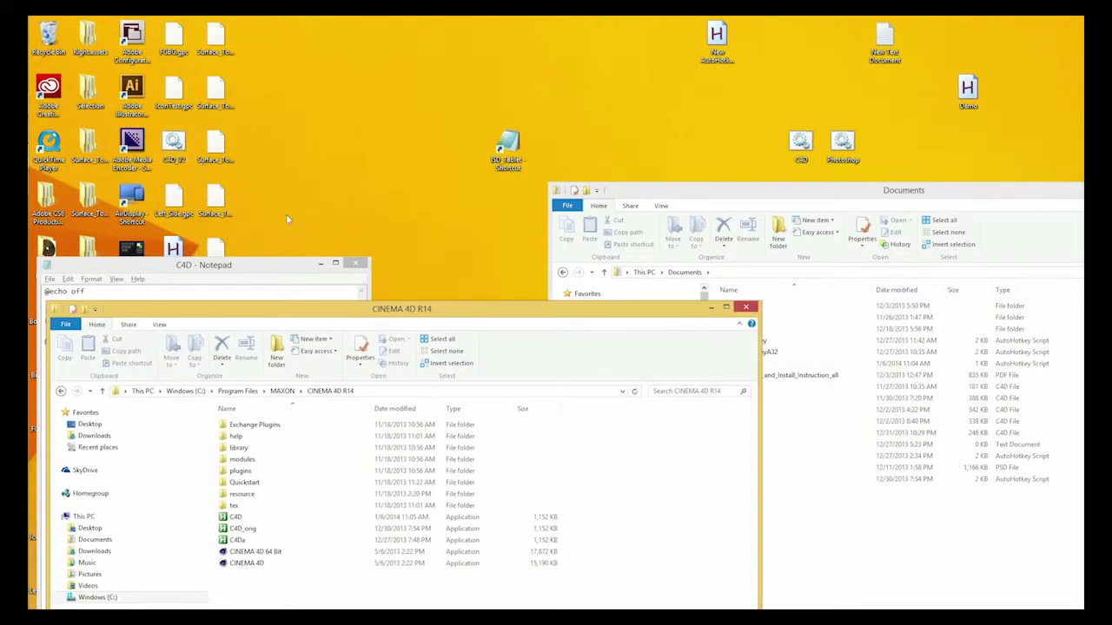
pyautogui.moveTo(358, 313); pyautogui.dragTo(508, 204)
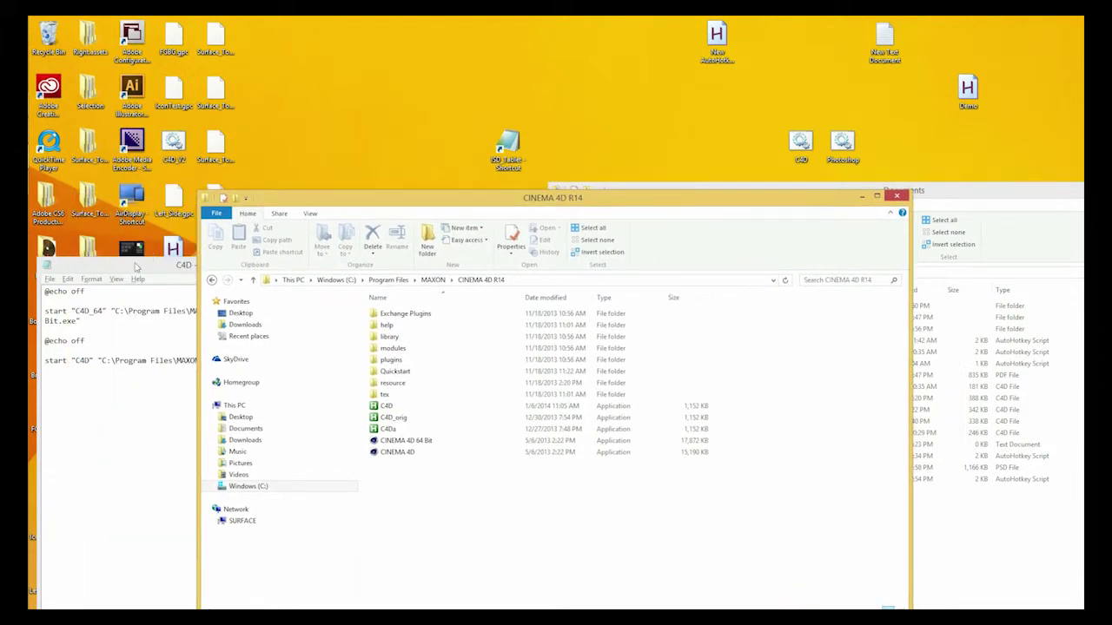
pyautogui.moveTo(136, 266); pyautogui.dragTo(260, 33)
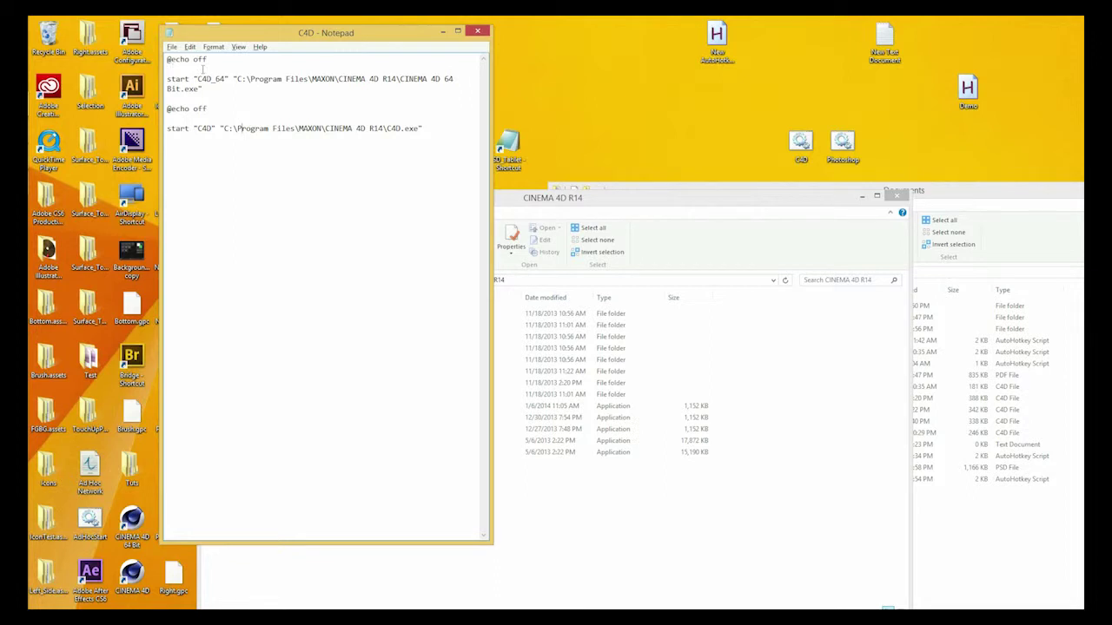
pyautogui.click(207, 61)
pyautogui.click(229, 80)
pyautogui.click(477, 31)
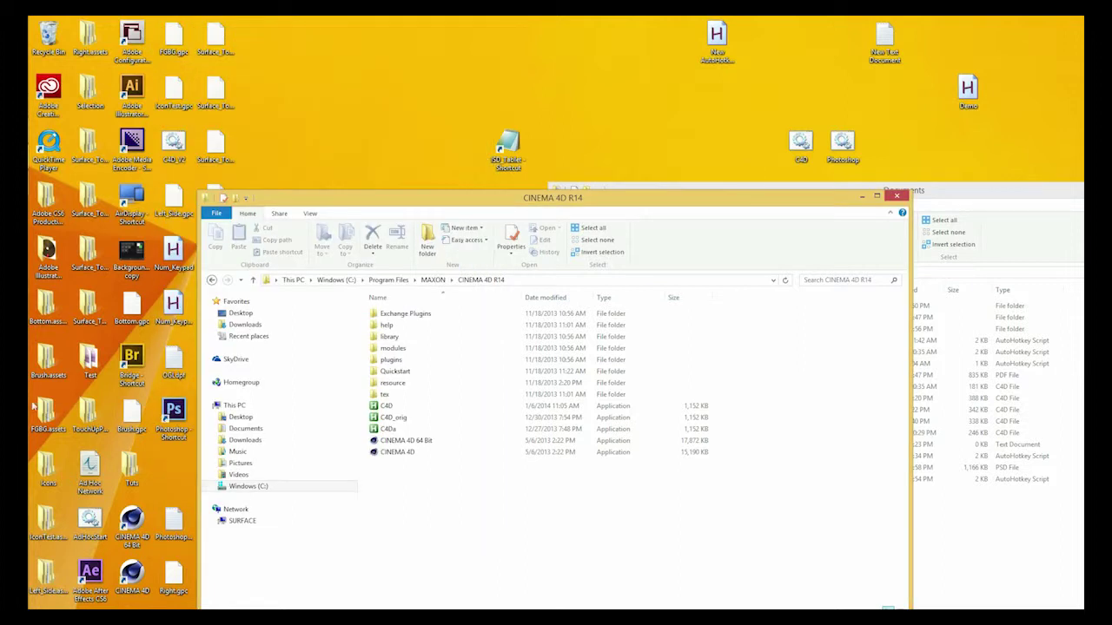
# - Launch Cinema 4D R14 from the taskbar and add a cube to the new Untitled scene
pyautogui.moveTo(33, 533)
pyautogui.click(72, 543)
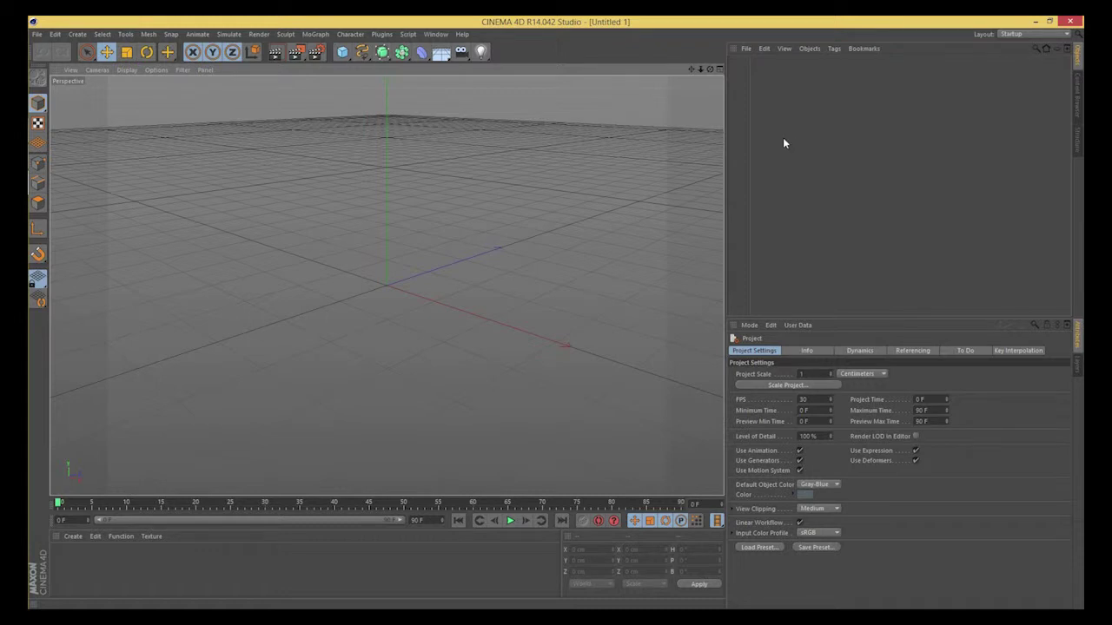
pyautogui.click(343, 53)
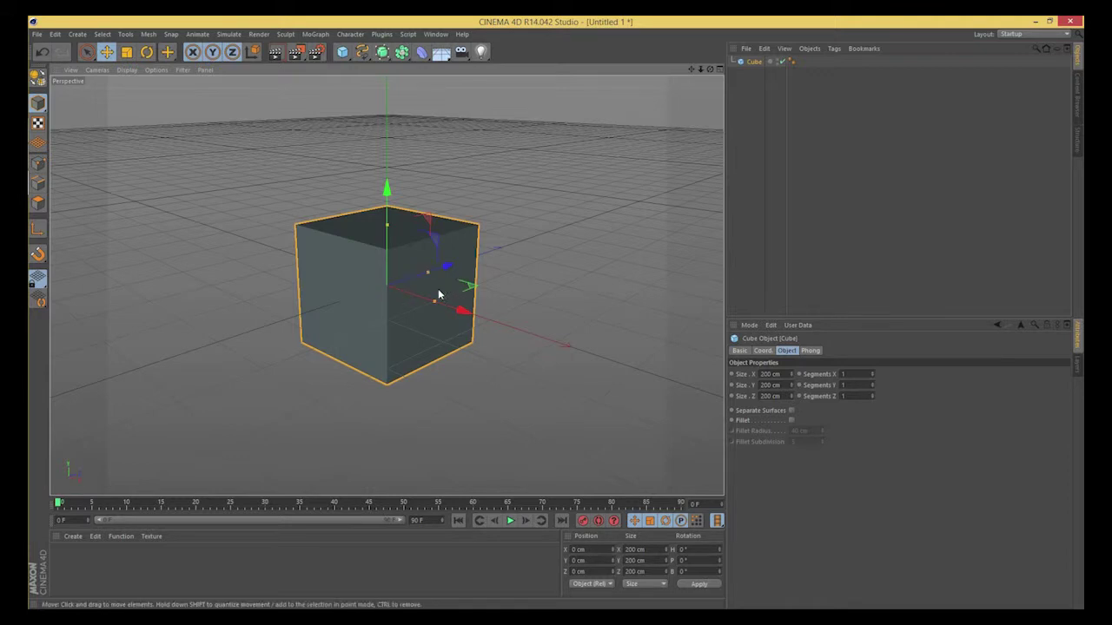
# - Orbit, pan and zoom around the 200 cm cube to view its front and left faces, then reframe it
pyautogui.keyDown('alt'); pyautogui.moveTo(432, 289); pyautogui.dragTo(406, 303); pyautogui.keyUp('alt')
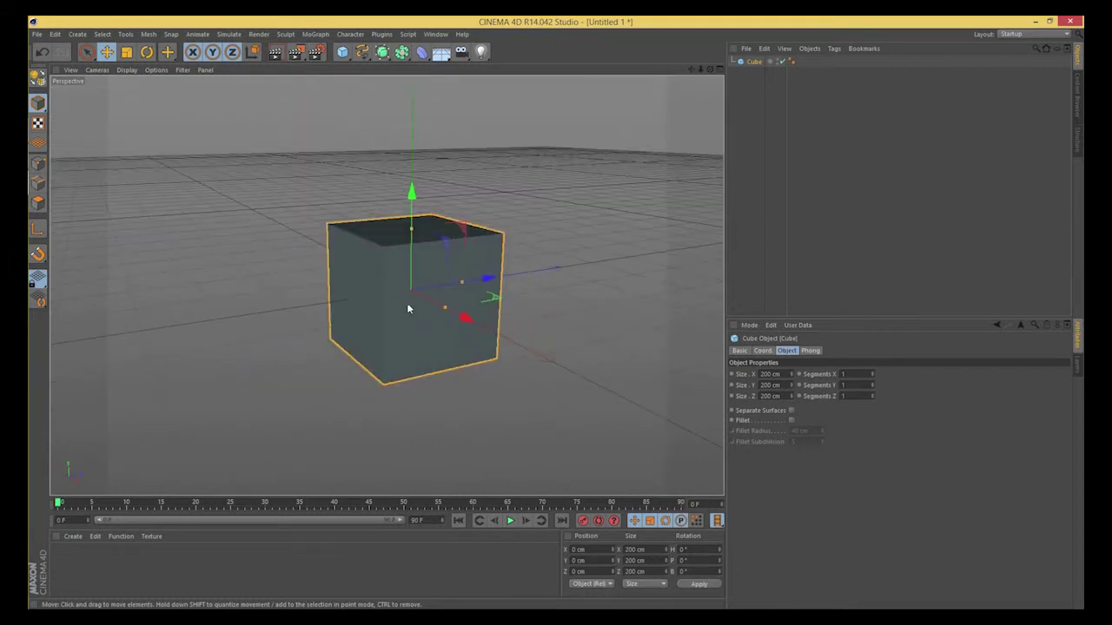
pyautogui.keyDown('alt'); pyautogui.moveTo(484, 288); pyautogui.dragTo(445, 318); pyautogui.keyUp('alt')
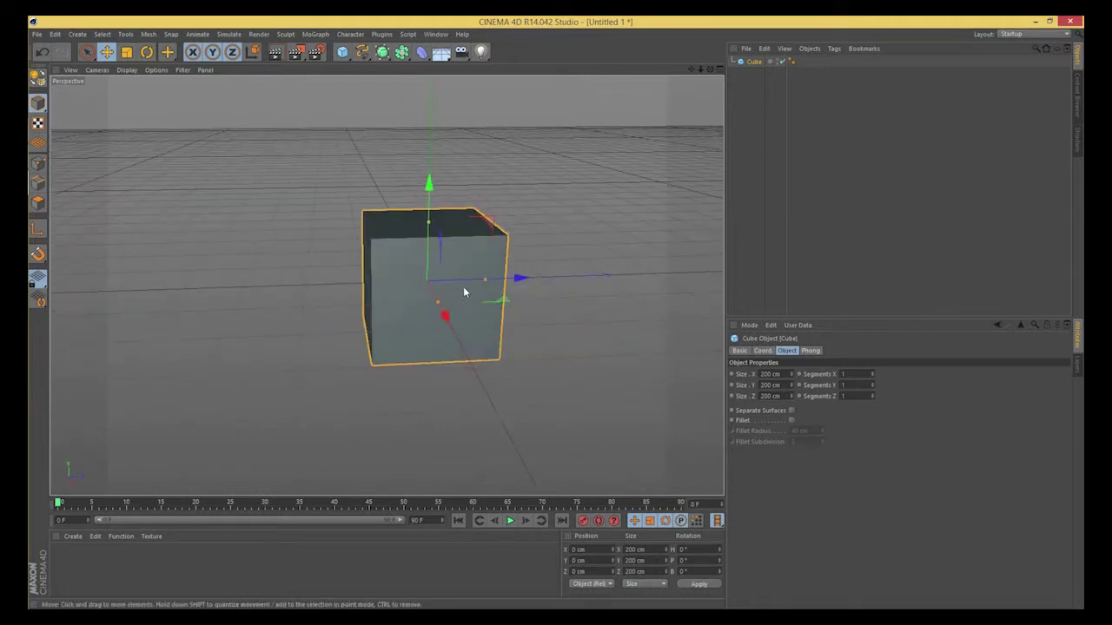
pyautogui.keyDown('alt'); pyautogui.moveTo(431, 283); pyautogui.dragTo(225, 285, button='middle'); pyautogui.keyUp('alt')
pyautogui.keyDown('alt'); pyautogui.moveTo(226, 285); pyautogui.dragTo(301, 277); pyautogui.keyUp('alt')
pyautogui.keyDown('alt'); pyautogui.moveTo(301, 277); pyautogui.dragTo(364, 282, button='middle'); pyautogui.keyUp('alt')
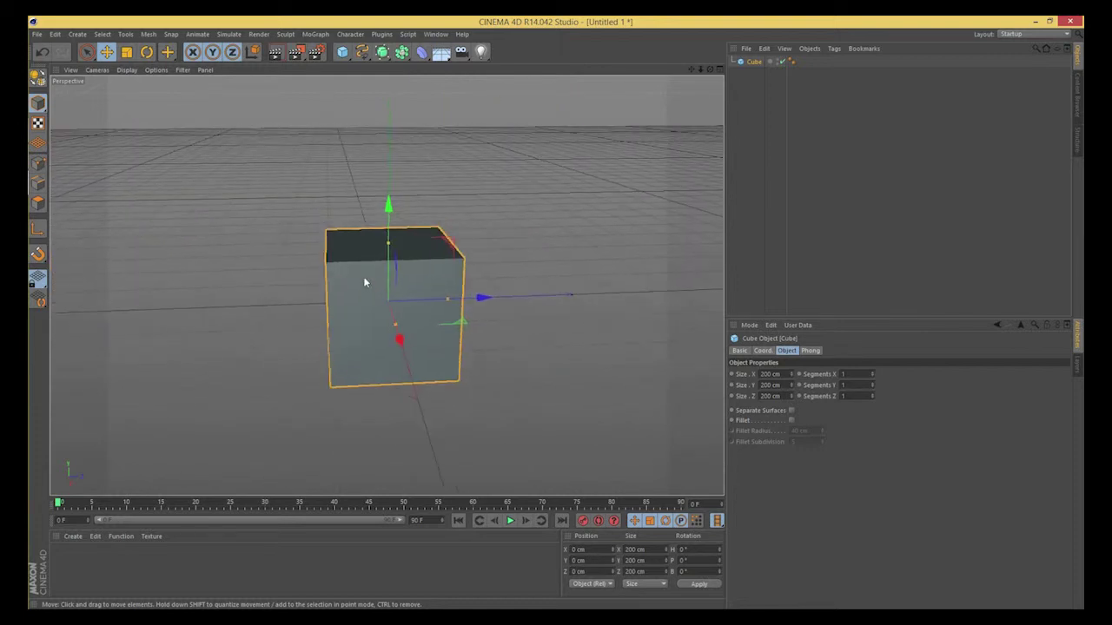
pyautogui.moveTo(428, 285)
pyautogui.keyDown('alt'); pyautogui.mouseDown()
pyautogui.moveTo(566, 266)
pyautogui.moveTo(449, 246)
pyautogui.moveTo(248, 264)
pyautogui.moveTo(533, 252)
pyautogui.moveTo(350, 269)
pyautogui.moveTo(460, 281)
pyautogui.moveTo(452, 250)
pyautogui.mouseUp(); pyautogui.keyUp('alt')
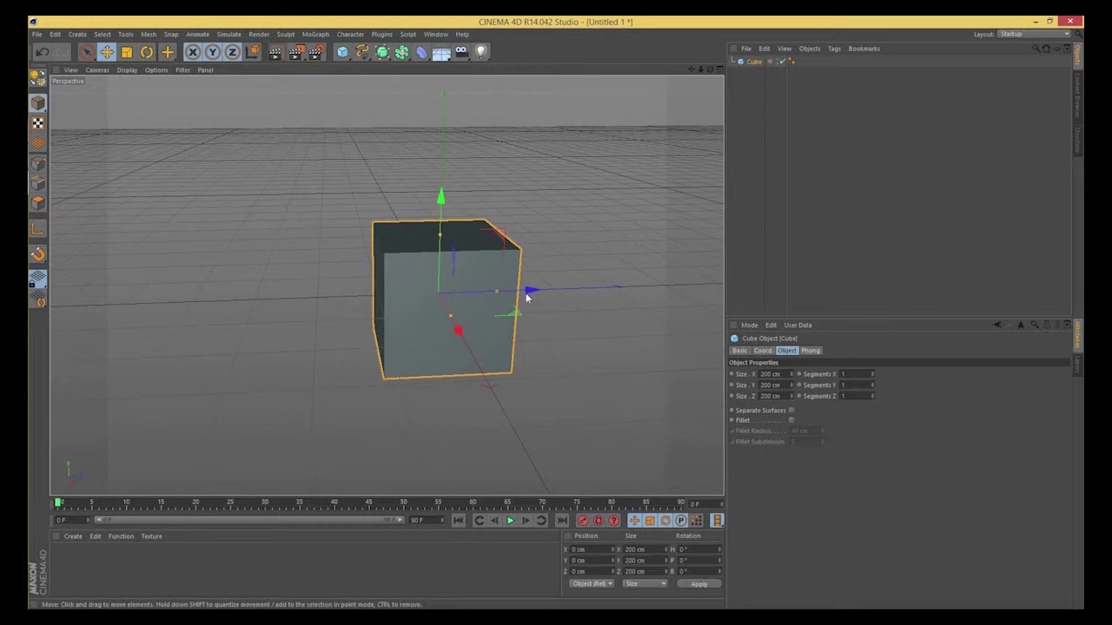
pyautogui.keyDown('alt'); pyautogui.moveTo(526, 298); pyautogui.dragTo(405, 298, button='right'); pyautogui.keyUp('alt')
pyautogui.moveTo(538, 307)
pyautogui.keyDown('alt'); pyautogui.mouseDown()
pyautogui.moveTo(392, 305)
pyautogui.moveTo(576, 308)
pyautogui.moveTo(543, 312)
pyautogui.mouseUp(); pyautogui.keyUp('alt')
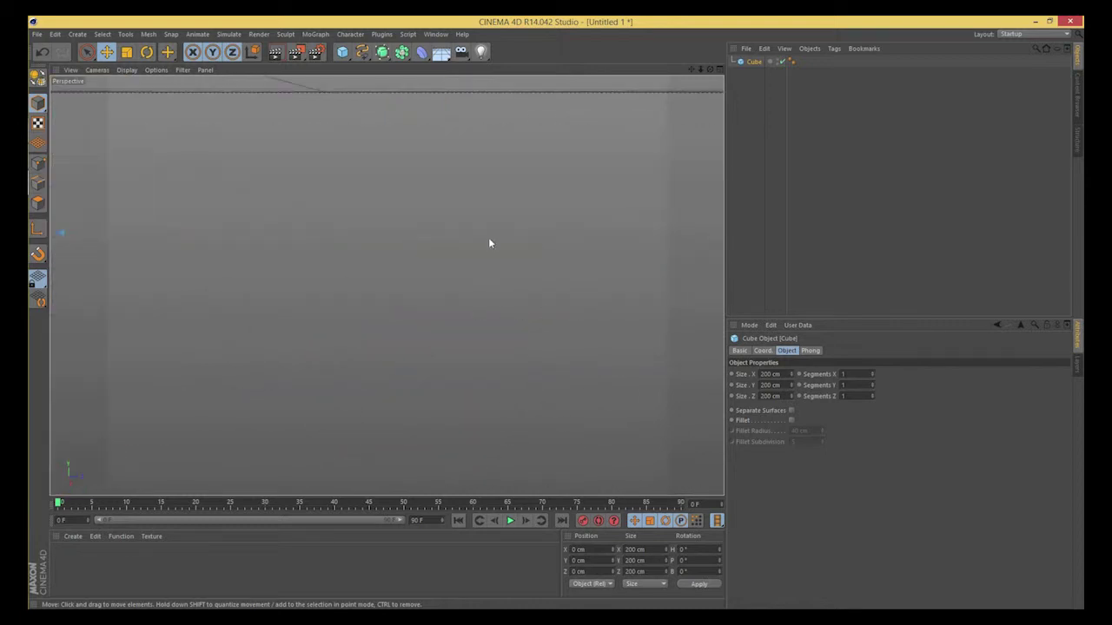
pyautogui.hotkey('ctrl', 'shift', 'z')
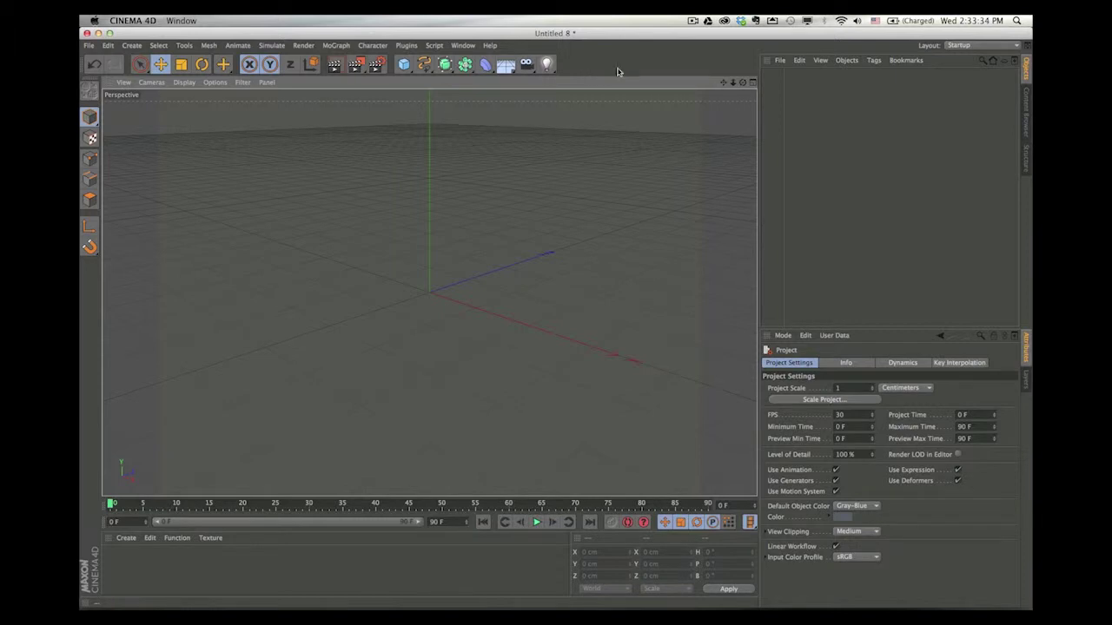
pyautogui.click(461, 46)
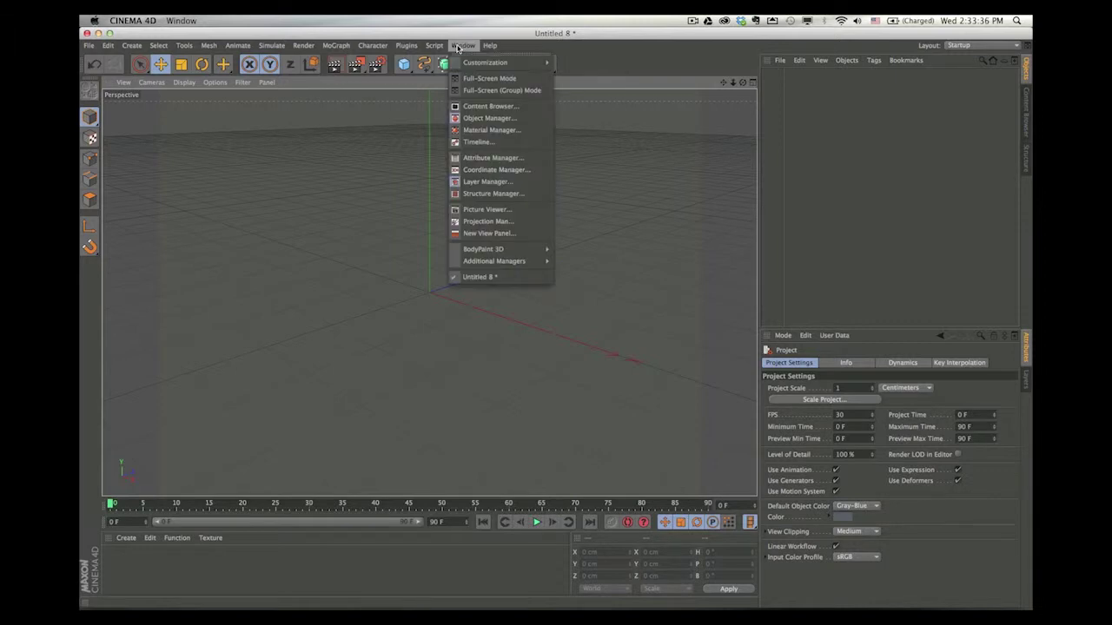
# - Add a second Perspective view panel and arrange it beside the main viewport
pyautogui.moveTo(462, 67)
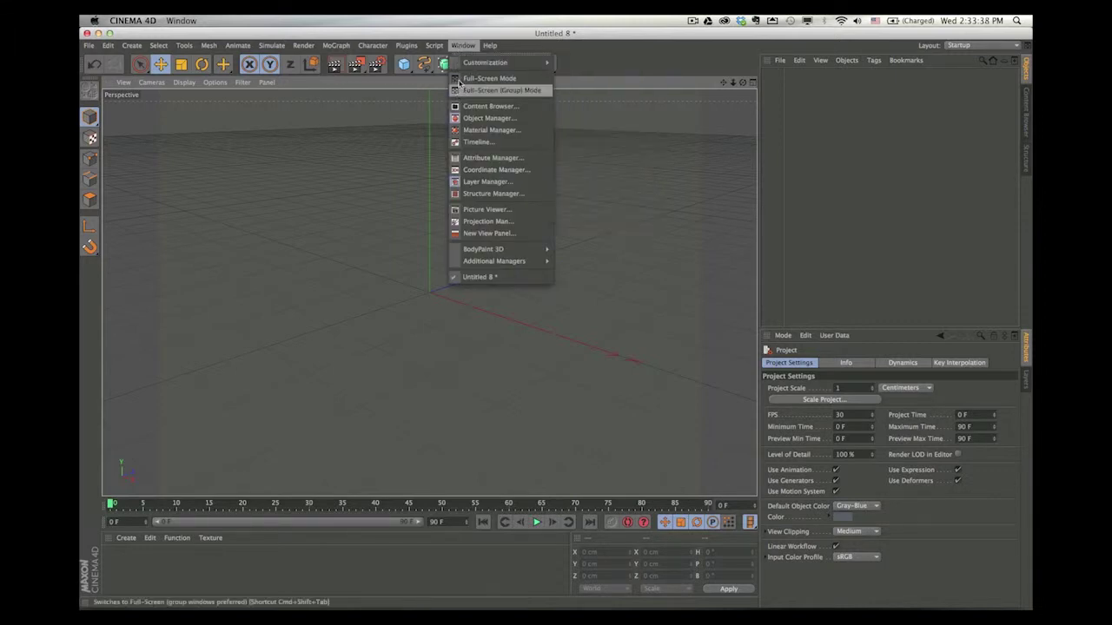
pyautogui.click(473, 235)
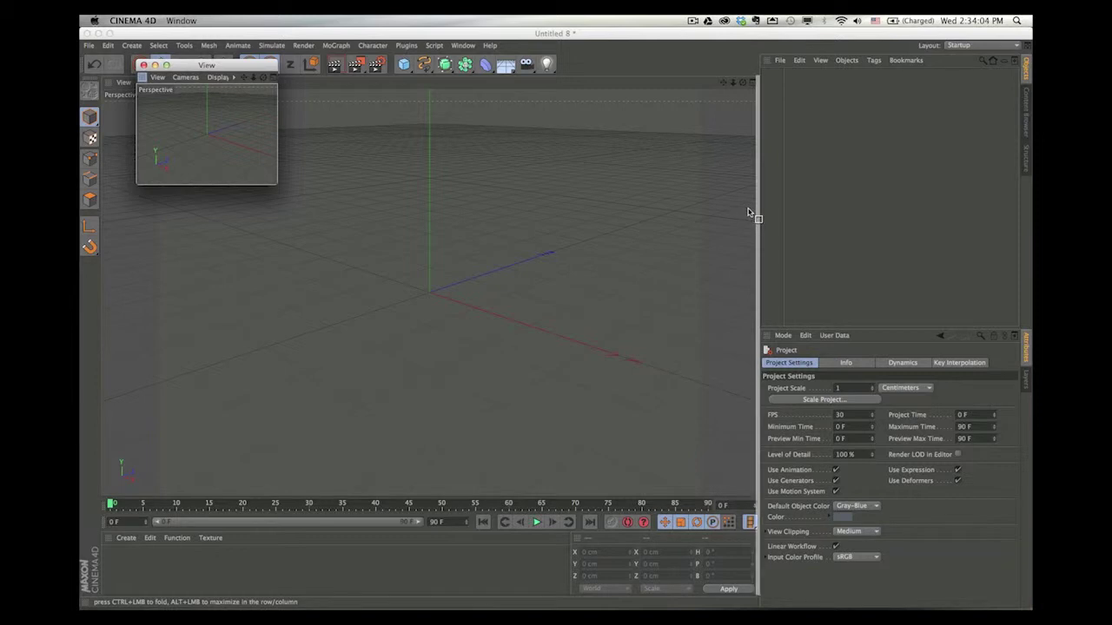
pyautogui.moveTo(746, 213); pyautogui.dragTo(749, 212)
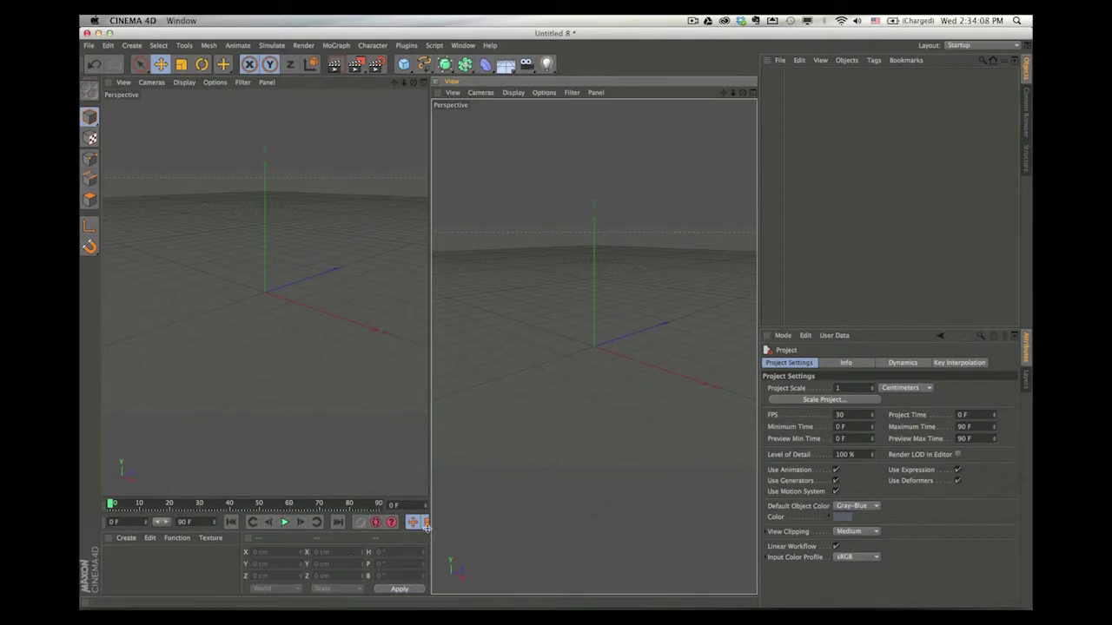
pyautogui.click(437, 94)
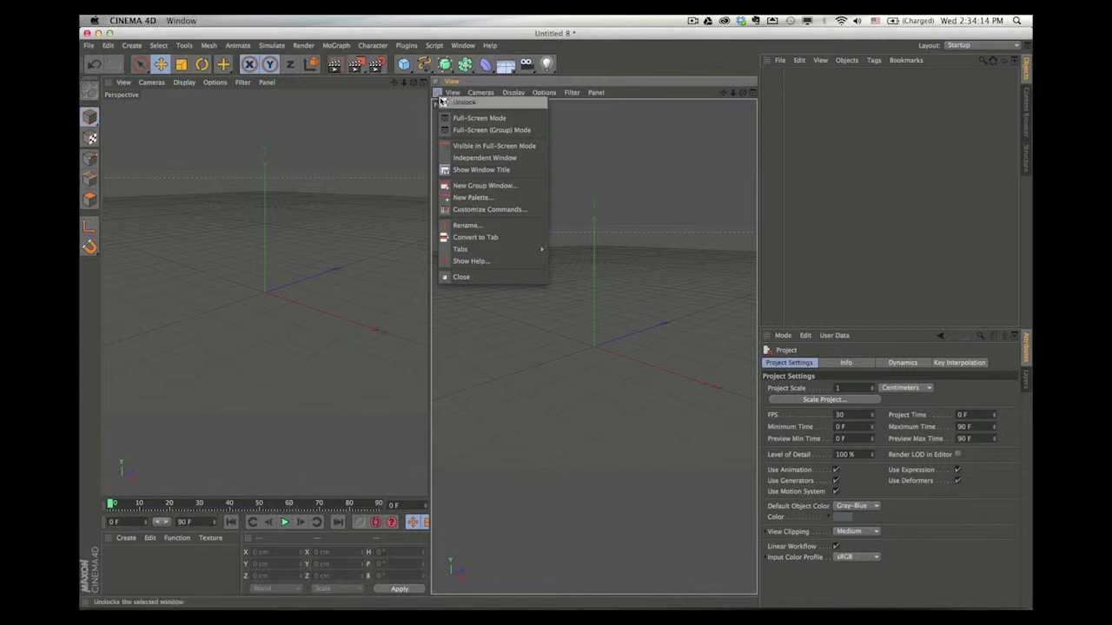
pyautogui.click(452, 102)
pyautogui.moveTo(538, 72); pyautogui.dragTo(737, 110)
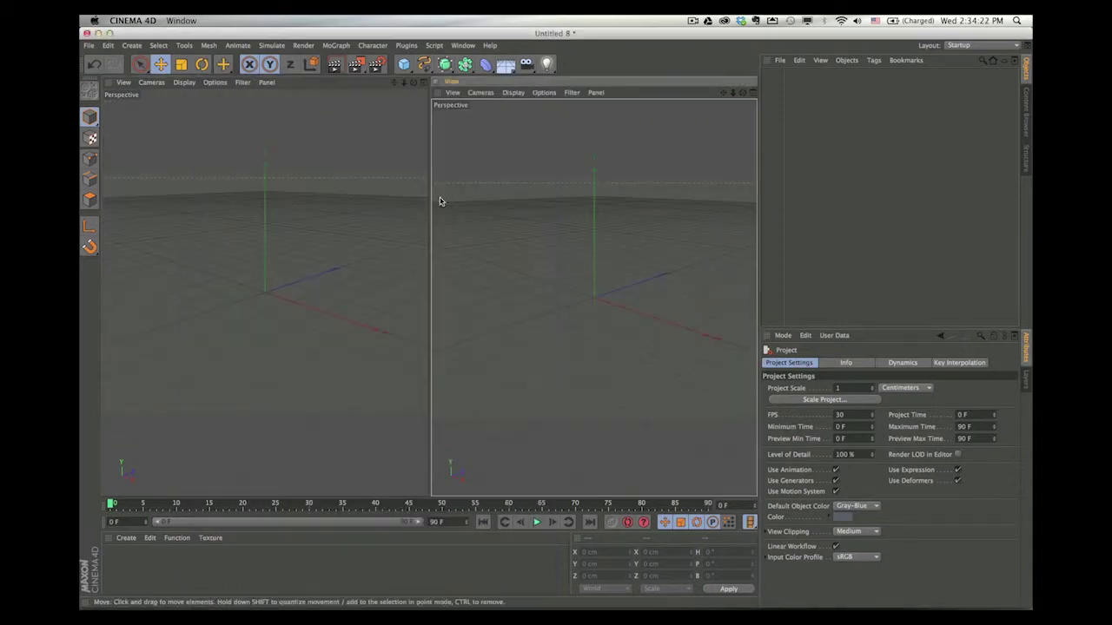
# - Dock a third Perspective view, then add a cube from the active left view
pyautogui.click(463, 45)
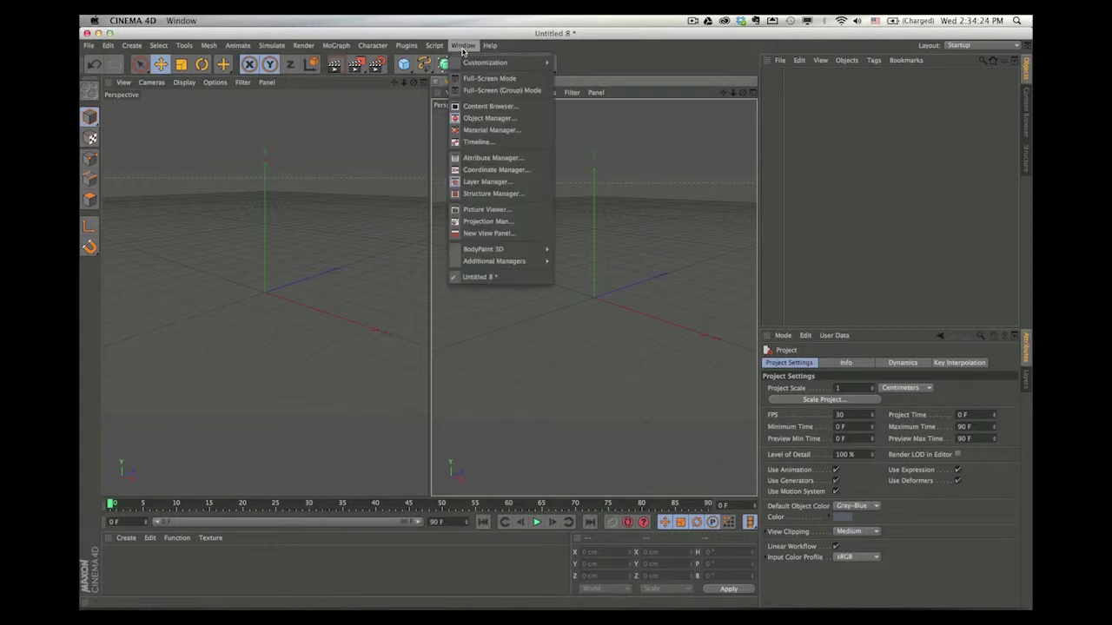
pyautogui.click(487, 232)
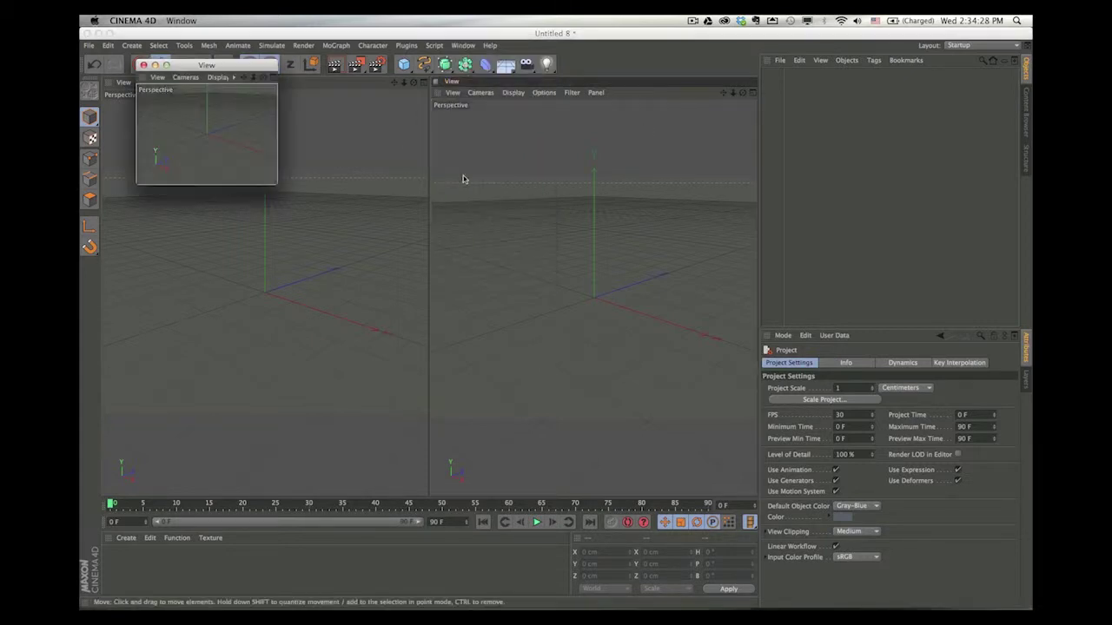
pyautogui.moveTo(142, 76); pyautogui.dragTo(717, 142)
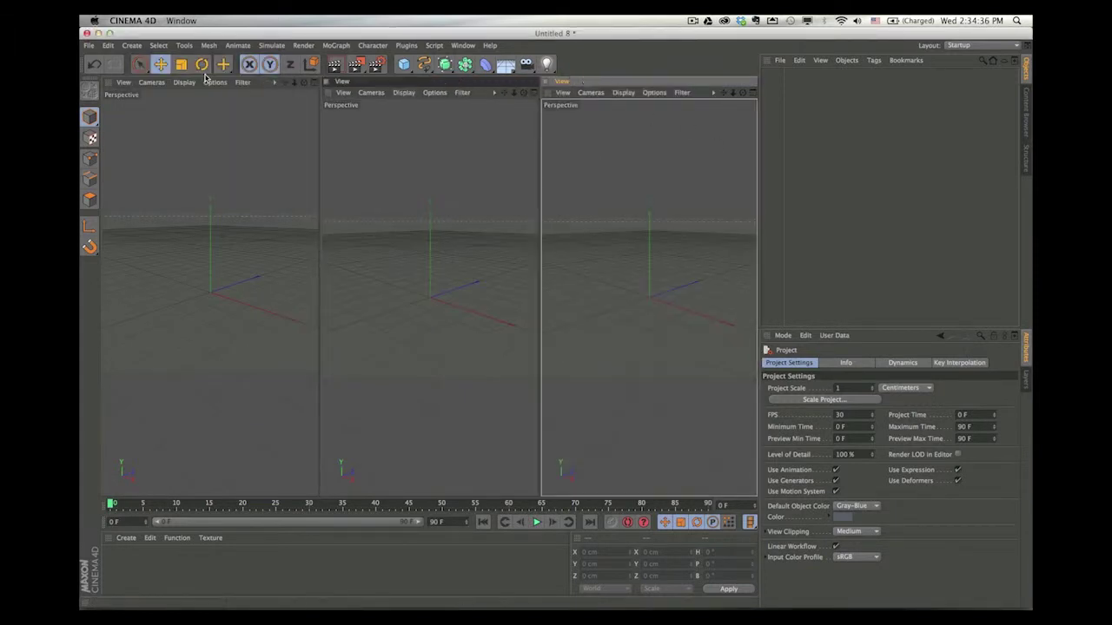
pyautogui.click(226, 92)
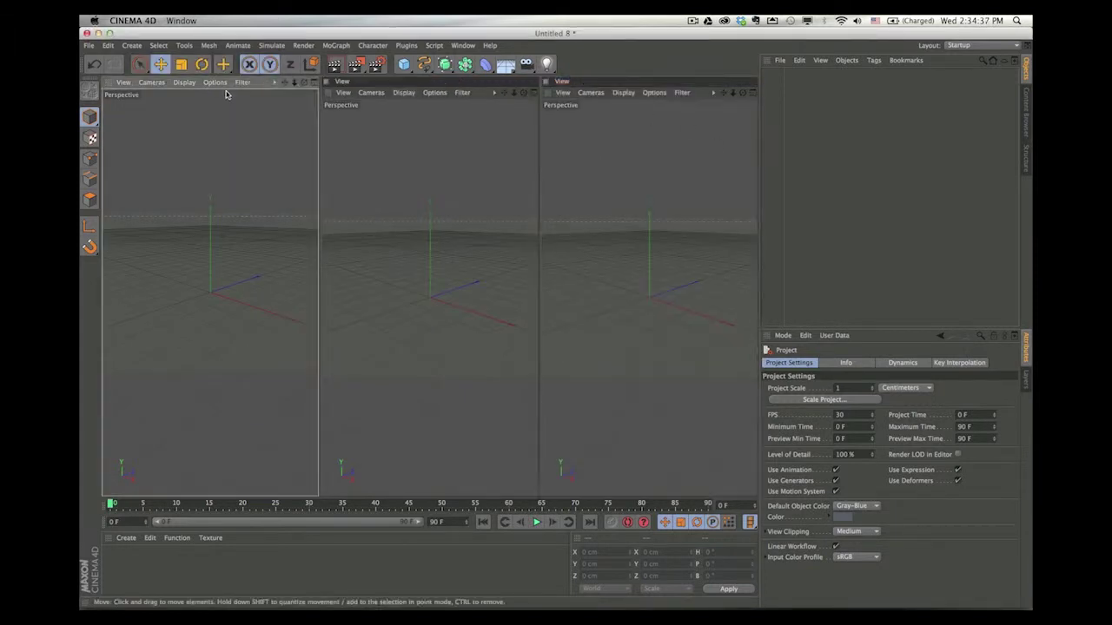
pyautogui.click(403, 64)
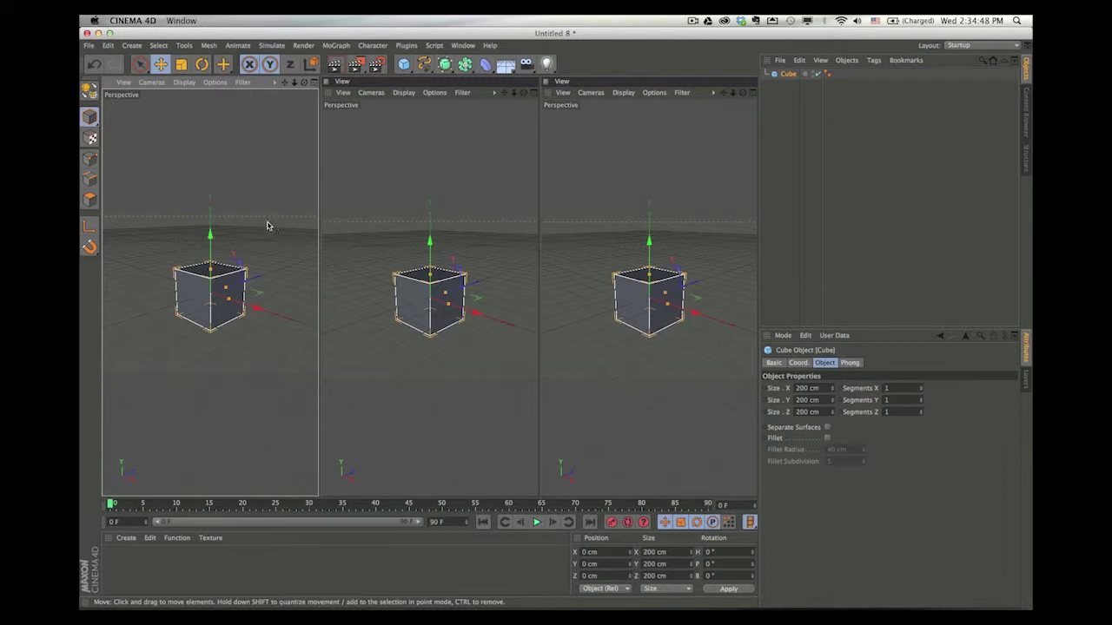
# - Ctrl-drag a copy, Cube.1, to X 175.599, Y 21.453 cm and orbit the left view toward it
pyautogui.keyDown('ctrl'); pyautogui.moveTo(237, 232); pyautogui.dragTo(283, 242); pyautogui.keyUp('ctrl')
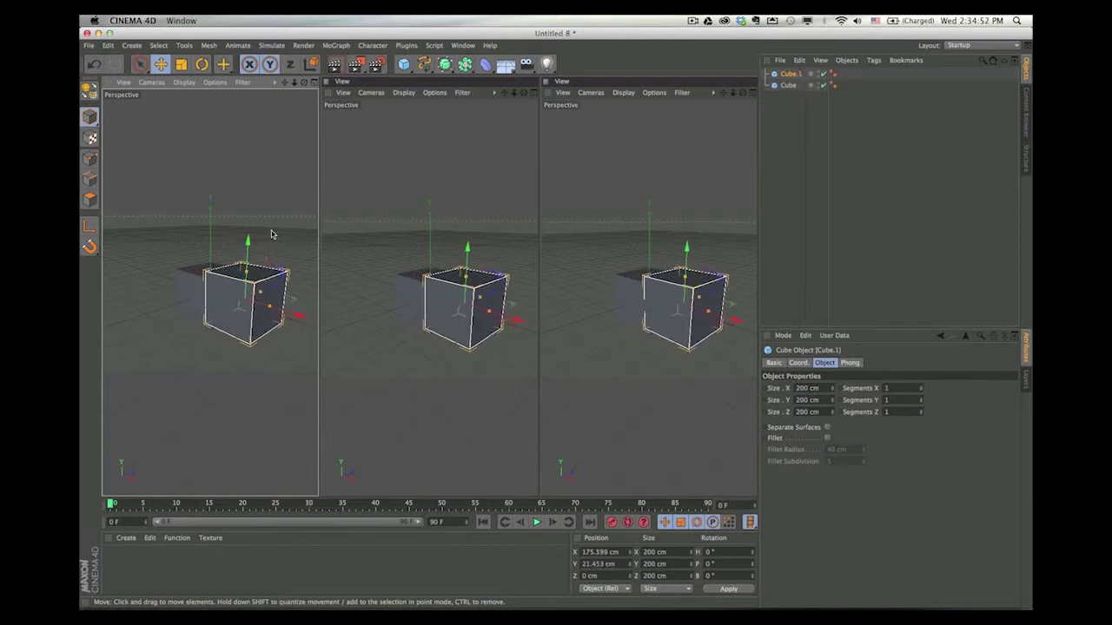
pyautogui.keyDown('alt'); pyautogui.moveTo(268, 288); pyautogui.dragTo(206, 247); pyautogui.keyUp('alt')
pyautogui.keyDown('alt'); pyautogui.moveTo(314, 288); pyautogui.dragTo(243, 241); pyautogui.keyUp('alt')
# - Check the Use Camera menu in the left, middle and right views
pyautogui.click(152, 83)
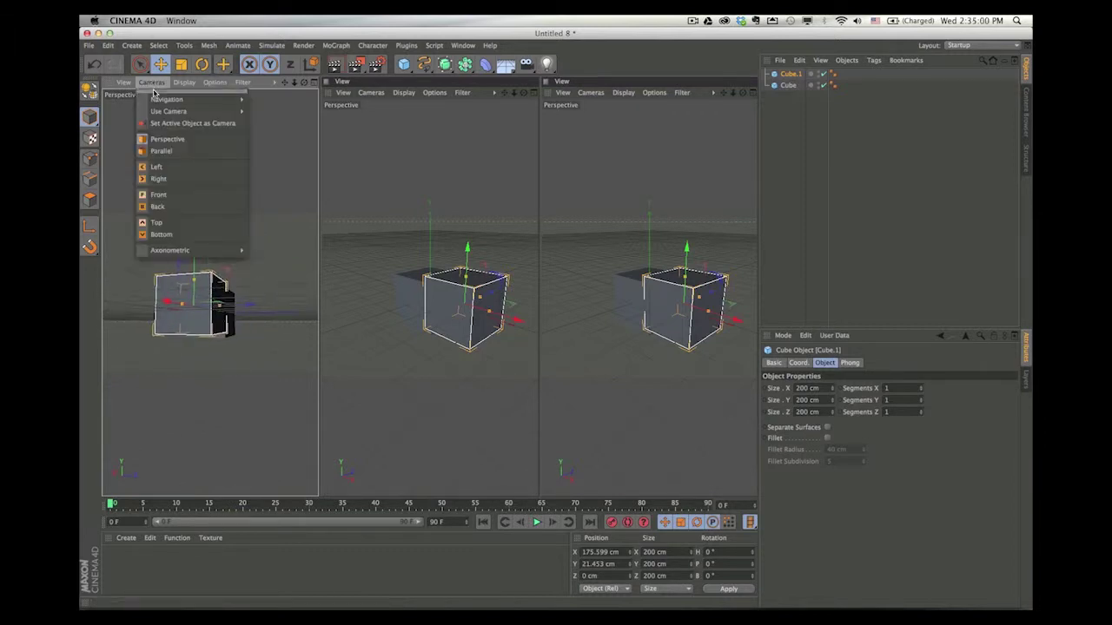
pyautogui.moveTo(156, 112)
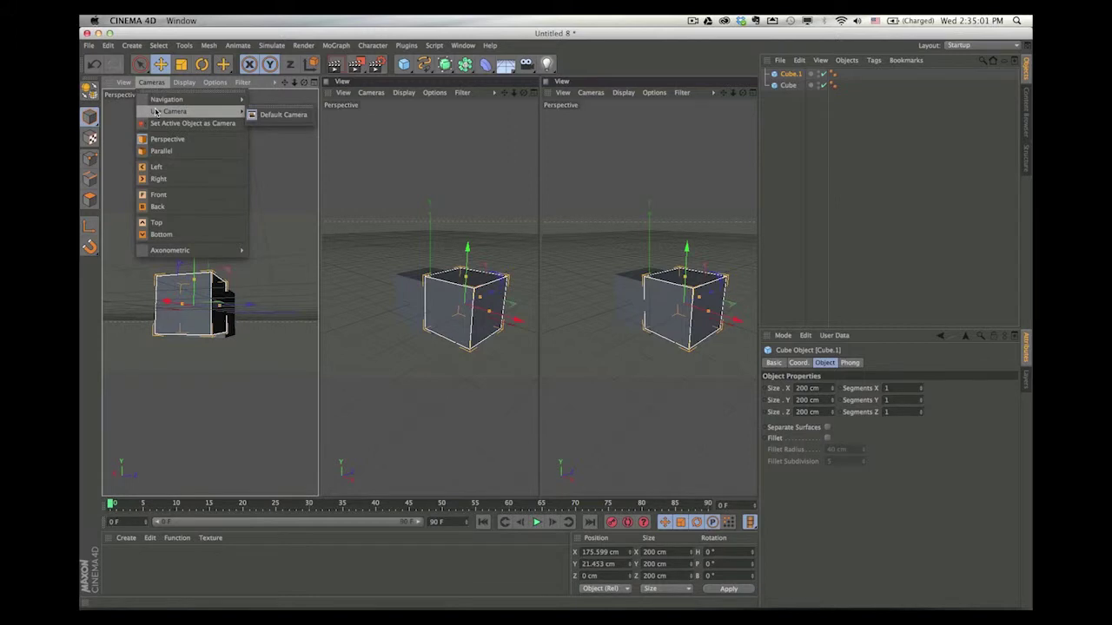
pyautogui.click(376, 97)
pyautogui.click(374, 93)
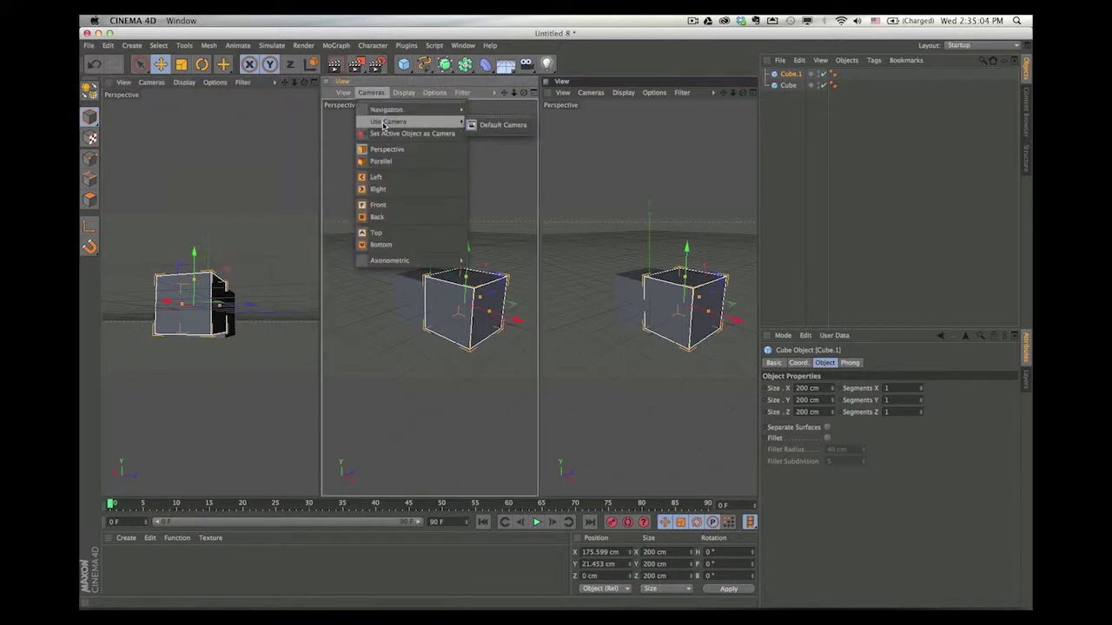
pyautogui.click(598, 96)
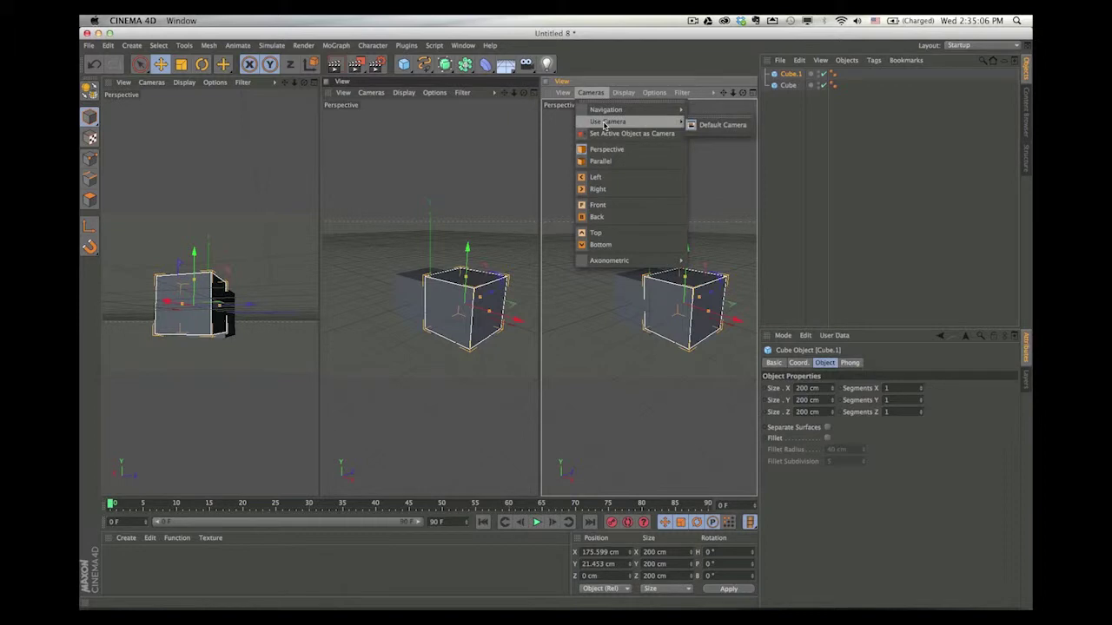
pyautogui.click(606, 124)
# - Deselect the cubes and orbit the left view from above, the middle view tilted, the right from below
pyautogui.click(378, 274)
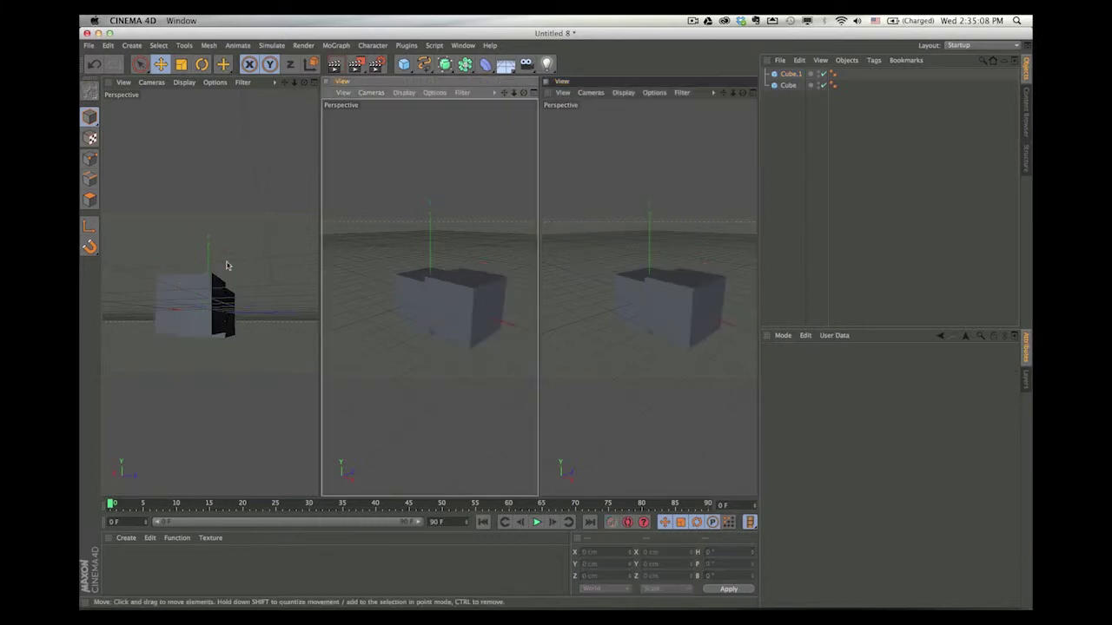
pyautogui.click(275, 283)
pyautogui.keyDown('alt'); pyautogui.moveTo(211, 293); pyautogui.dragTo(257, 349); pyautogui.keyUp('alt')
pyautogui.click(493, 234)
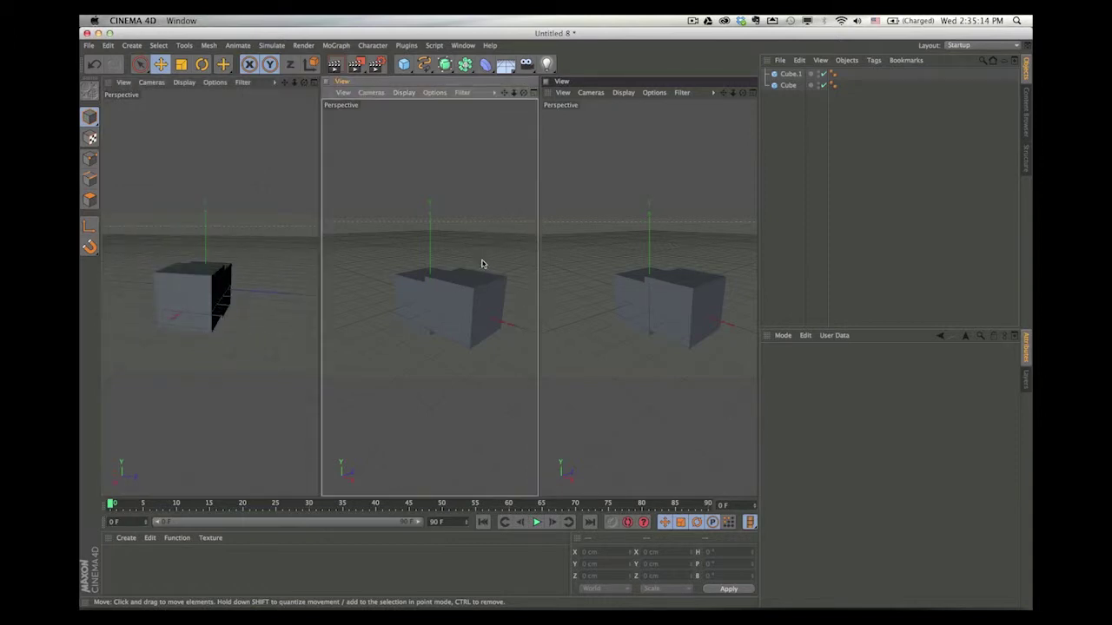
pyautogui.keyDown('alt'); pyautogui.moveTo(515, 234); pyautogui.dragTo(494, 295); pyautogui.keyUp('alt')
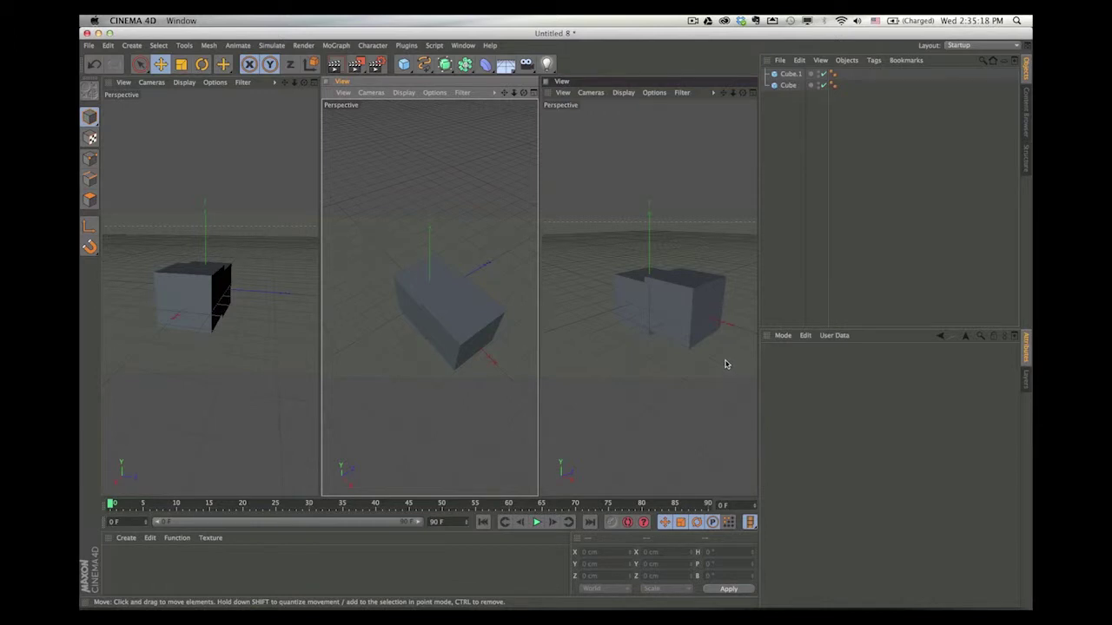
pyautogui.keyDown('alt'); pyautogui.moveTo(726, 364); pyautogui.dragTo(705, 266); pyautogui.keyUp('alt')
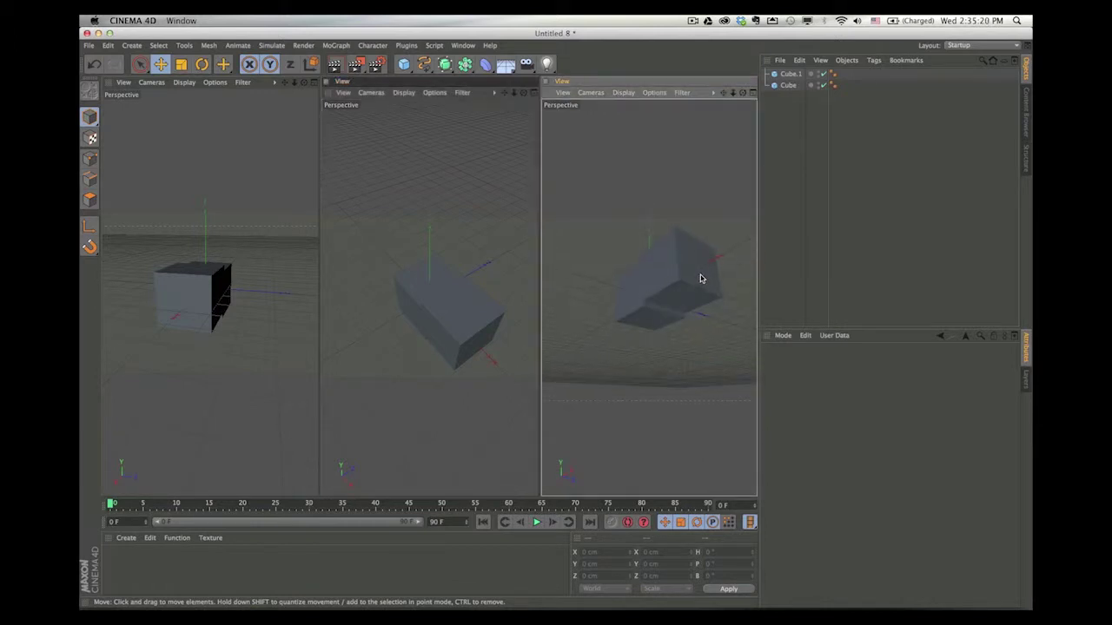
# - Close Untitled 8 without saving and add a single cube to the new Untitled 9 scene
pyautogui.click(983, 46)
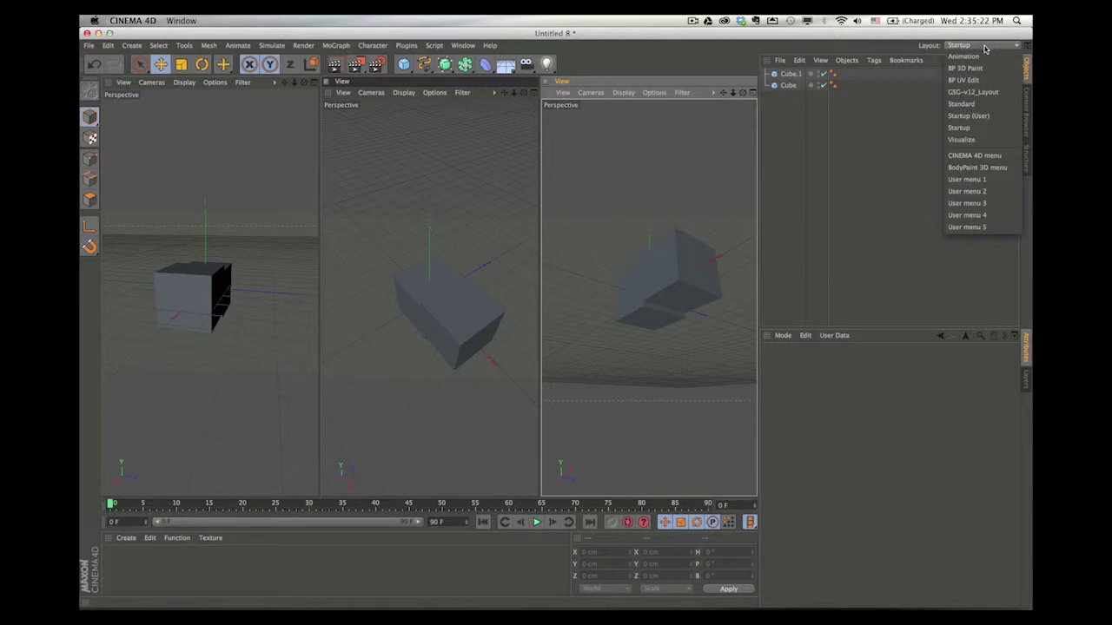
pyautogui.click(909, 152)
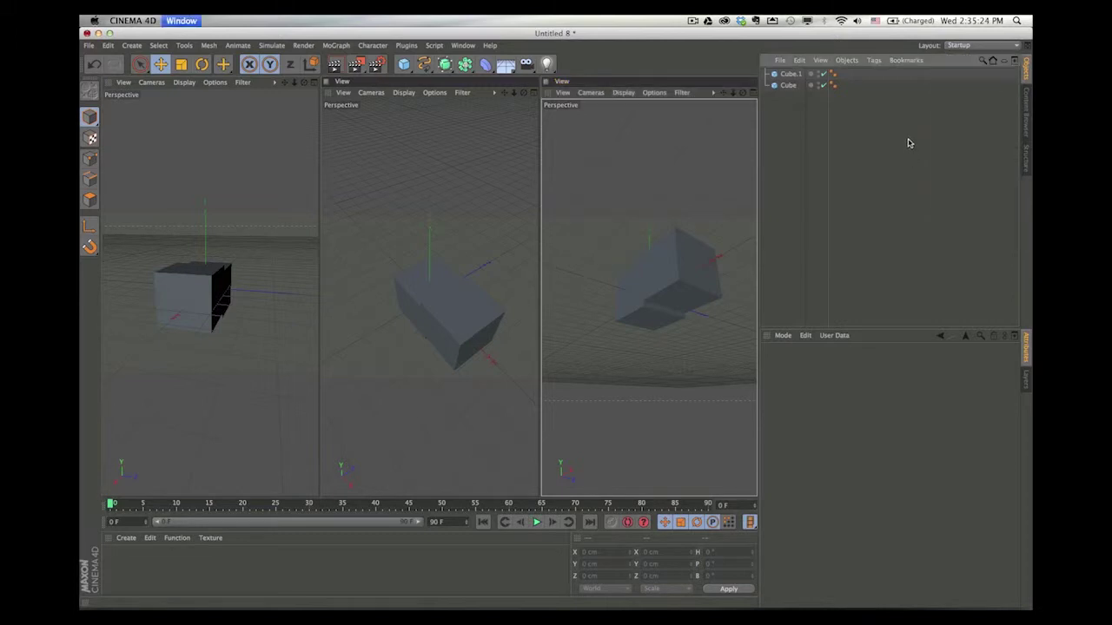
pyautogui.press('super+w')
pyautogui.click(531, 223)
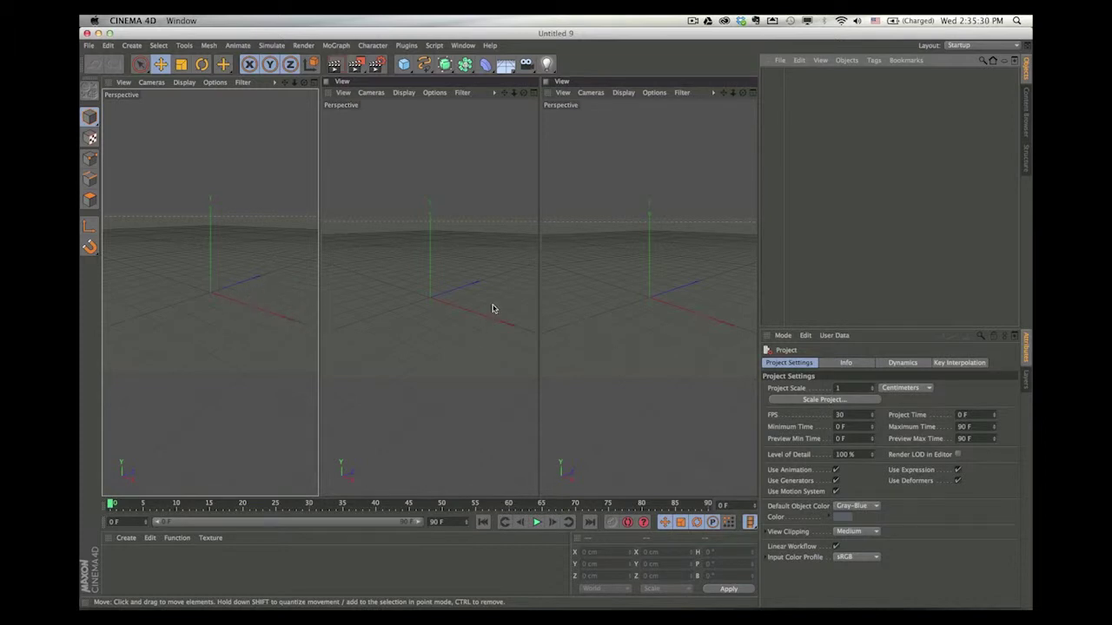
pyautogui.click(403, 64)
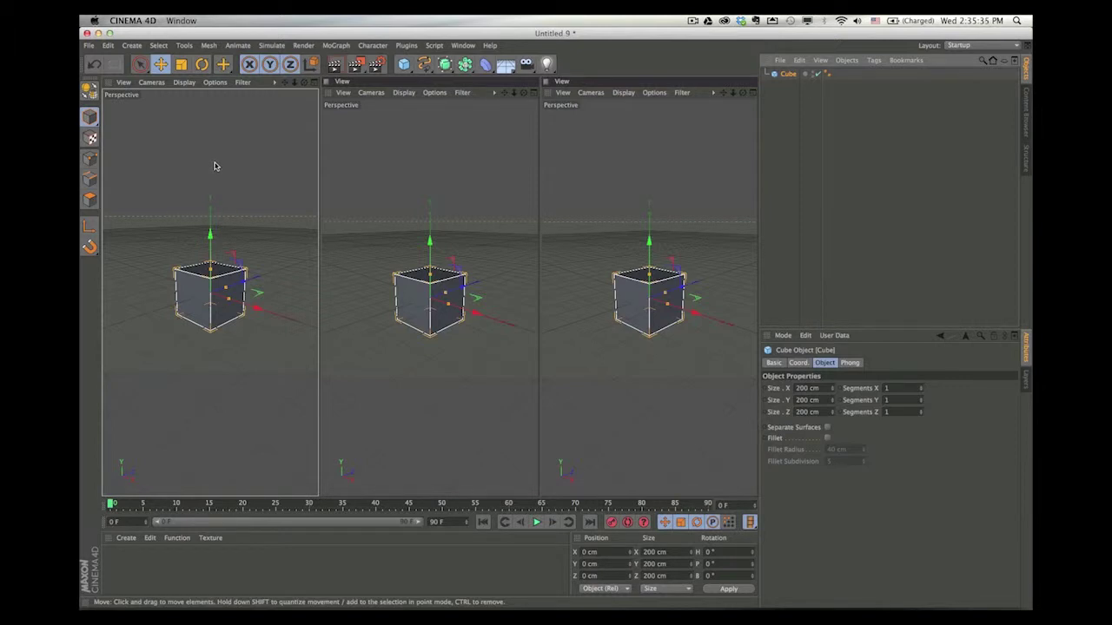
# - Add a Camera at X 600, Y 300, Z -600 cm and make the left view use it
pyautogui.click(527, 64)
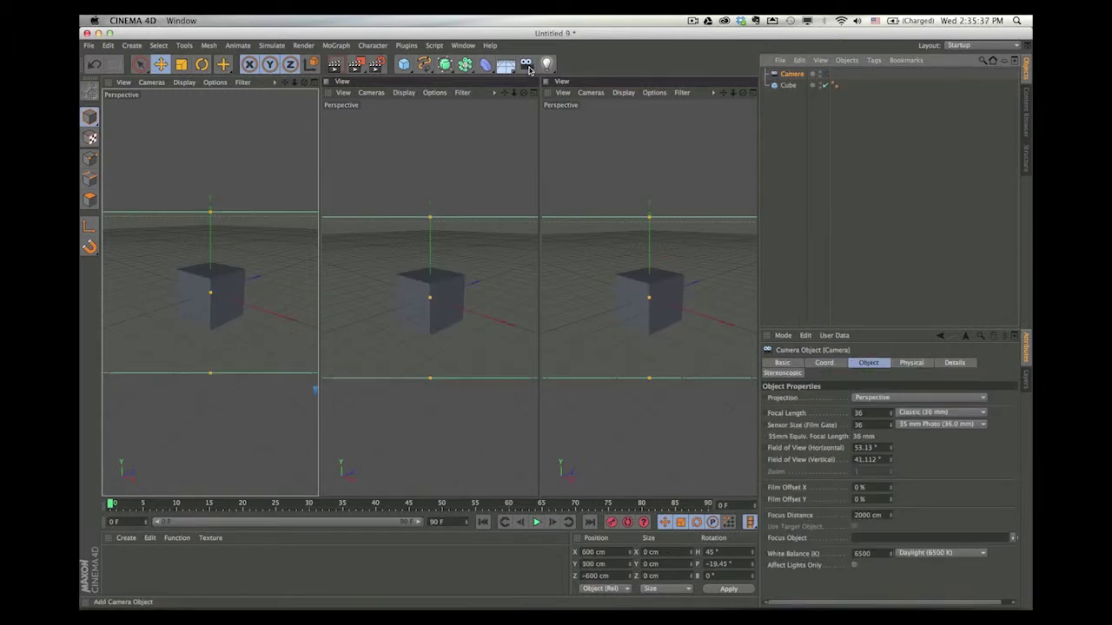
pyautogui.click(824, 73)
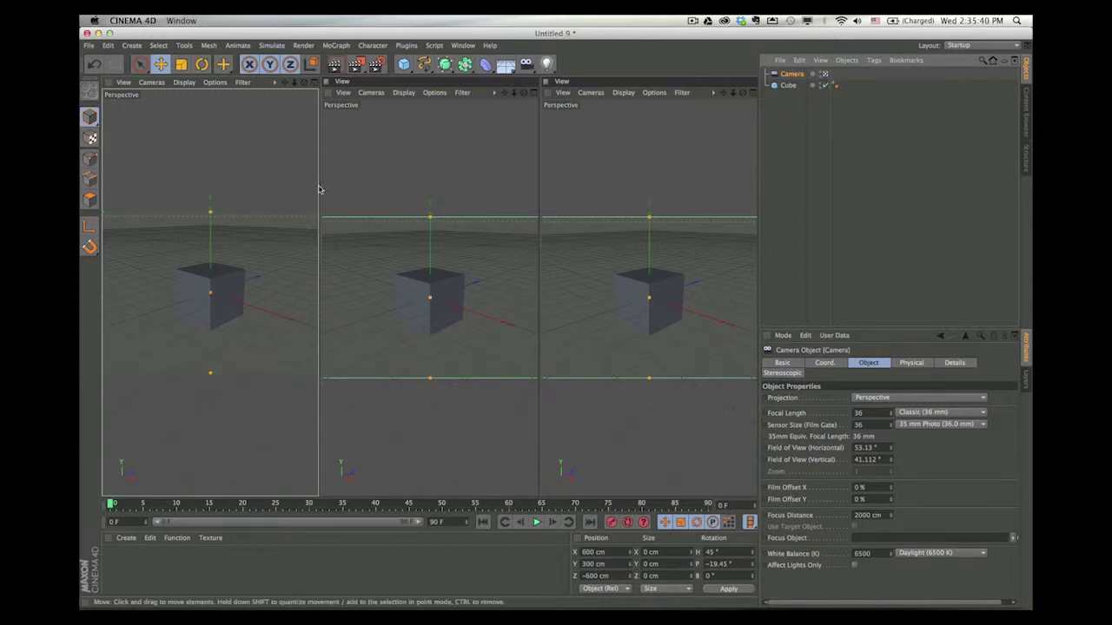
pyautogui.click(152, 82)
pyautogui.moveTo(150, 113)
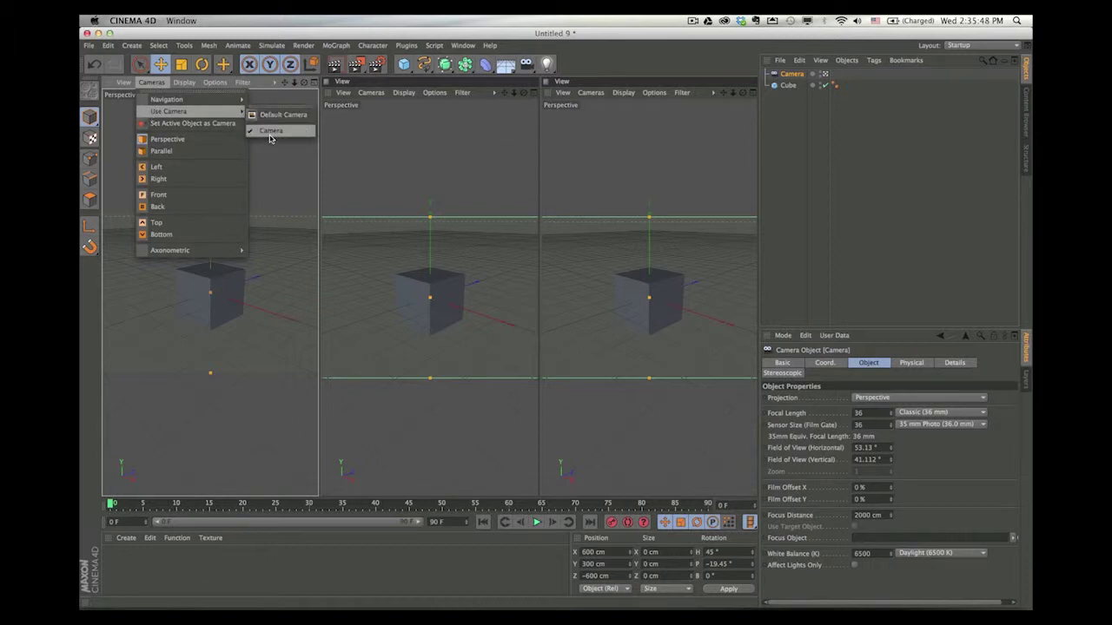
# - Set both the middle and right views to look through Camera
pyautogui.click(369, 92)
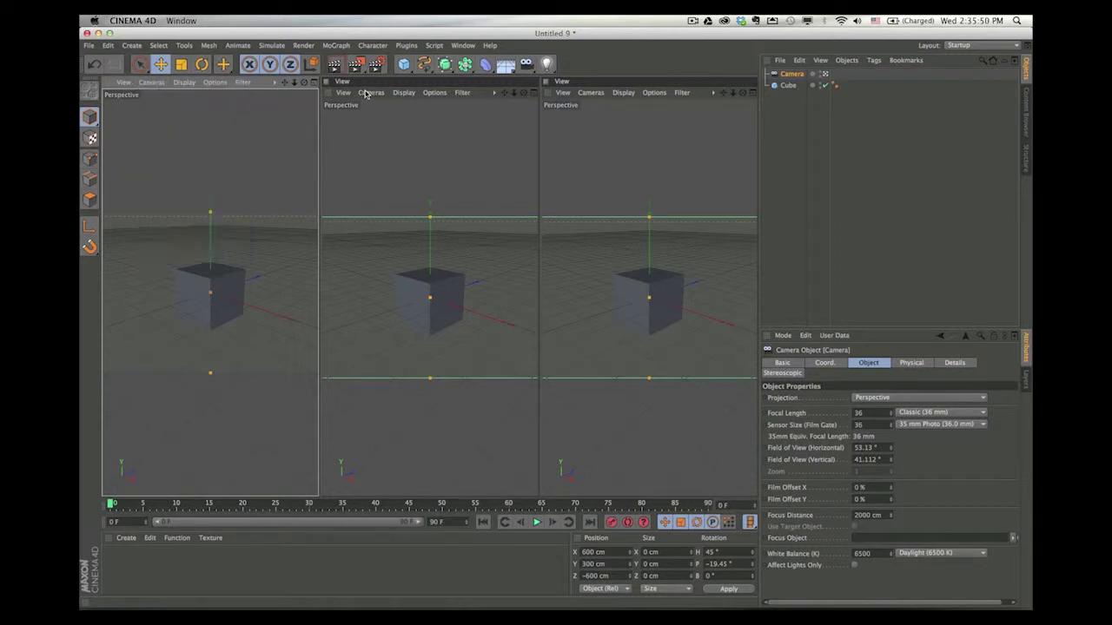
pyautogui.click(371, 92)
pyautogui.moveTo(375, 111)
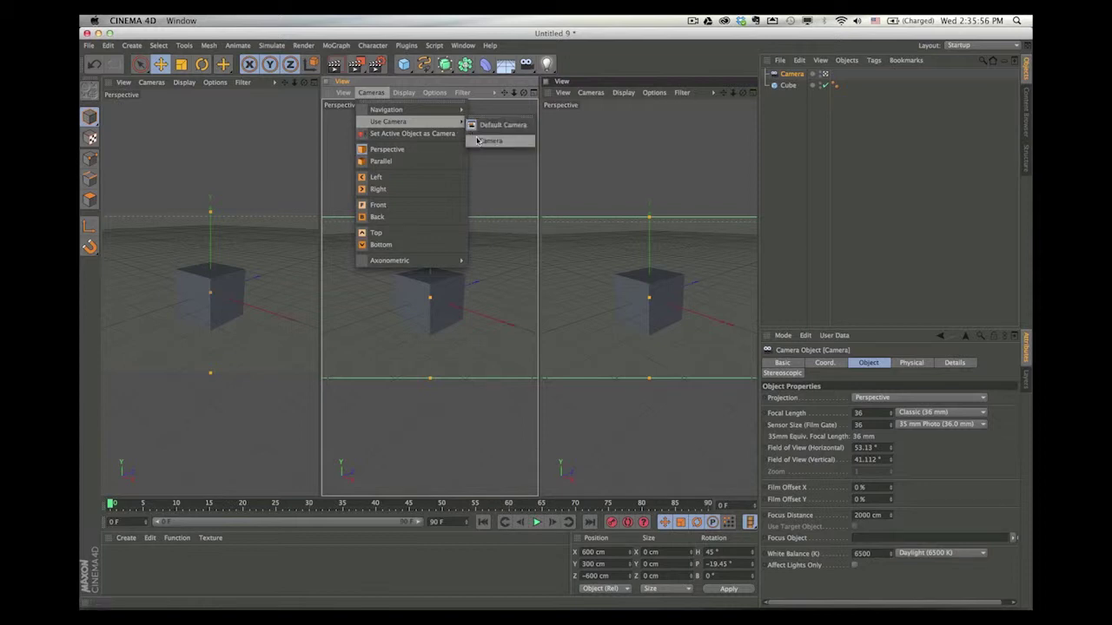
pyautogui.click(478, 141)
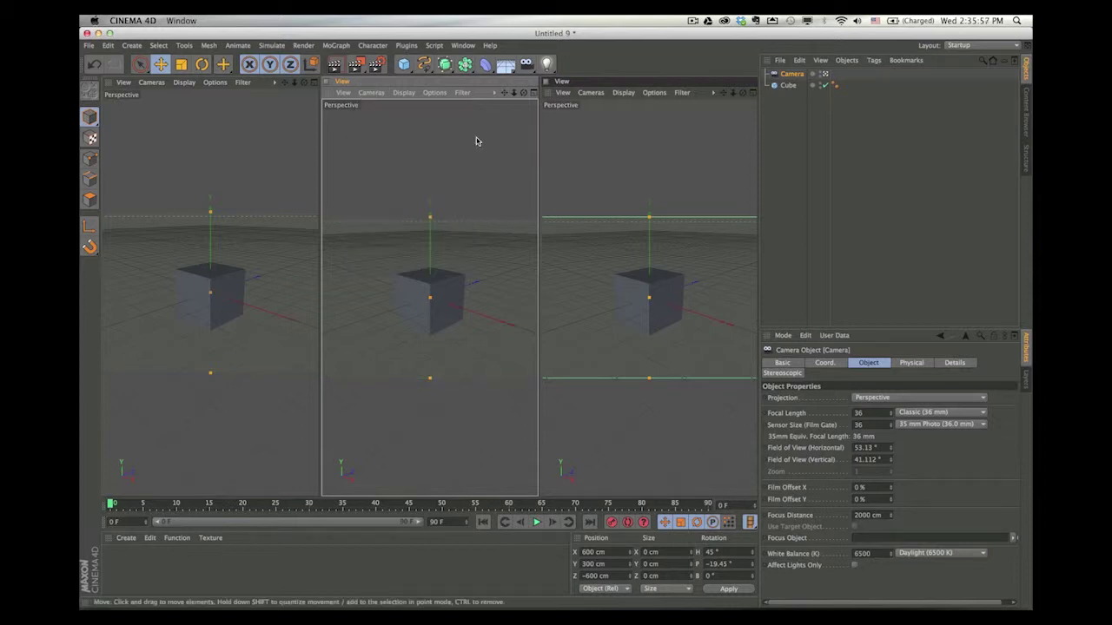
pyautogui.click(591, 93)
pyautogui.moveTo(600, 123)
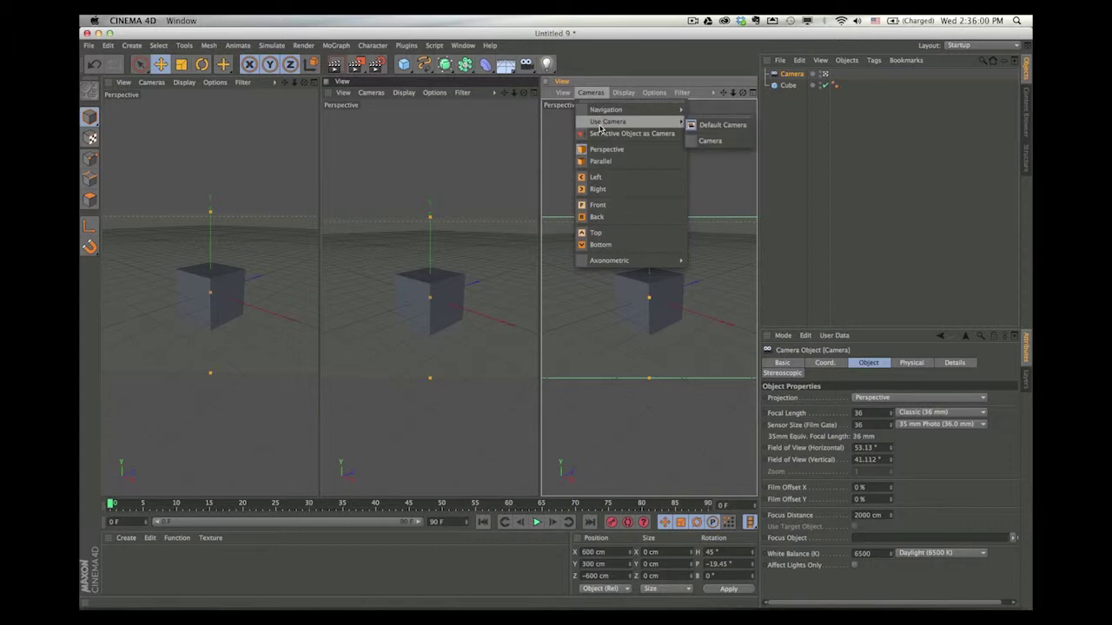
pyautogui.click(700, 142)
pyautogui.click(596, 96)
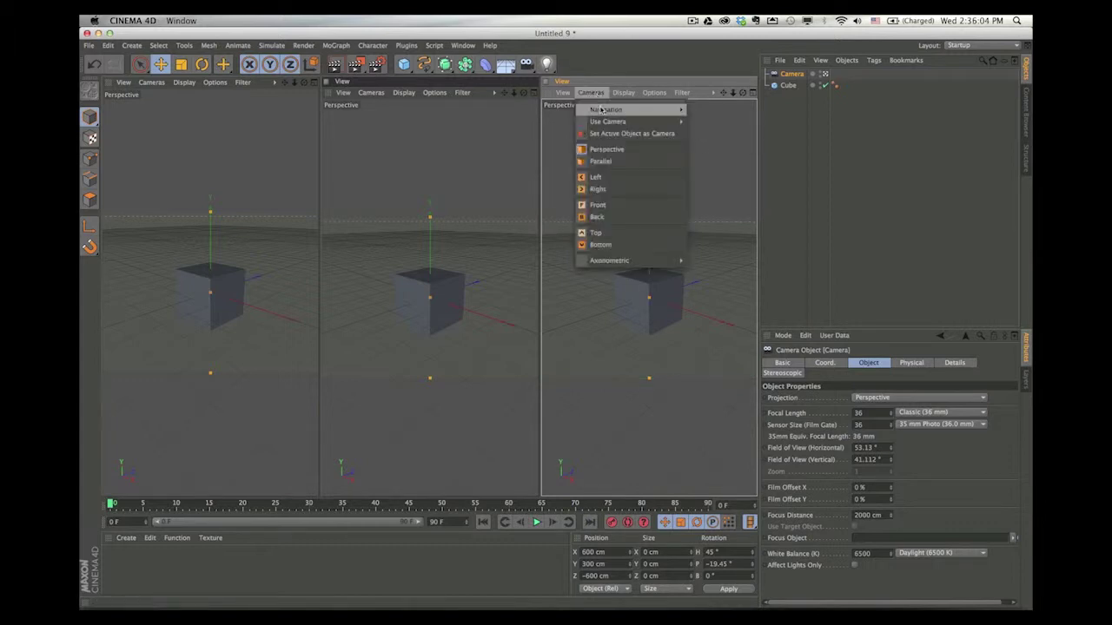
pyautogui.moveTo(606, 126)
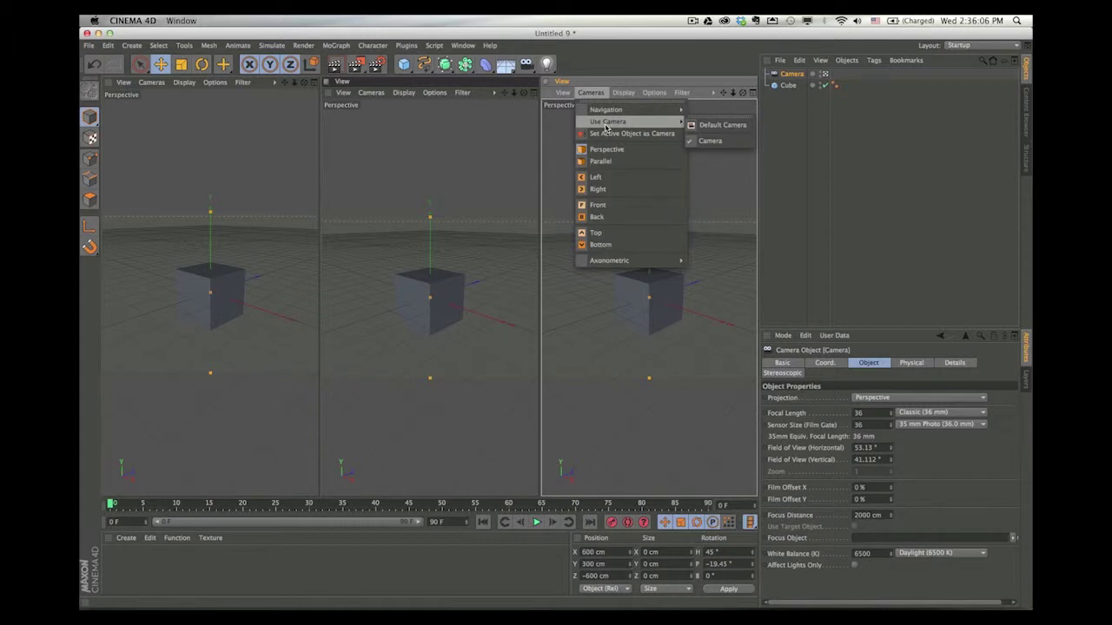
pyautogui.click(244, 203)
# - Orbit Camera in the left view from level, below and above so all three views follow
pyautogui.click(244, 203)
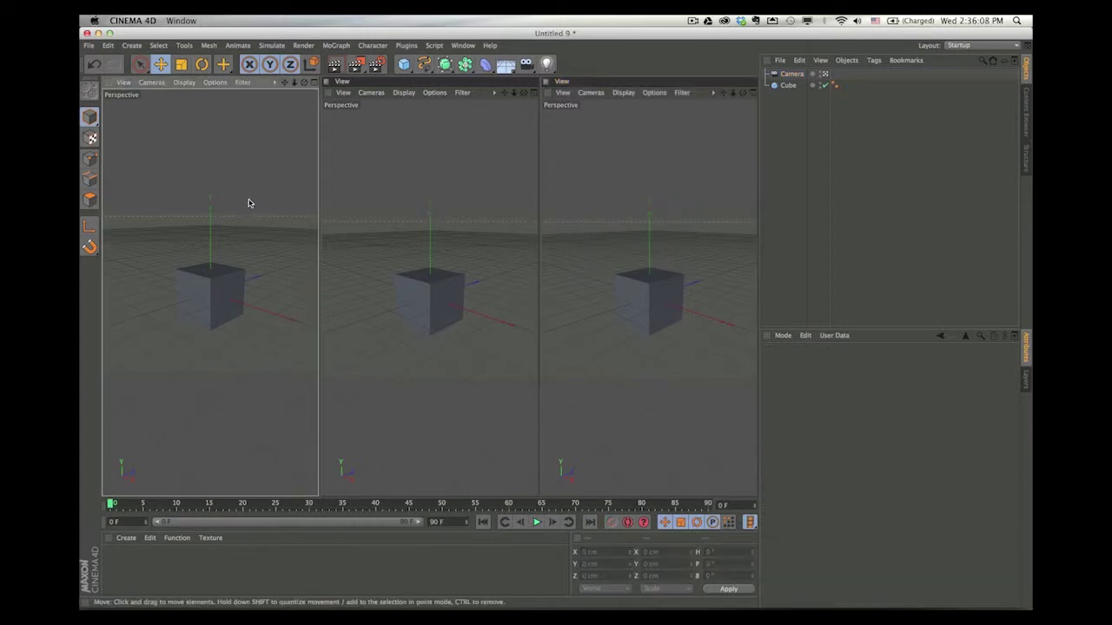
pyautogui.keyDown('alt'); pyautogui.moveTo(243, 203); pyautogui.dragTo(151, 186); pyautogui.keyUp('alt')
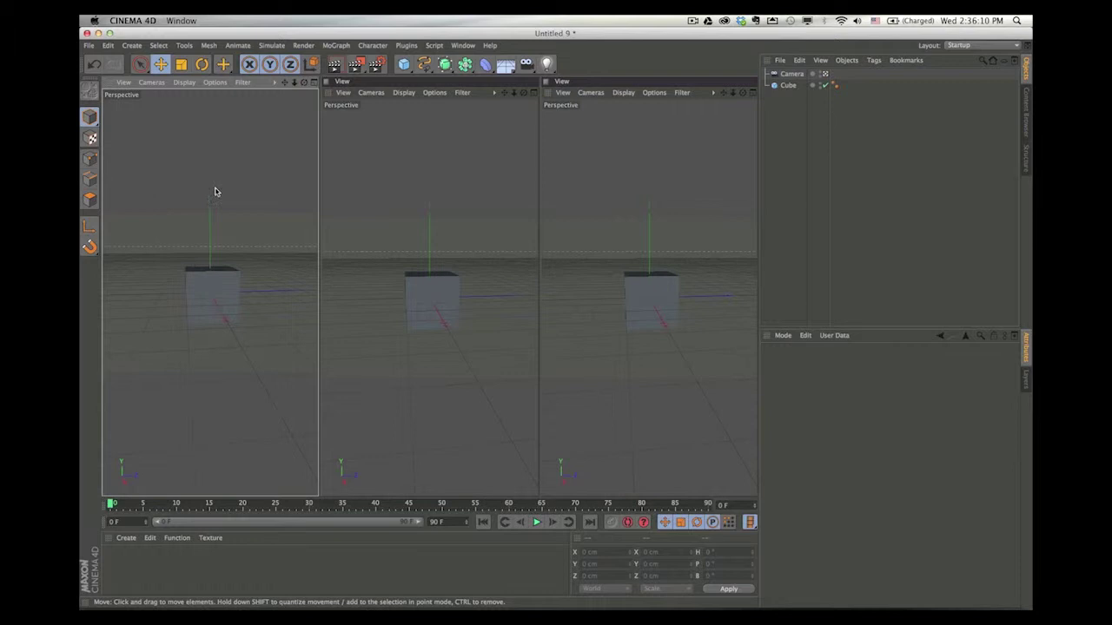
pyautogui.keyDown('alt'); pyautogui.moveTo(216, 192); pyautogui.dragTo(200, 249); pyautogui.keyUp('alt')
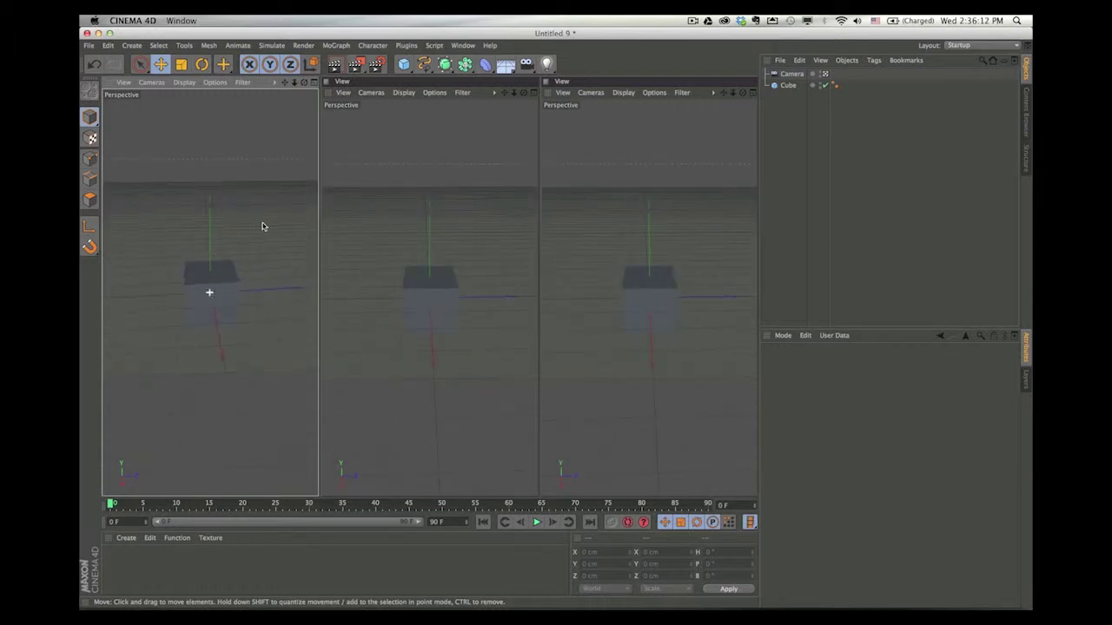
pyautogui.keyDown('alt'); pyautogui.moveTo(263, 227); pyautogui.dragTo(243, 139); pyautogui.keyUp('alt')
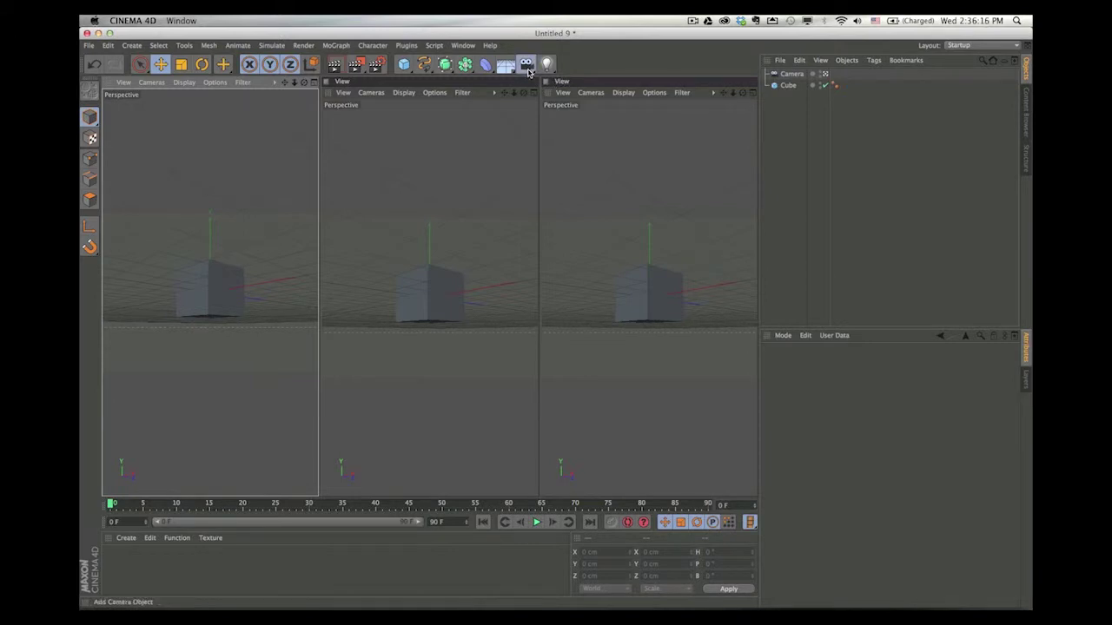
pyautogui.click(527, 66)
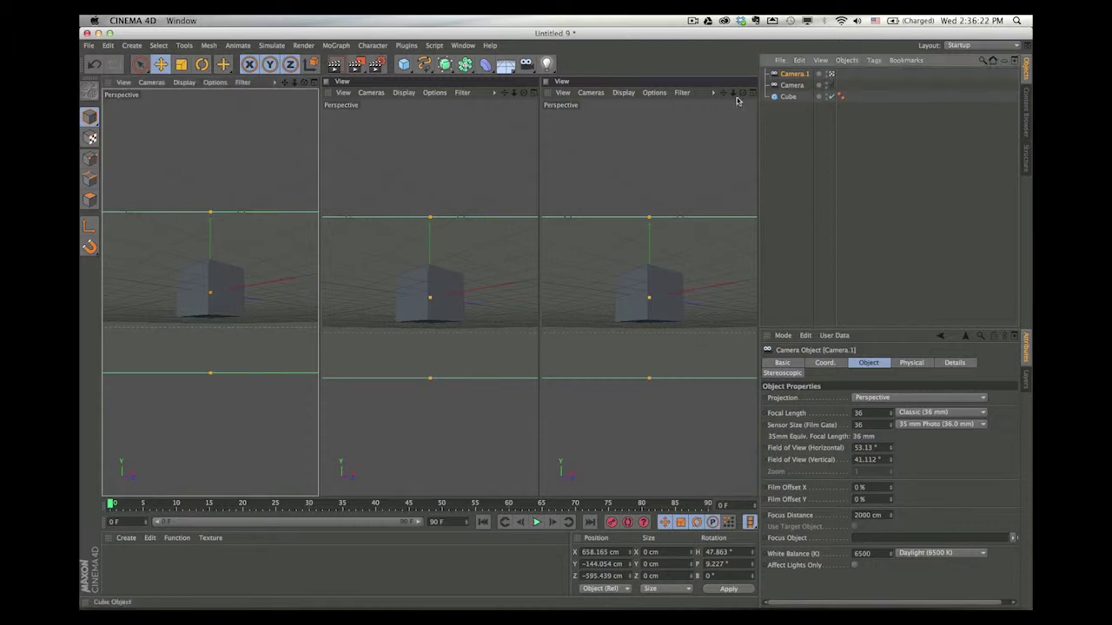
pyautogui.keyDown('alt'); pyautogui.moveTo(232, 215); pyautogui.dragTo(218, 252); pyautogui.keyUp('alt')
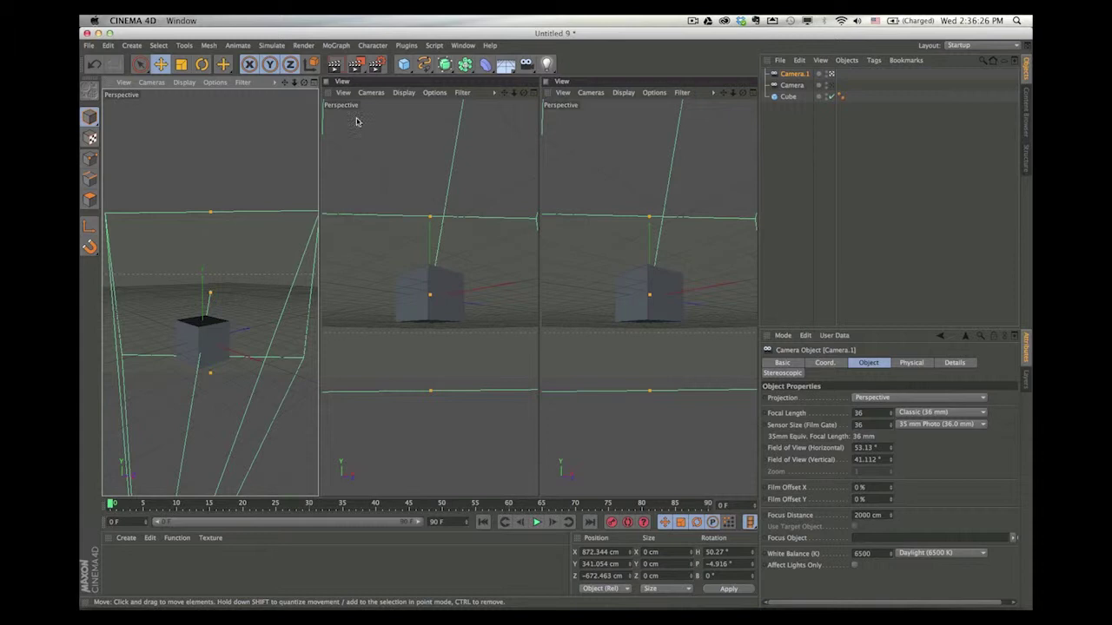
pyautogui.click(378, 93)
pyautogui.click(327, 93)
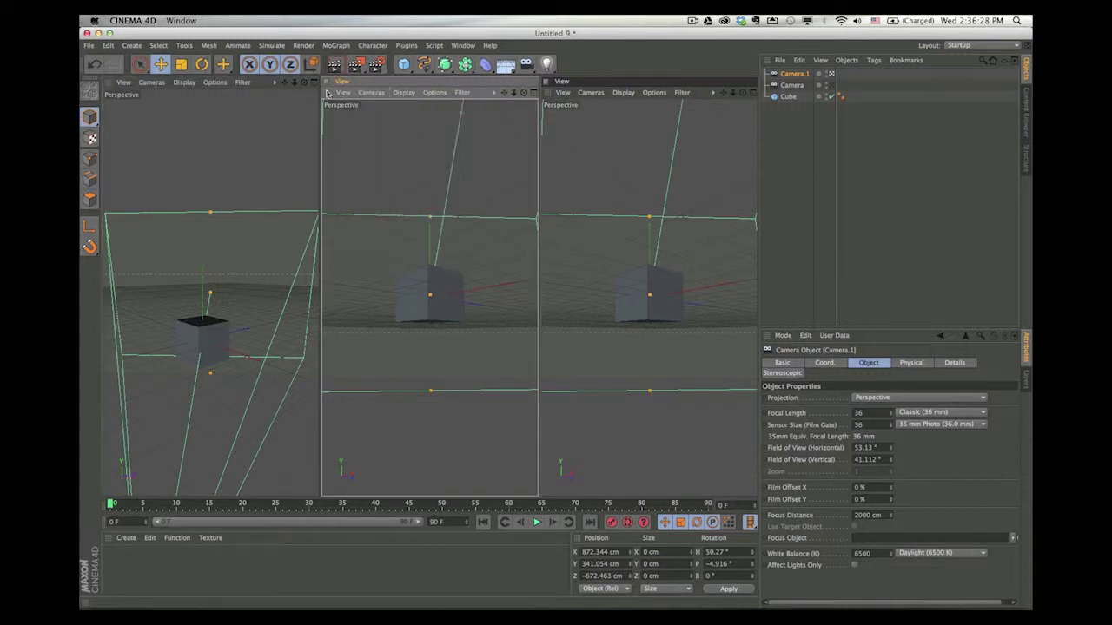
pyautogui.click(152, 82)
pyautogui.click(261, 166)
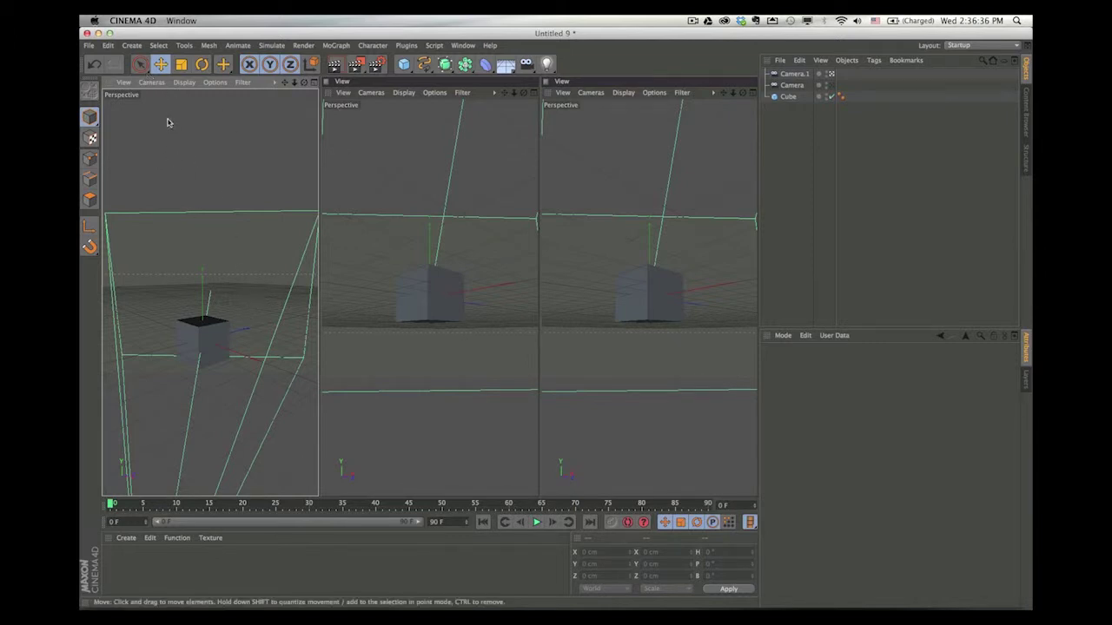
# - Check which camera the left, middle and right views are currently using
pyautogui.click(151, 82)
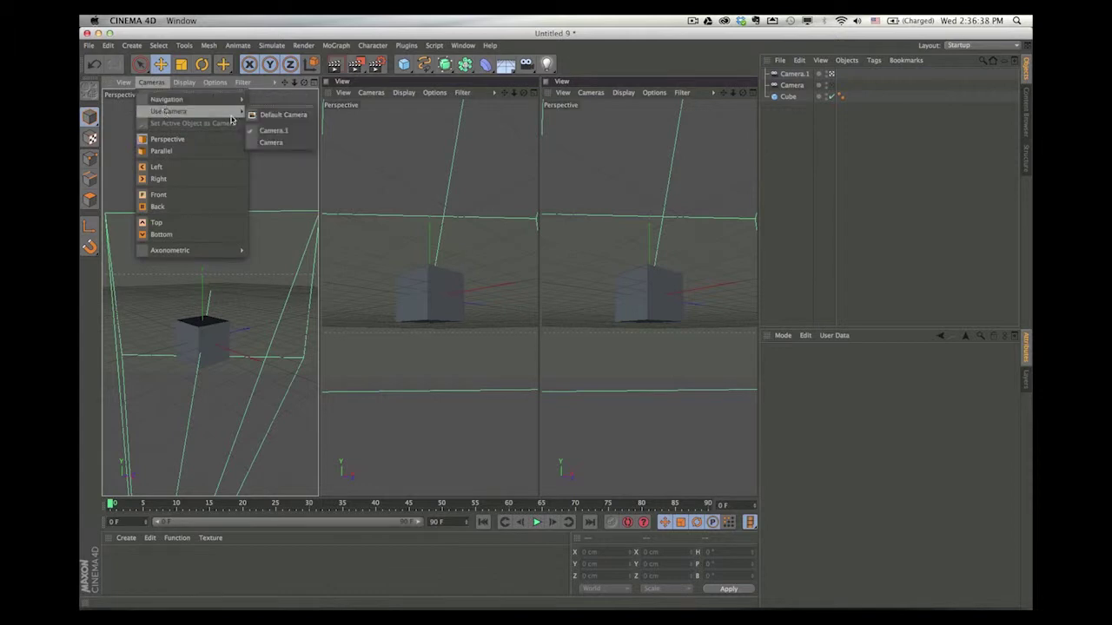
pyautogui.click(369, 92)
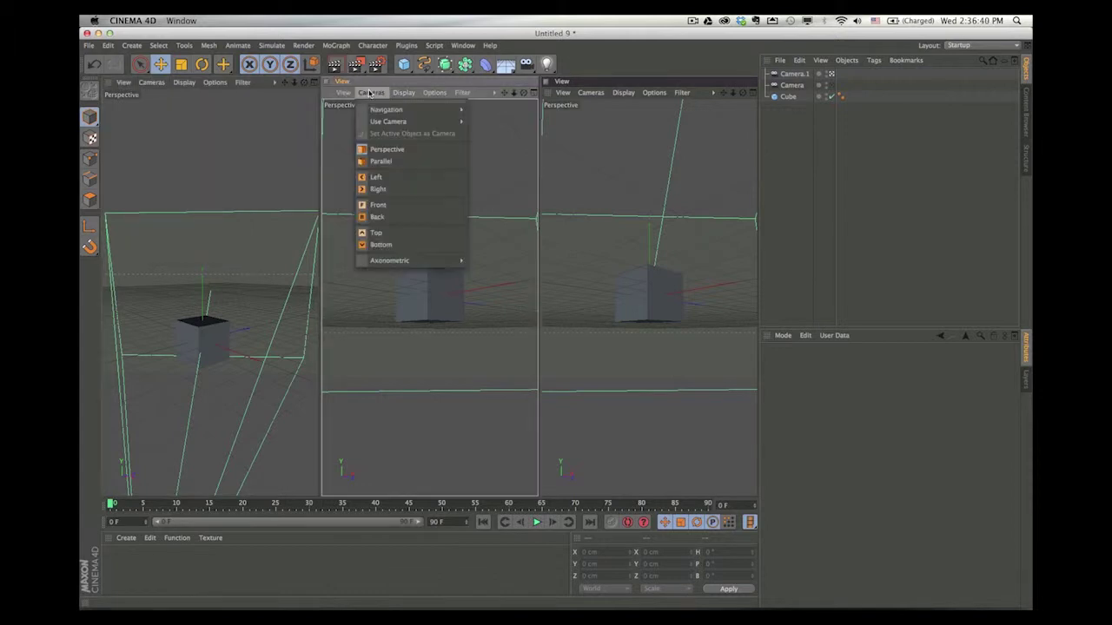
pyautogui.moveTo(389, 121)
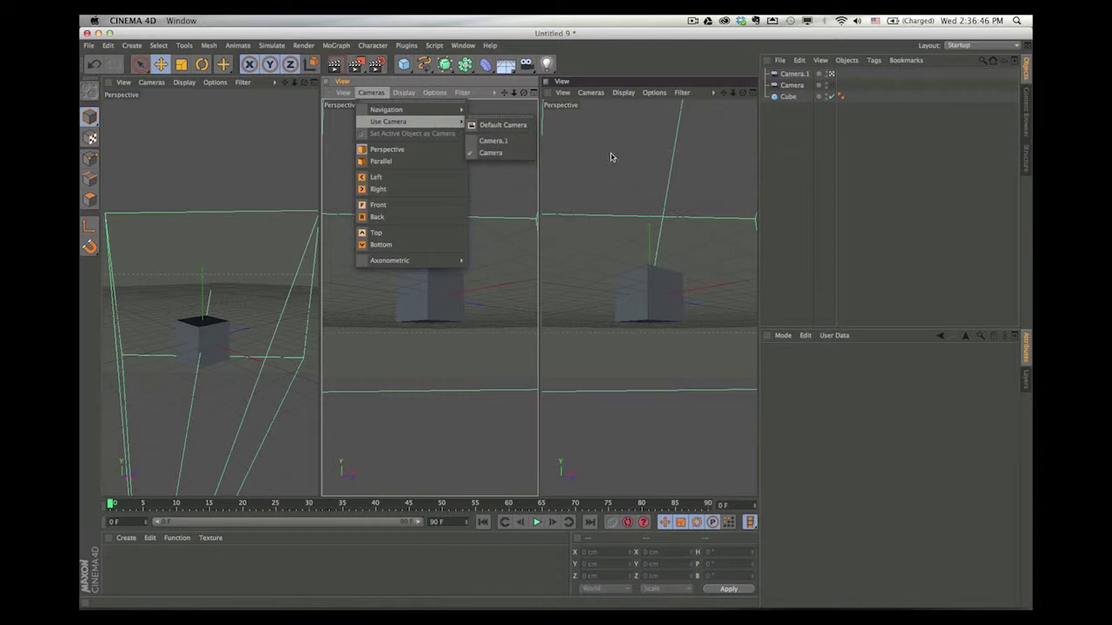
pyautogui.click(589, 106)
pyautogui.click(590, 92)
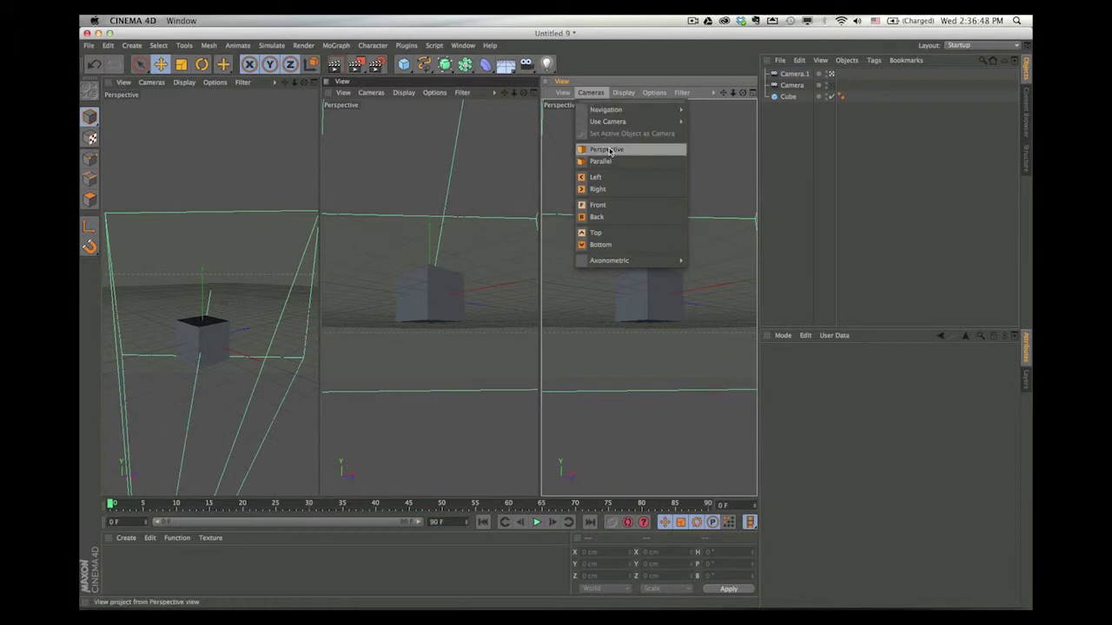
pyautogui.moveTo(605, 128)
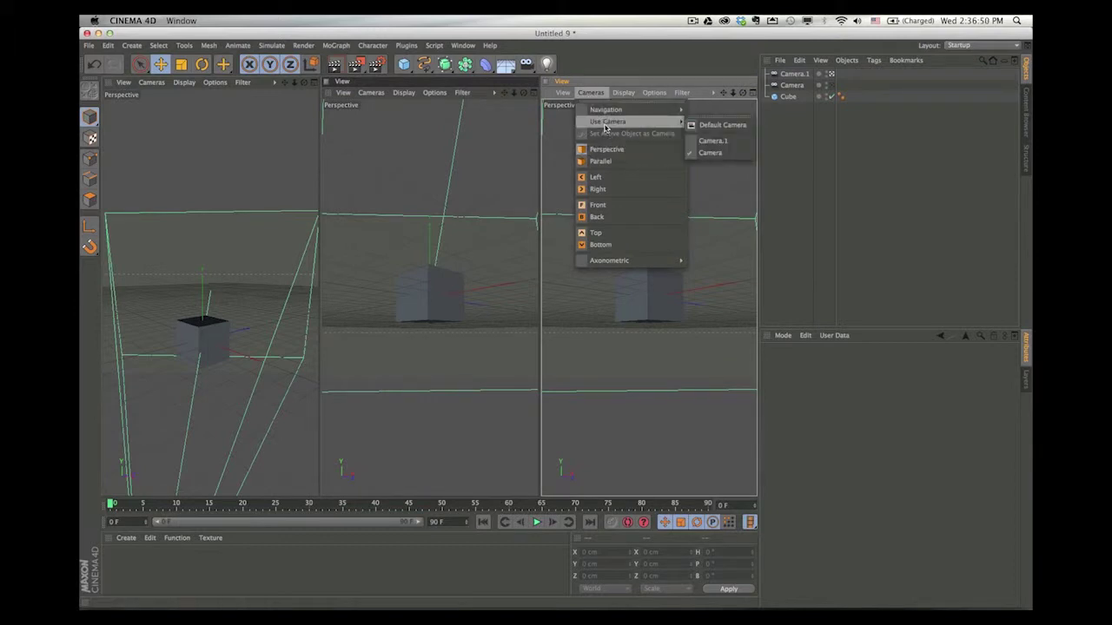
pyautogui.click(207, 165)
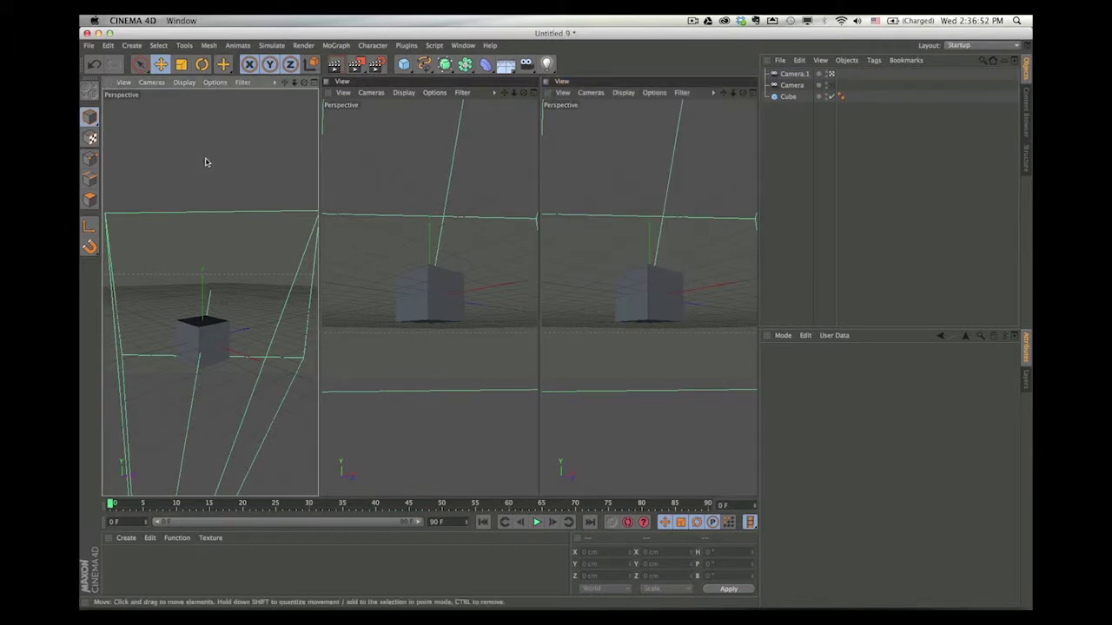
# - Set the middle and right views to Camera.1, then add a Null object
pyautogui.click(153, 83)
pyautogui.click(466, 154)
pyautogui.click(371, 92)
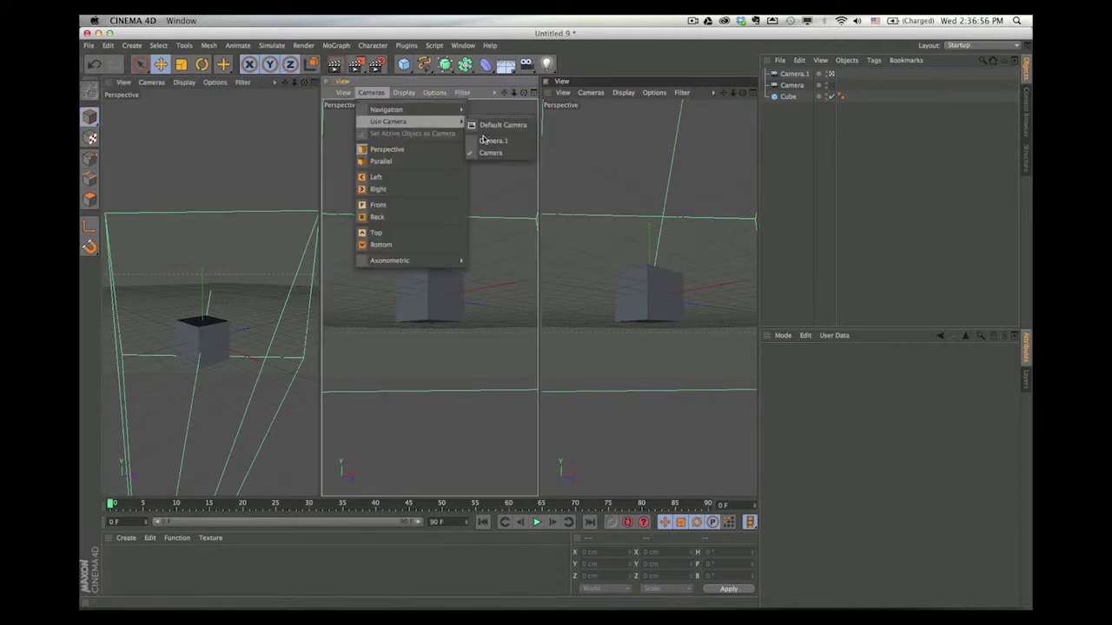
pyautogui.click(484, 140)
pyautogui.click(591, 92)
pyautogui.moveTo(599, 125)
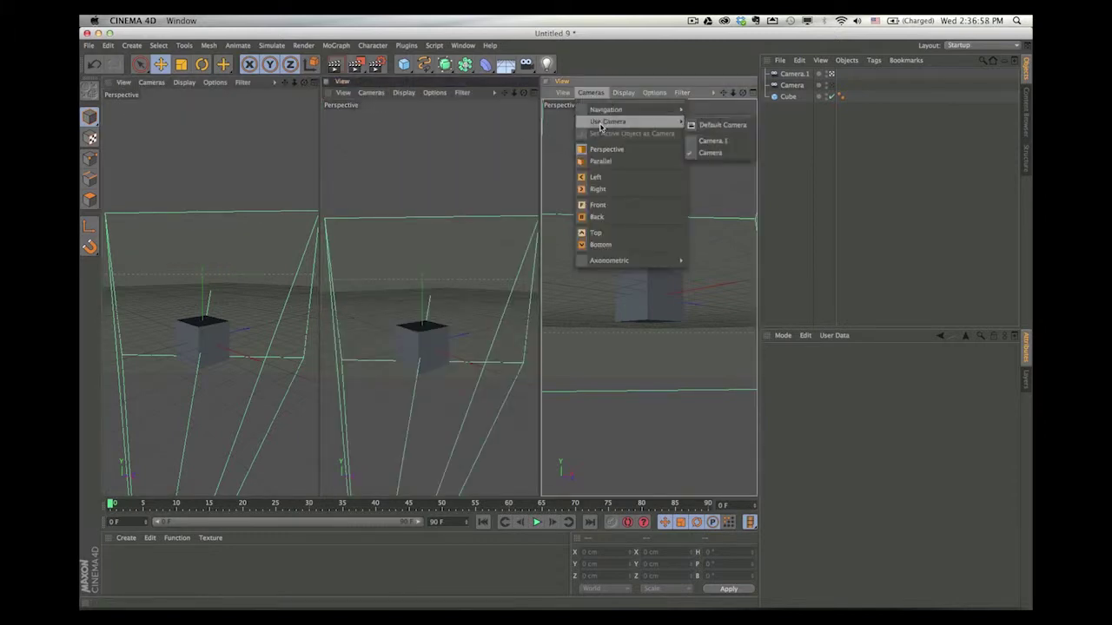
pyautogui.click(695, 142)
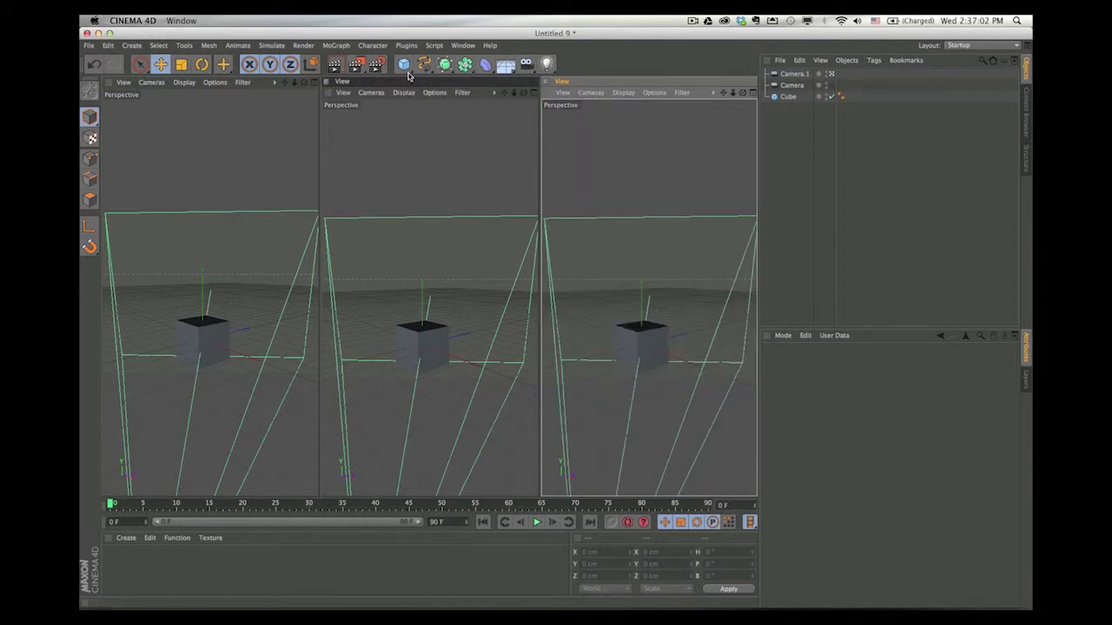
pyautogui.moveTo(404, 63); pyautogui.dragTo(424, 79)
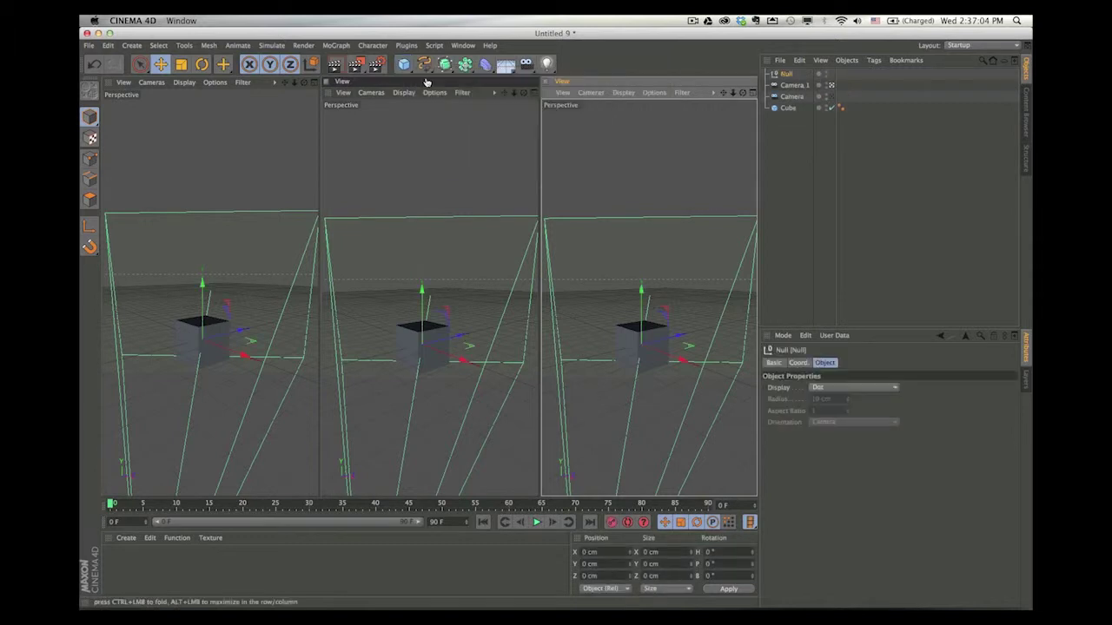
# - Give the Null an XPresso tag and move the XPresso Editor down over the viewports
pyautogui.rightClick(785, 77)
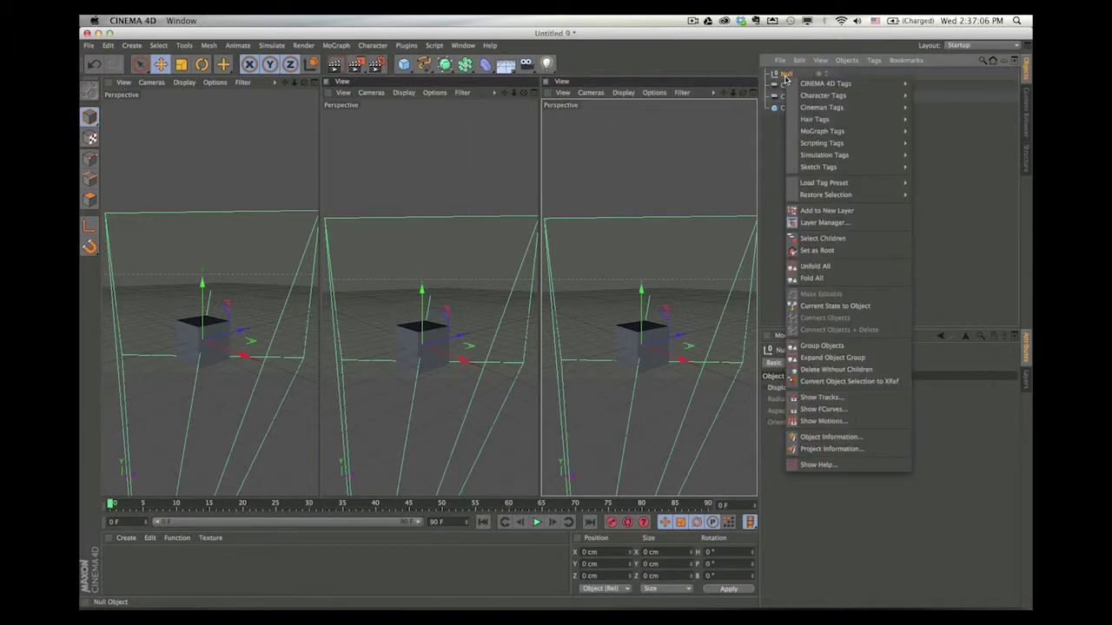
pyautogui.moveTo(800, 88)
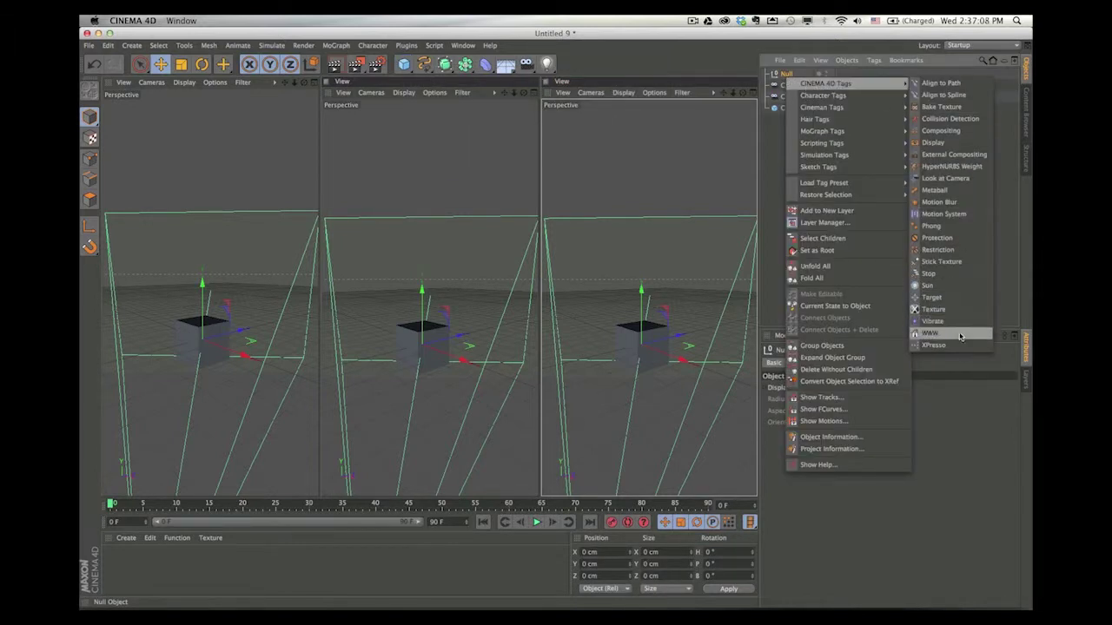
pyautogui.click(934, 345)
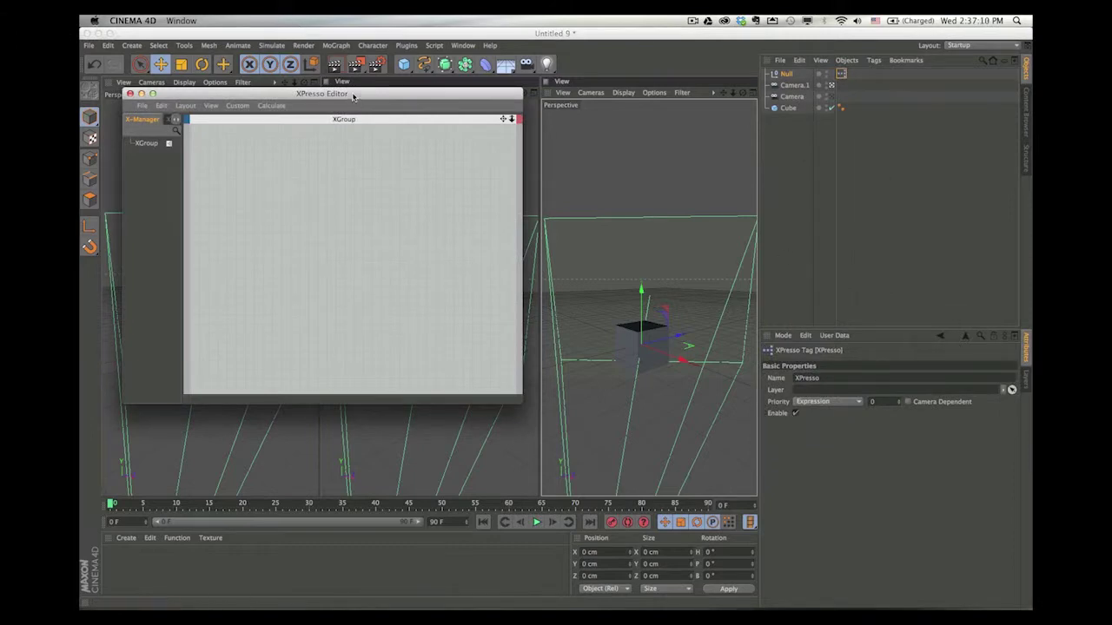
pyautogui.moveTo(352, 98); pyautogui.dragTo(542, 292)
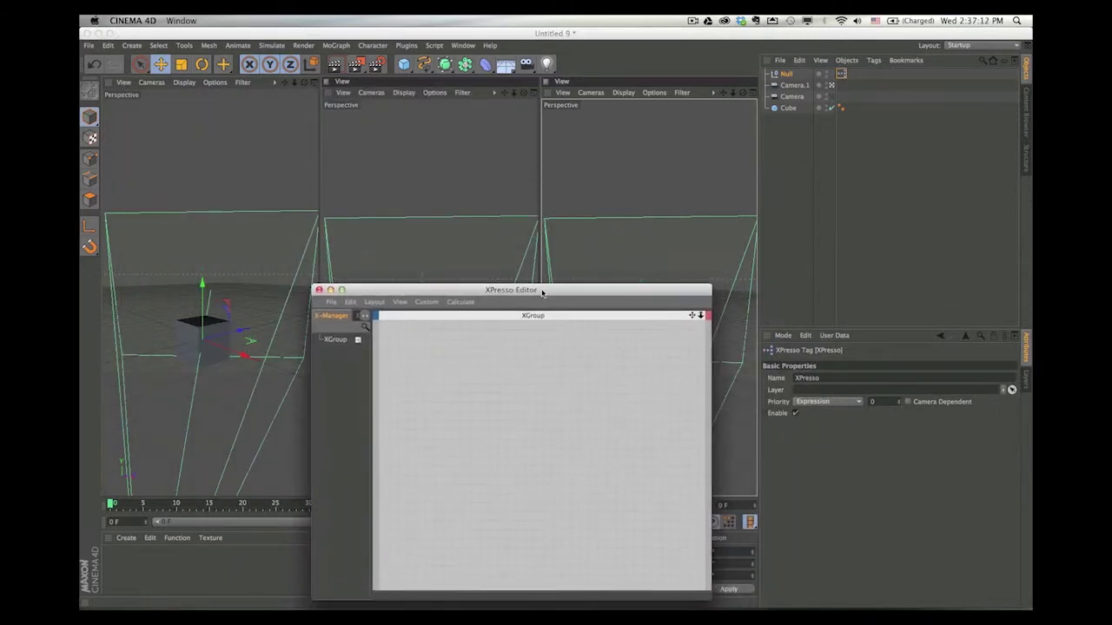
pyautogui.click(208, 110)
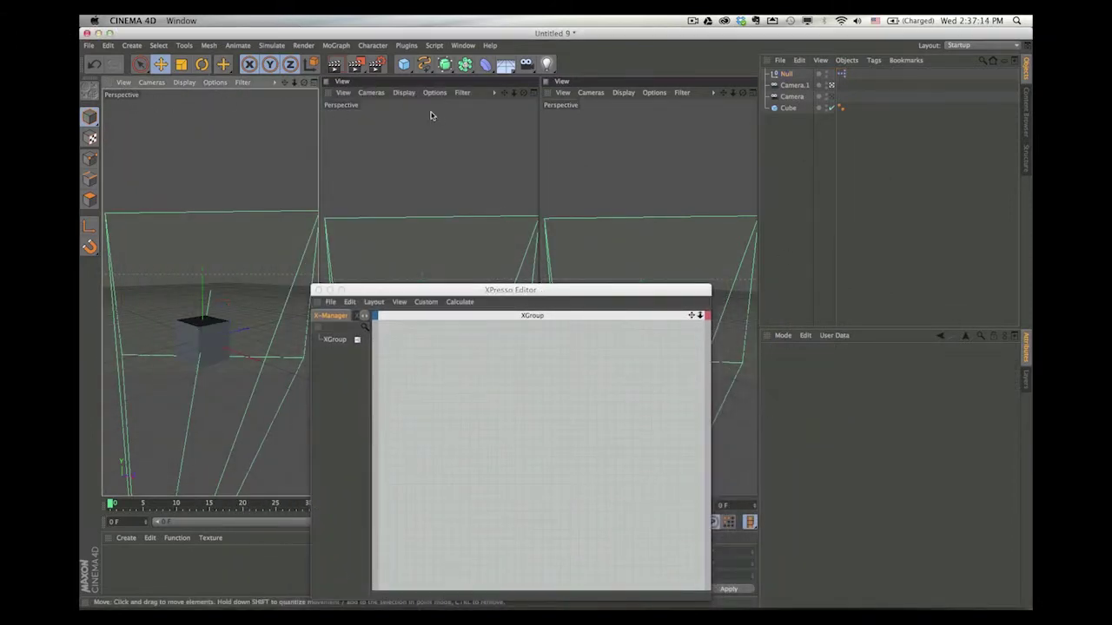
# - Drag the left and middle viewports' settings into the XPresso graph as Perspective nodes
pyautogui.click(784, 336)
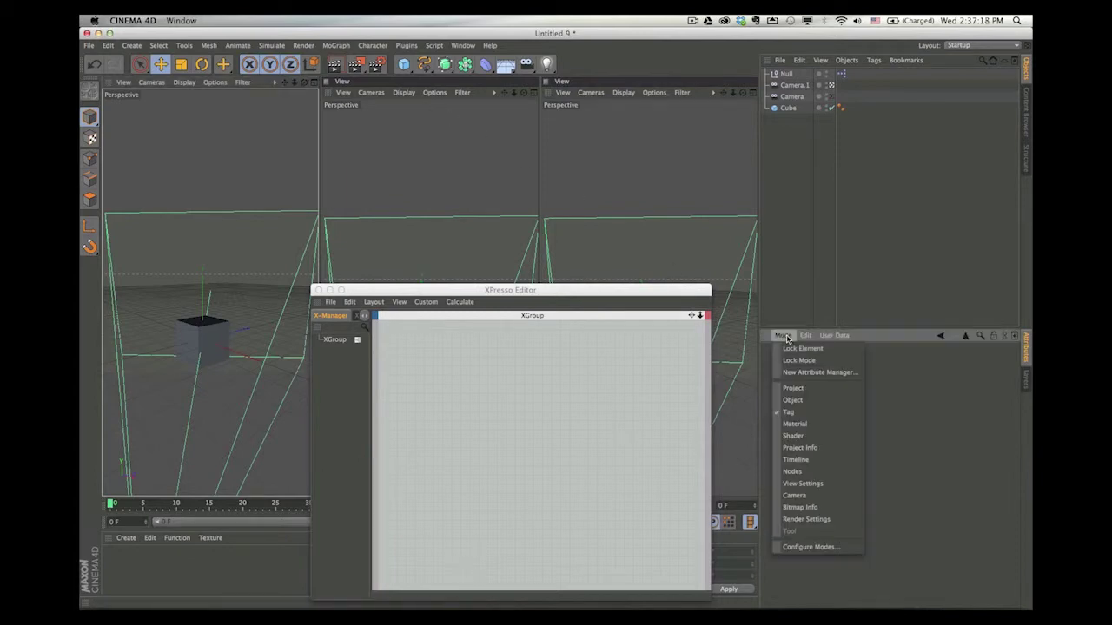
pyautogui.click(806, 484)
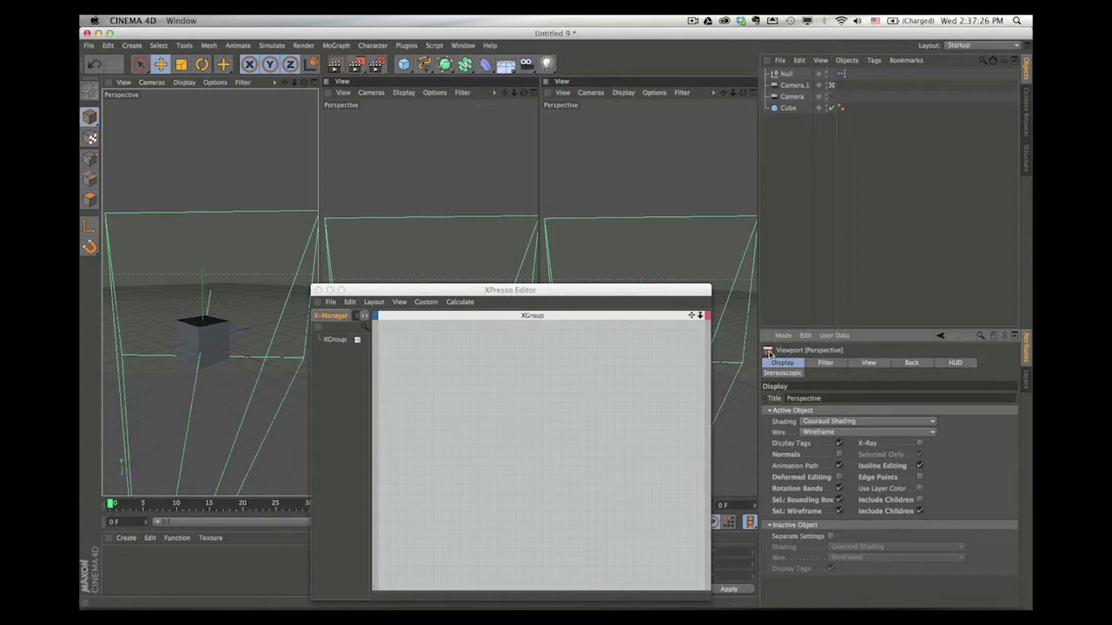
pyautogui.moveTo(768, 355); pyautogui.dragTo(413, 370)
pyautogui.click(425, 367)
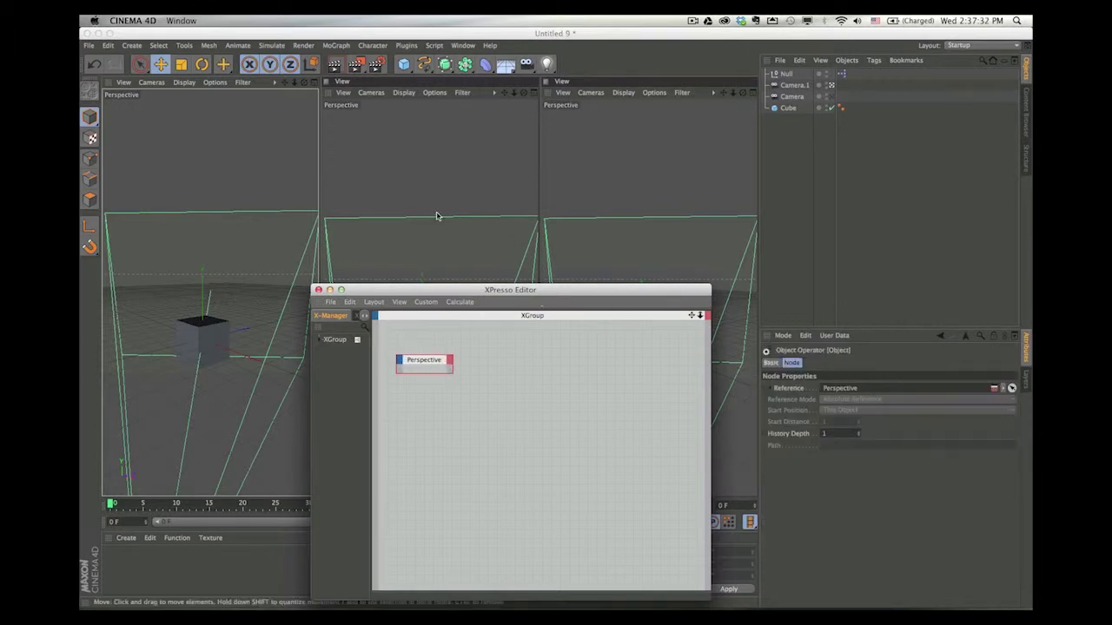
pyautogui.click(446, 178)
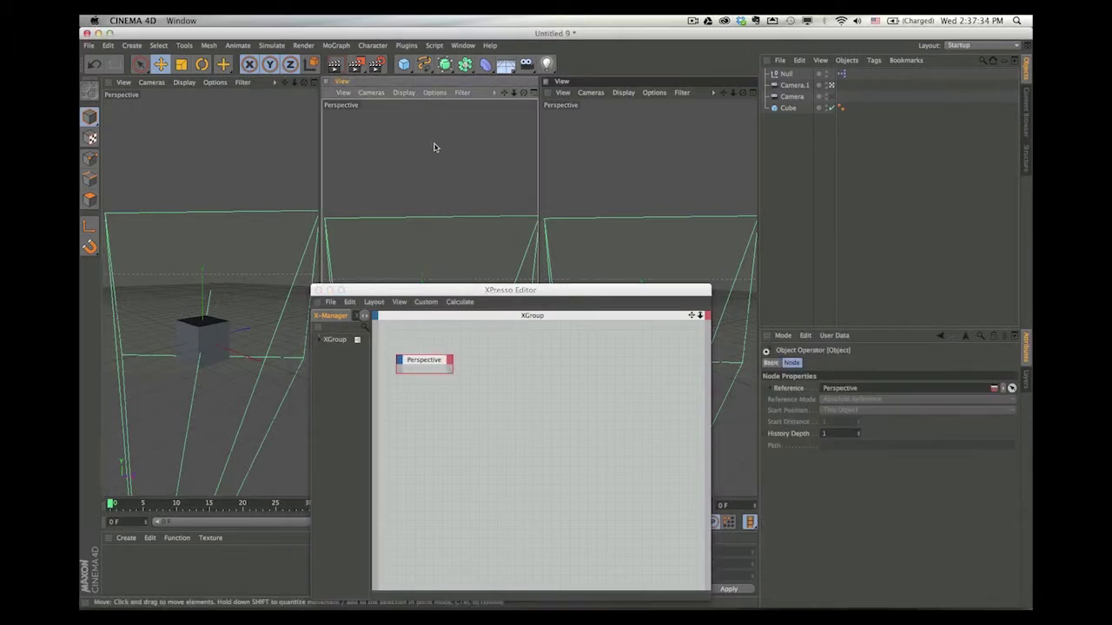
pyautogui.click(783, 336)
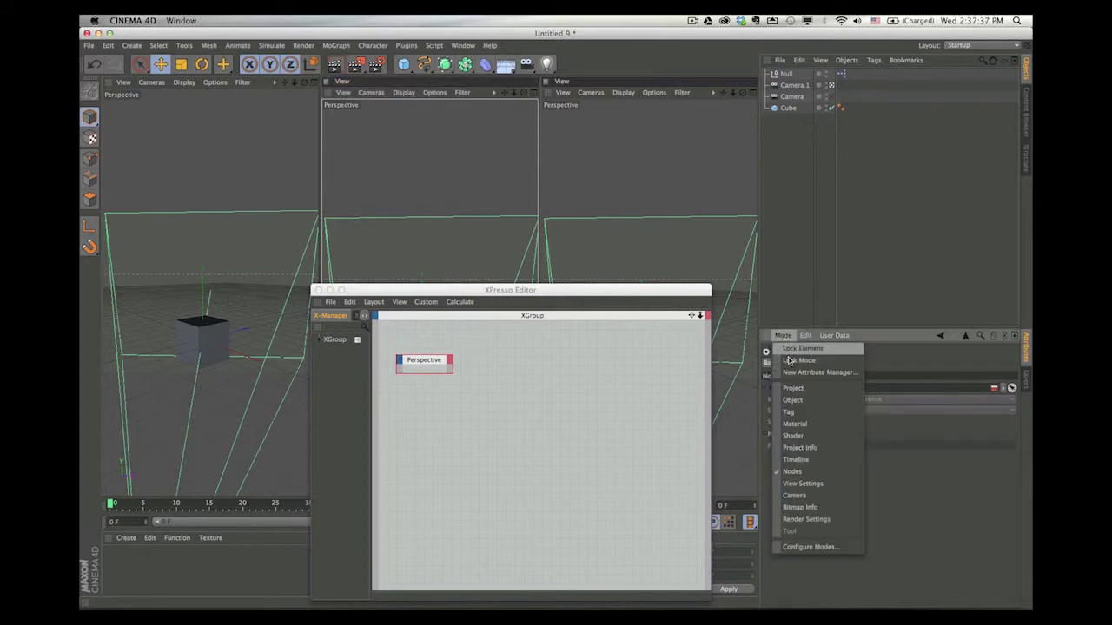
pyautogui.click(818, 488)
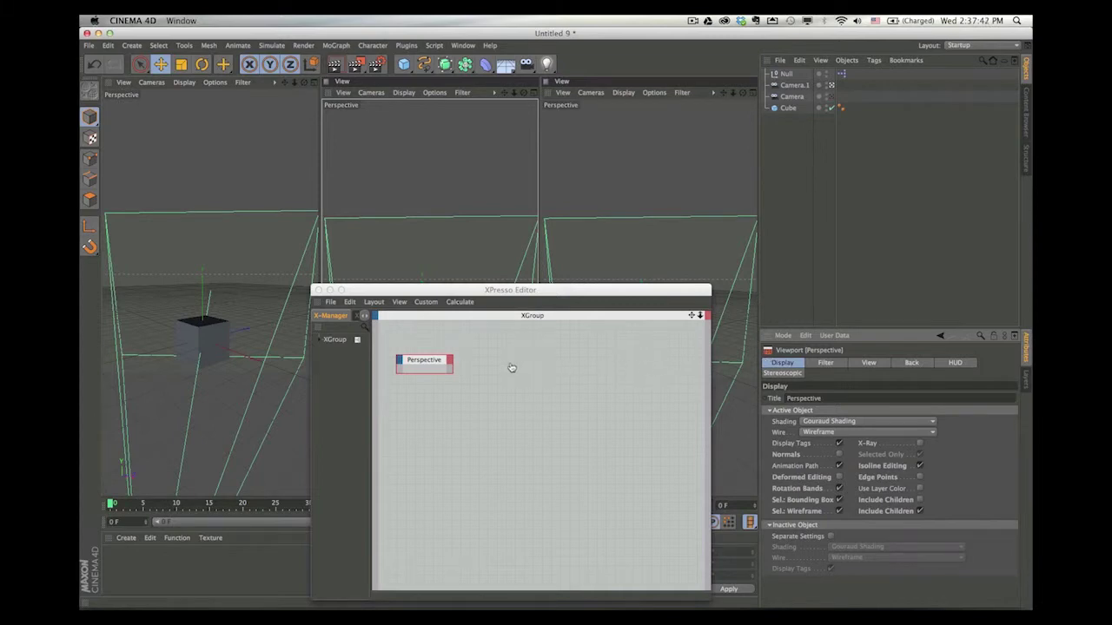
pyautogui.moveTo(511, 368); pyautogui.dragTo(521, 343)
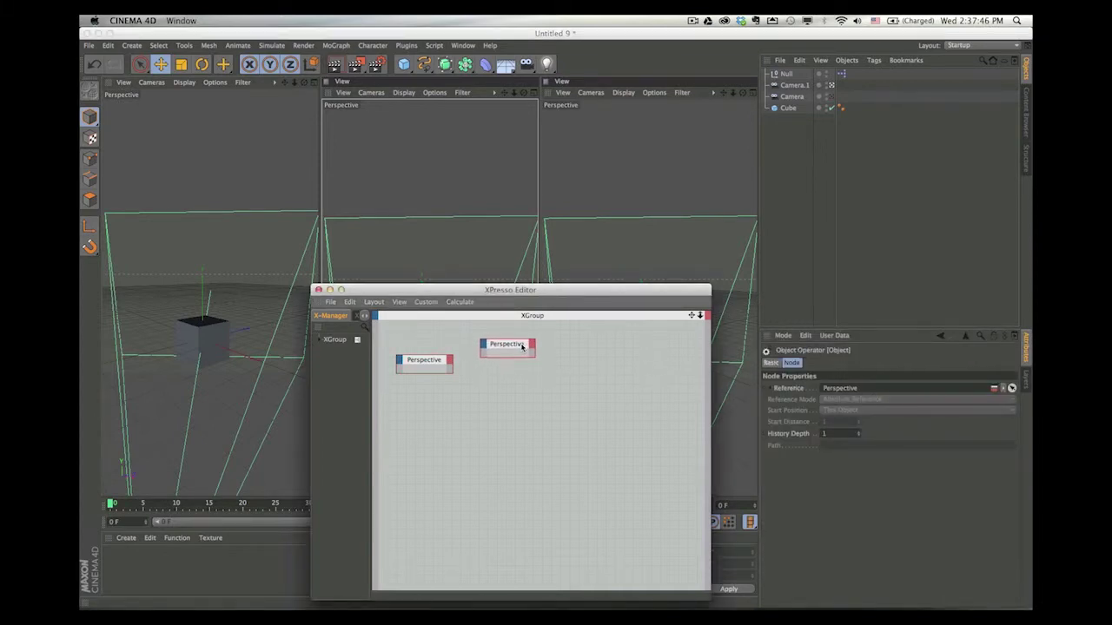
# - With the right viewport active, paste a third Perspective node into the graph
pyautogui.click(637, 164)
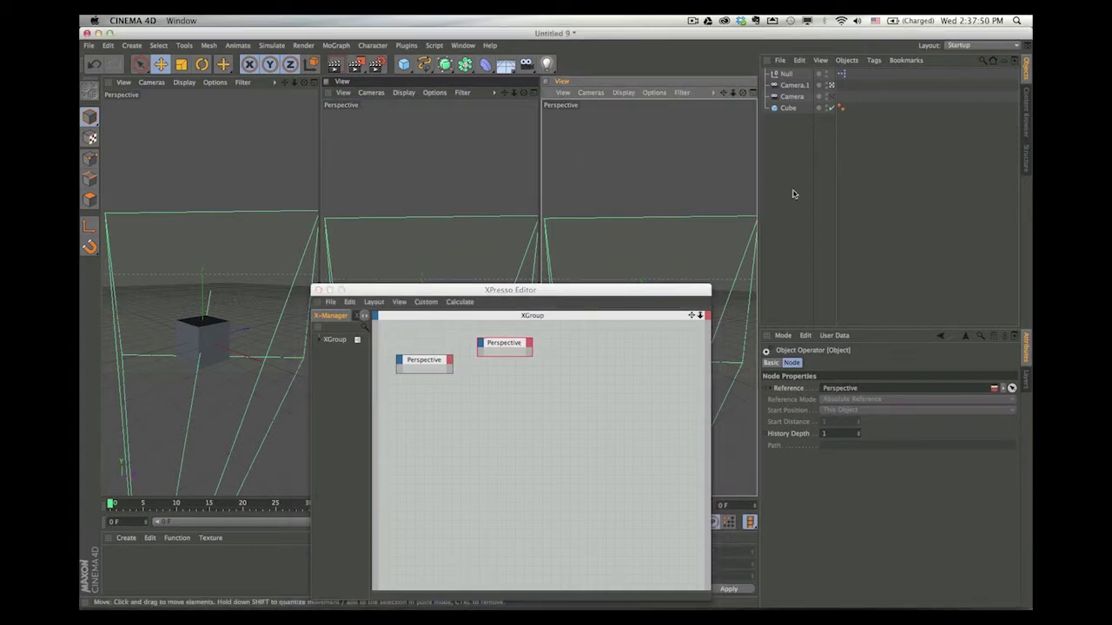
pyautogui.click(781, 337)
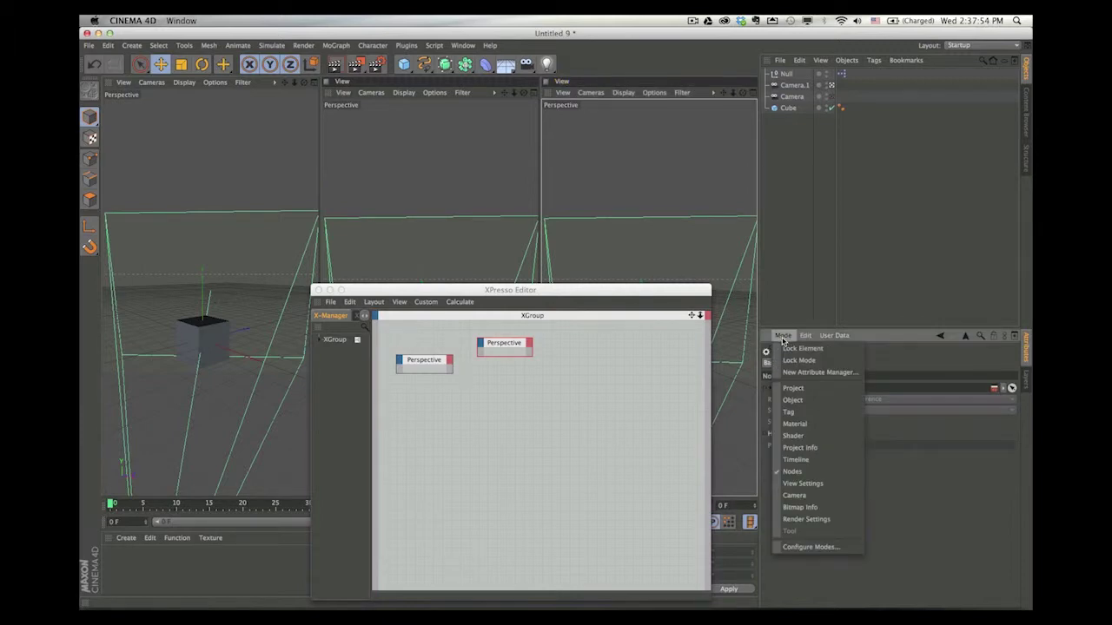
pyautogui.click(820, 484)
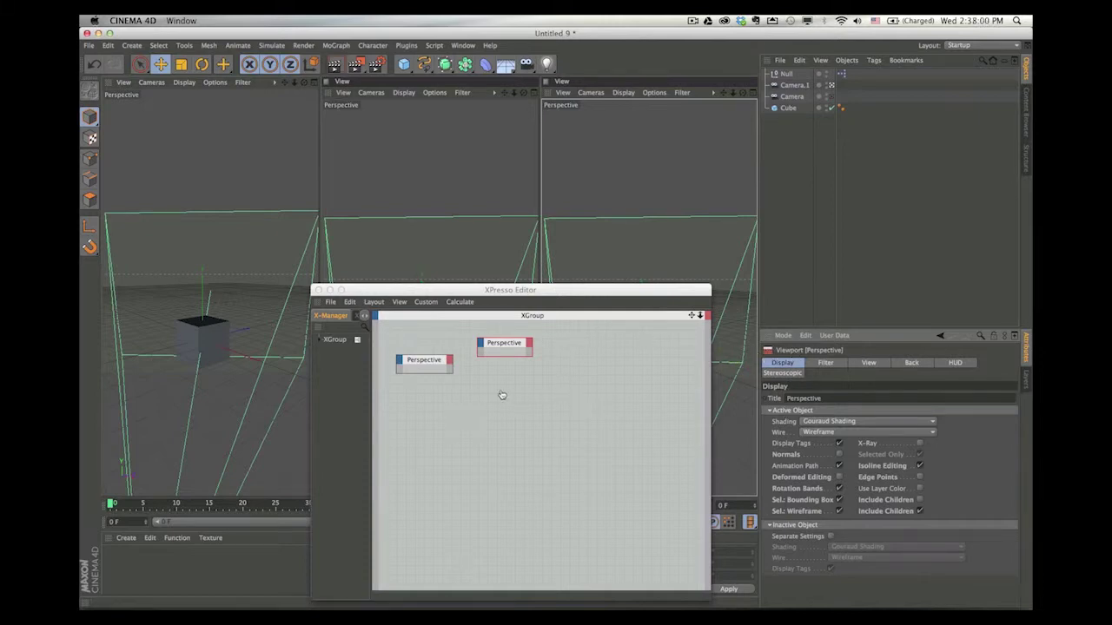
pyautogui.press('super+v')
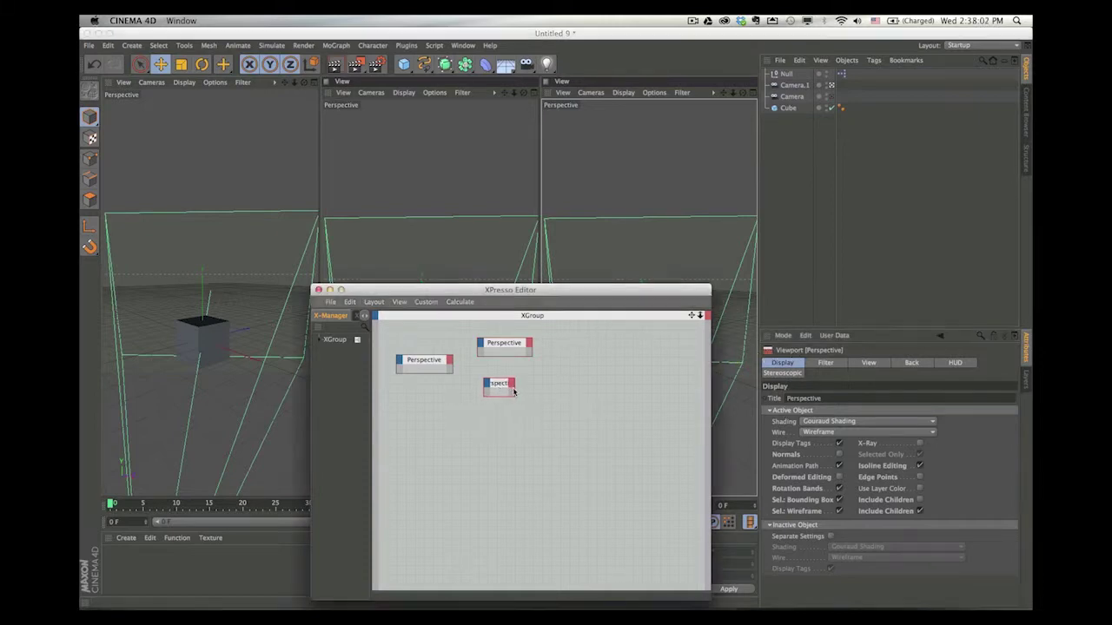
pyautogui.click(519, 382)
# - Add a Linked Camera output port to the left Perspective node and widen it to show the label
pyautogui.moveTo(517, 380); pyautogui.dragTo(519, 374)
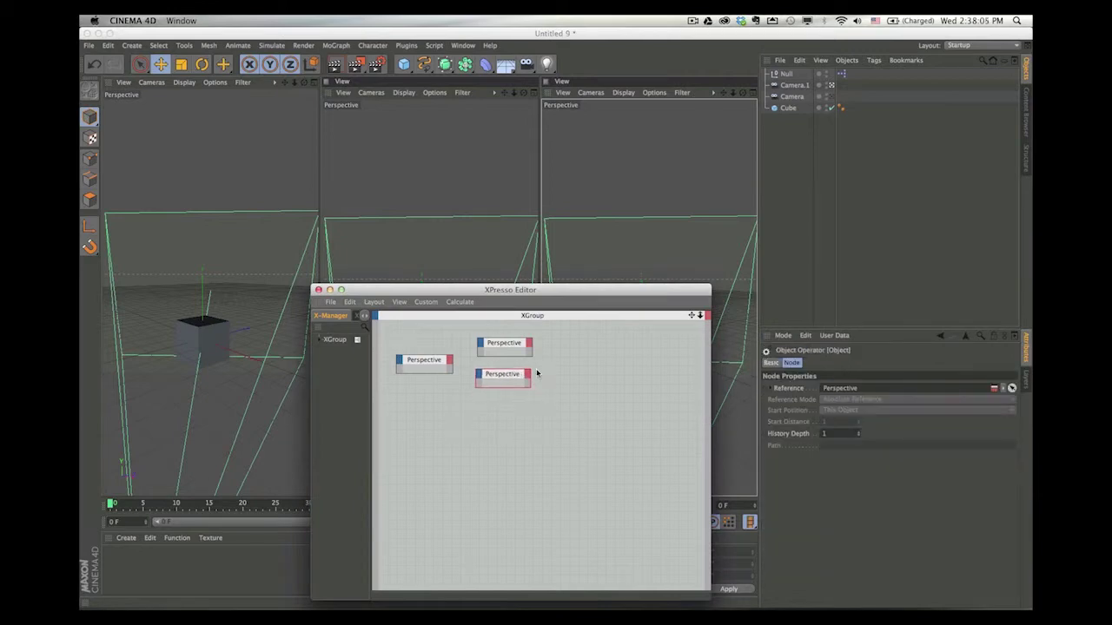
pyautogui.click(450, 361)
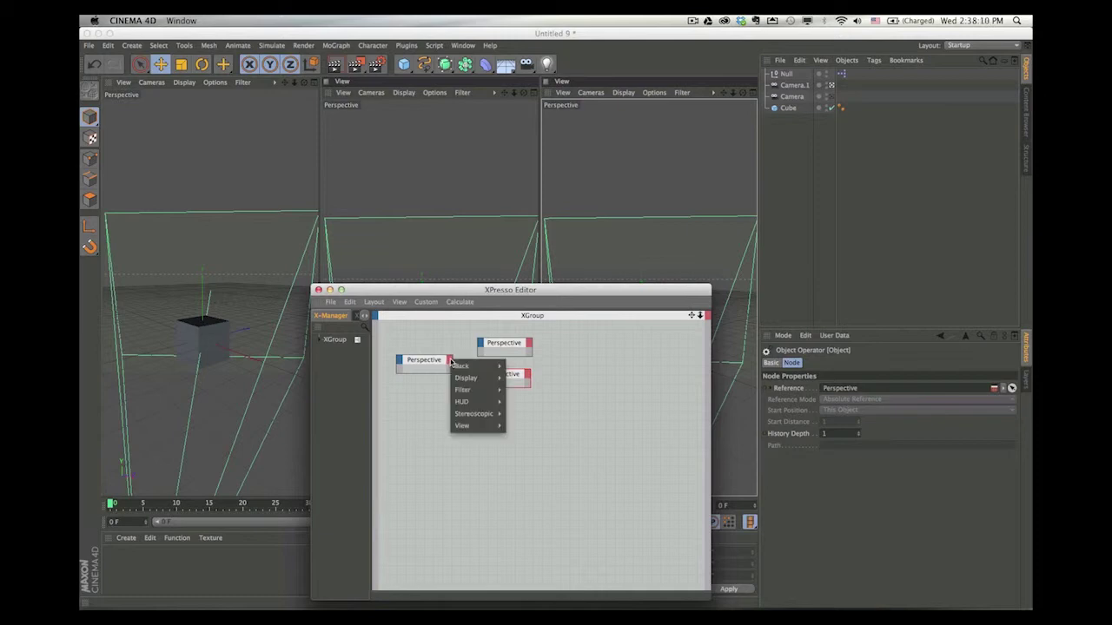
pyautogui.moveTo(469, 426)
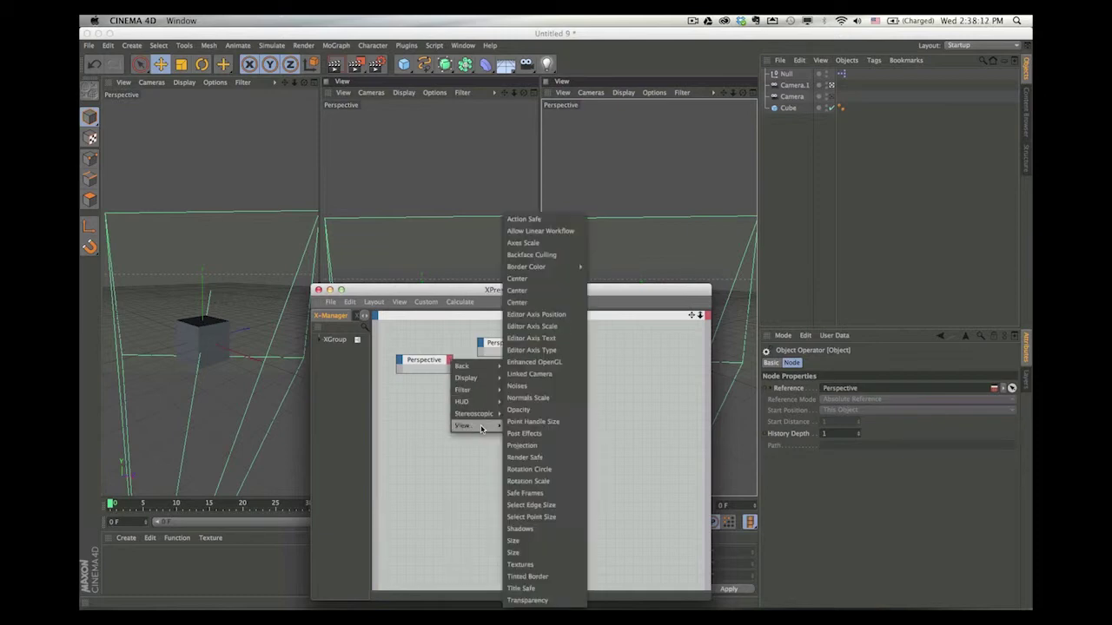
pyautogui.click(529, 374)
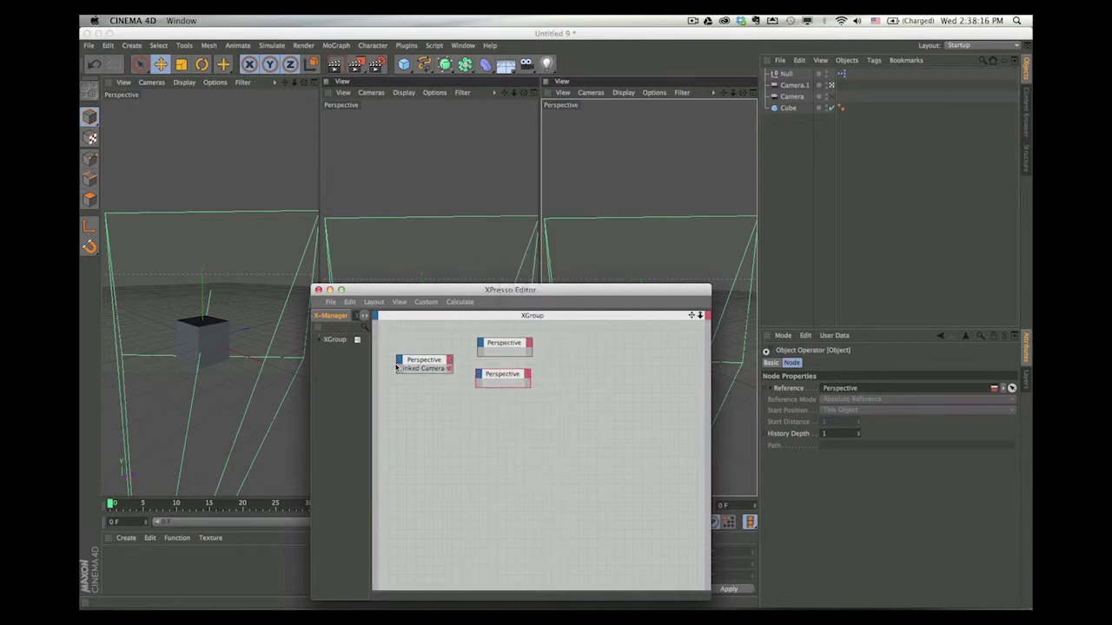
pyautogui.moveTo(396, 363); pyautogui.dragTo(390, 365)
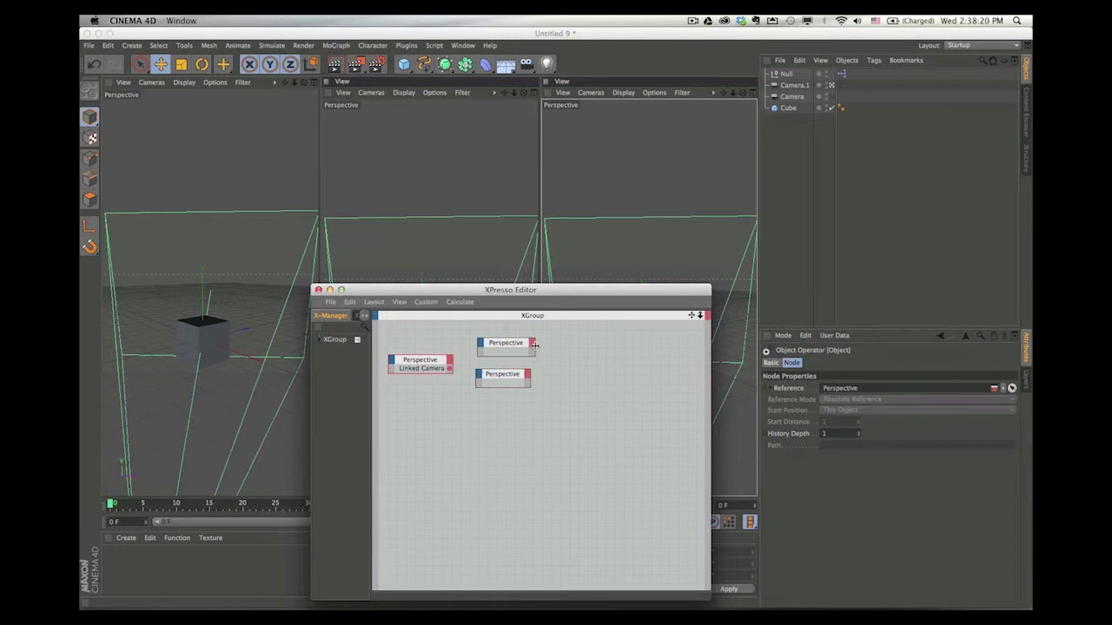
# - Wire Linked Camera into the top and lower Perspective nodes' Linked Camera inputs
pyautogui.moveTo(532, 347); pyautogui.dragTo(540, 375)
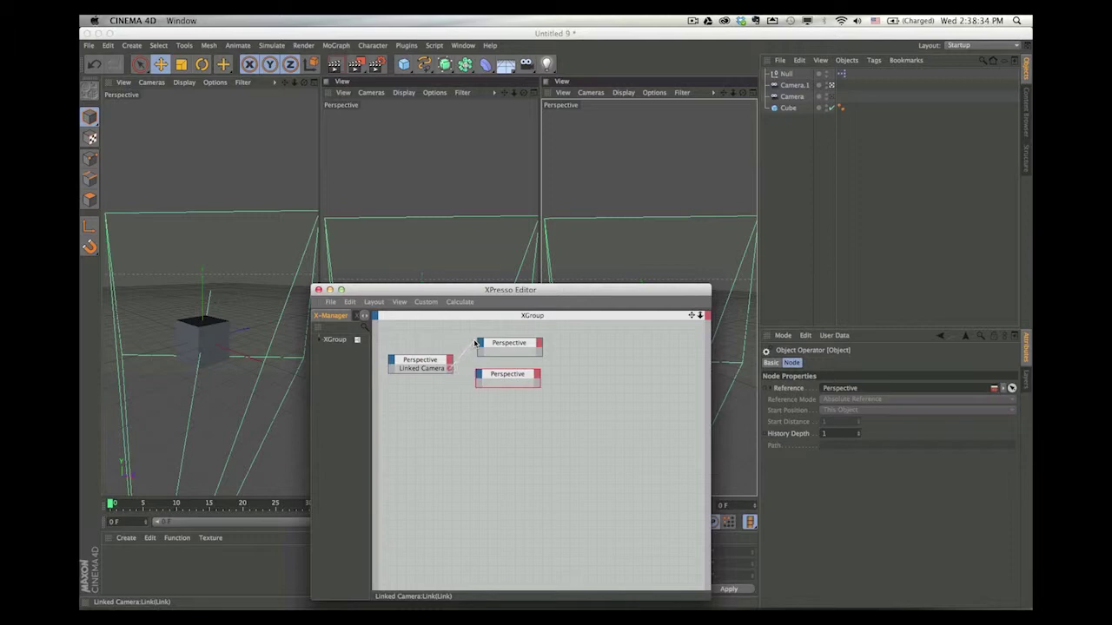
pyautogui.moveTo(475, 344); pyautogui.dragTo(552, 375)
pyautogui.moveTo(449, 368); pyautogui.dragTo(556, 374)
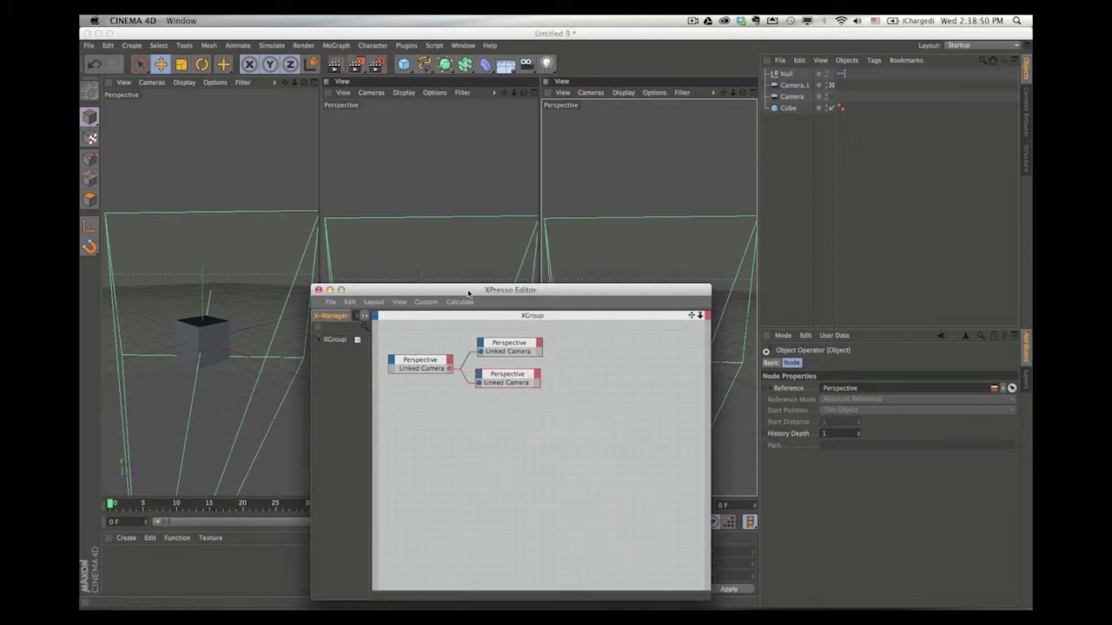
pyautogui.moveTo(469, 294); pyautogui.dragTo(727, 486)
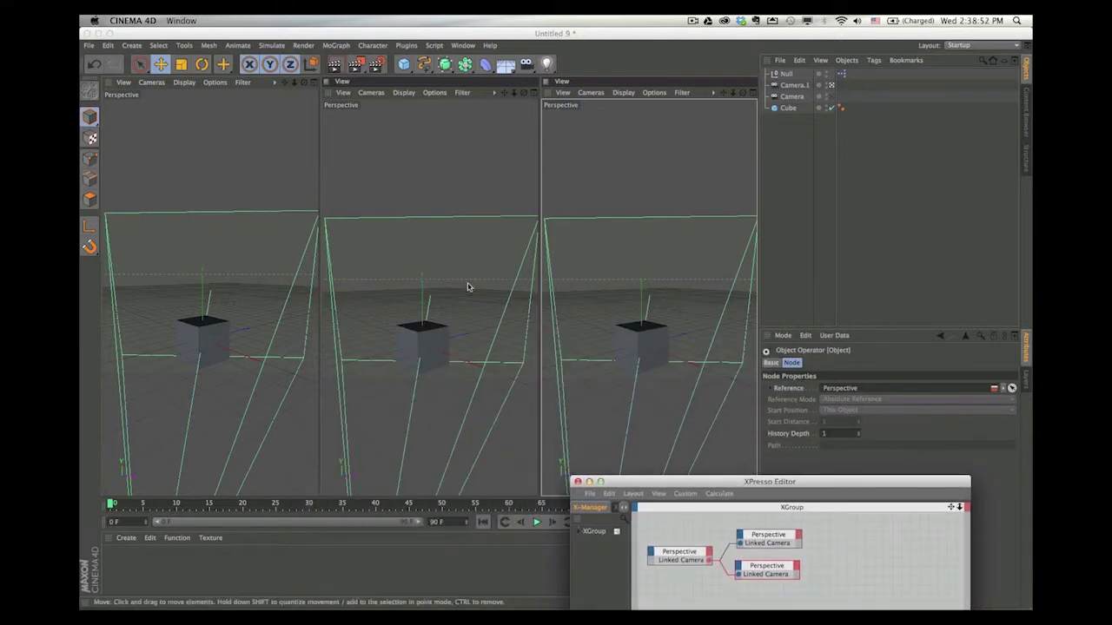
# - Orbit the left viewport, then set it to look through Camera
pyautogui.click(240, 193)
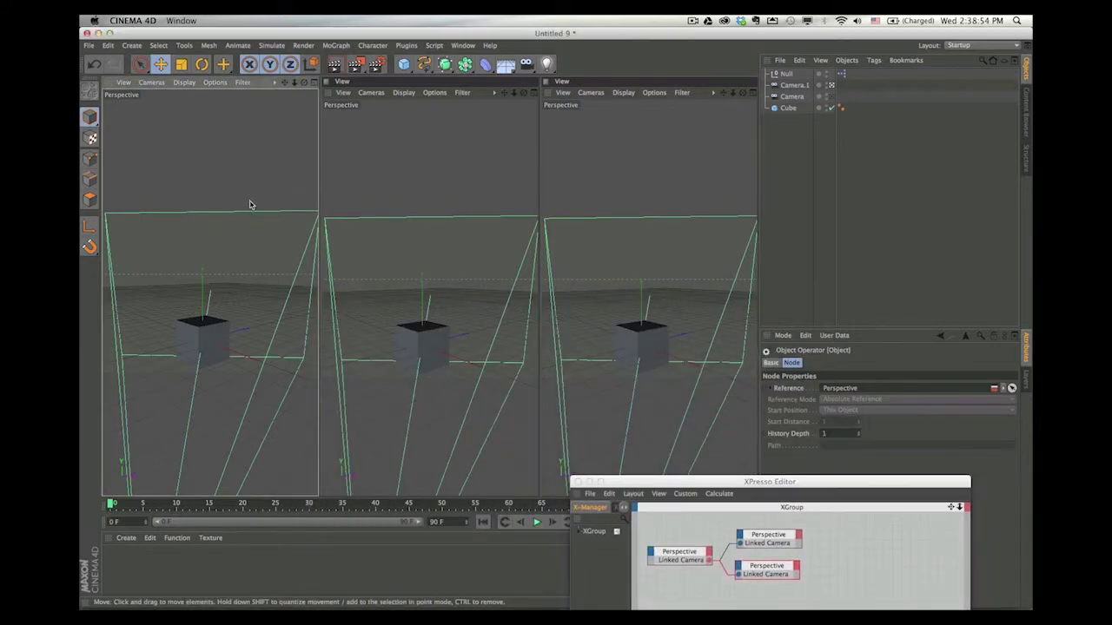
pyautogui.keyDown('alt'); pyautogui.moveTo(236, 217); pyautogui.dragTo(241, 166); pyautogui.keyUp('alt')
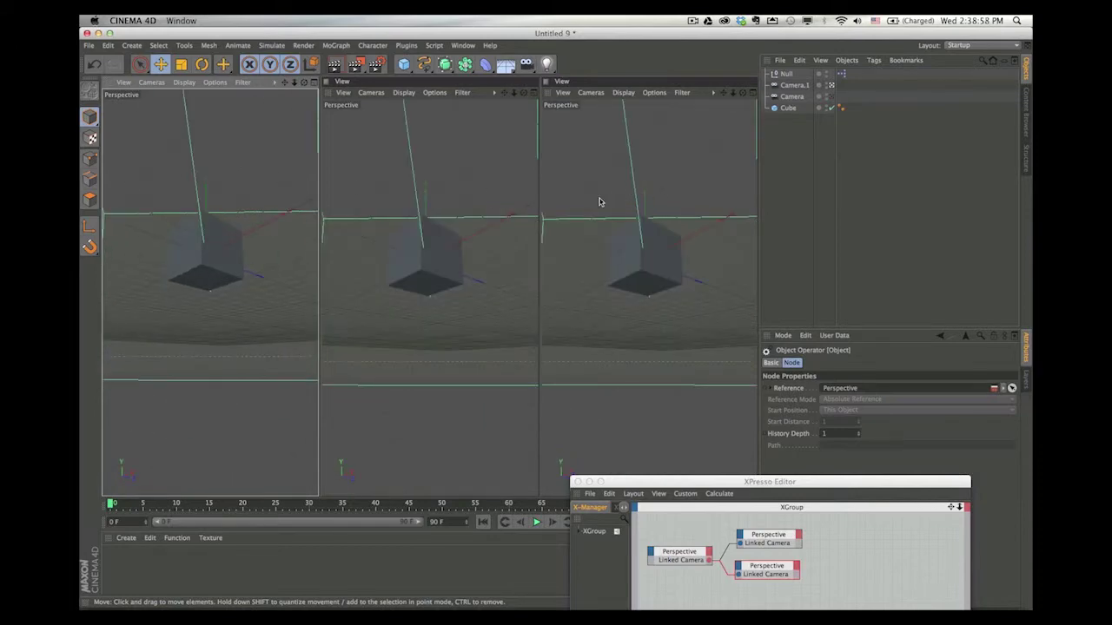
pyautogui.click(149, 82)
pyautogui.moveTo(160, 112)
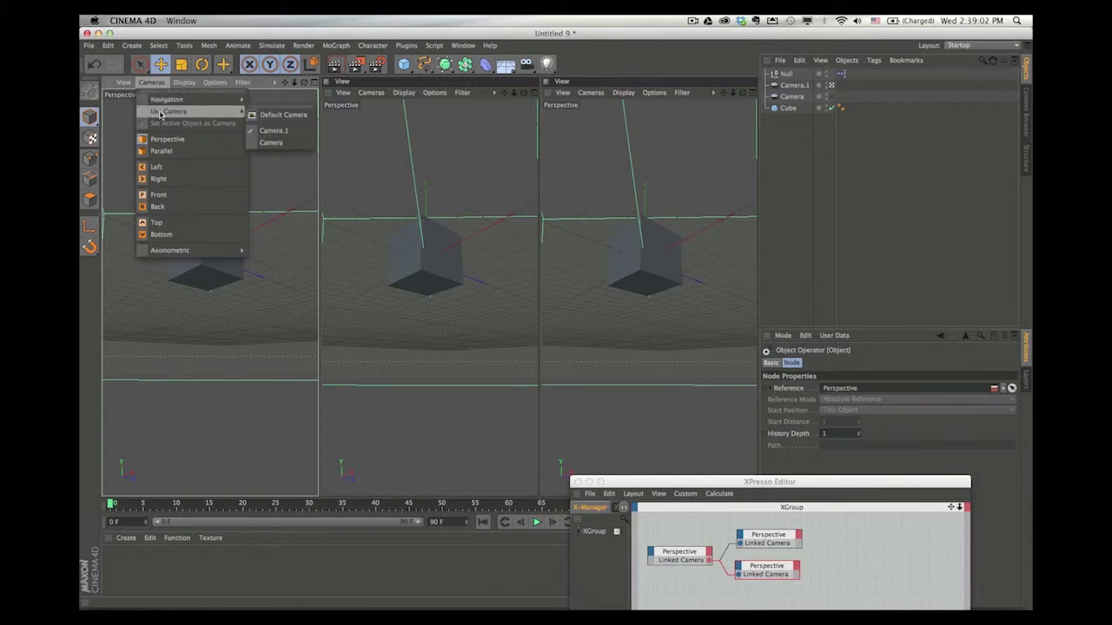
pyautogui.click(286, 144)
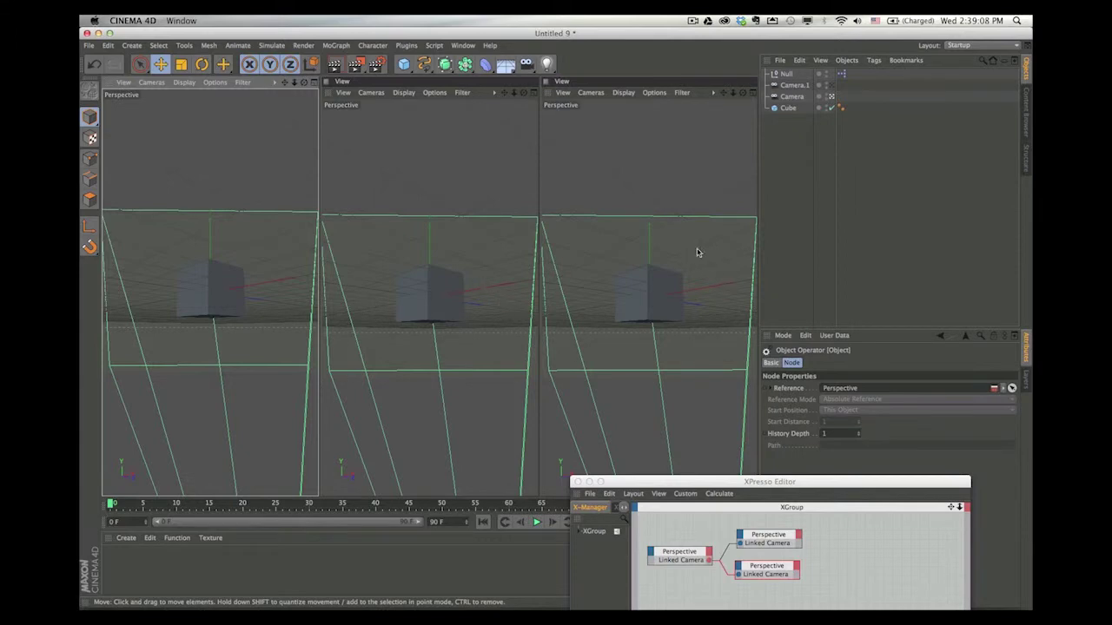
# - Orbit the middle viewport and assign it a scene camera
pyautogui.click(397, 134)
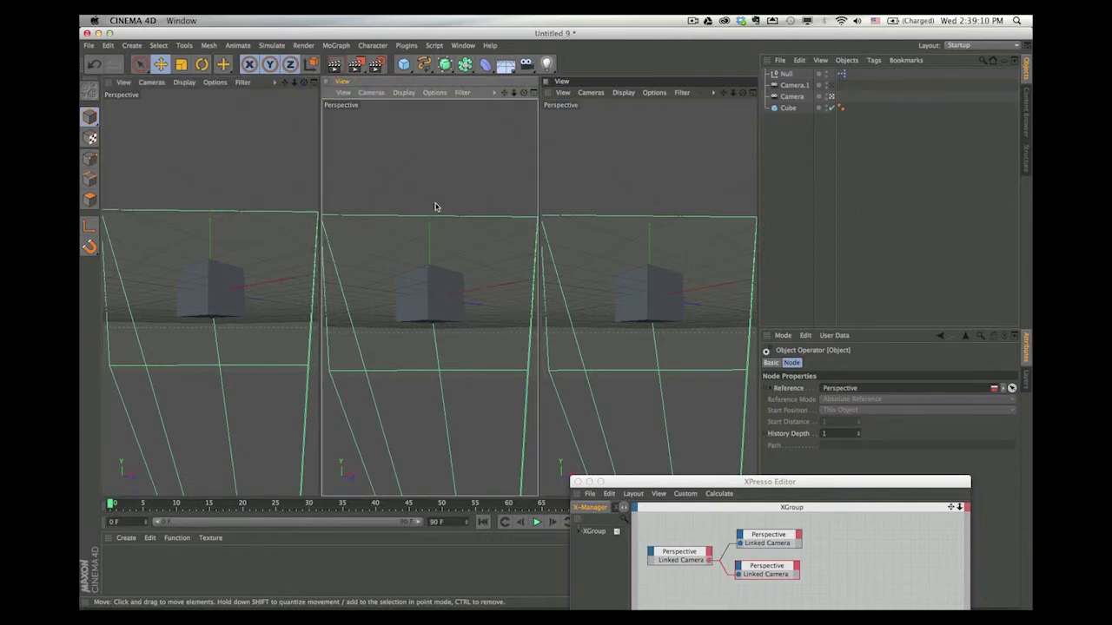
pyautogui.keyDown('alt'); pyautogui.moveTo(446, 262); pyautogui.dragTo(451, 348); pyautogui.keyUp('alt')
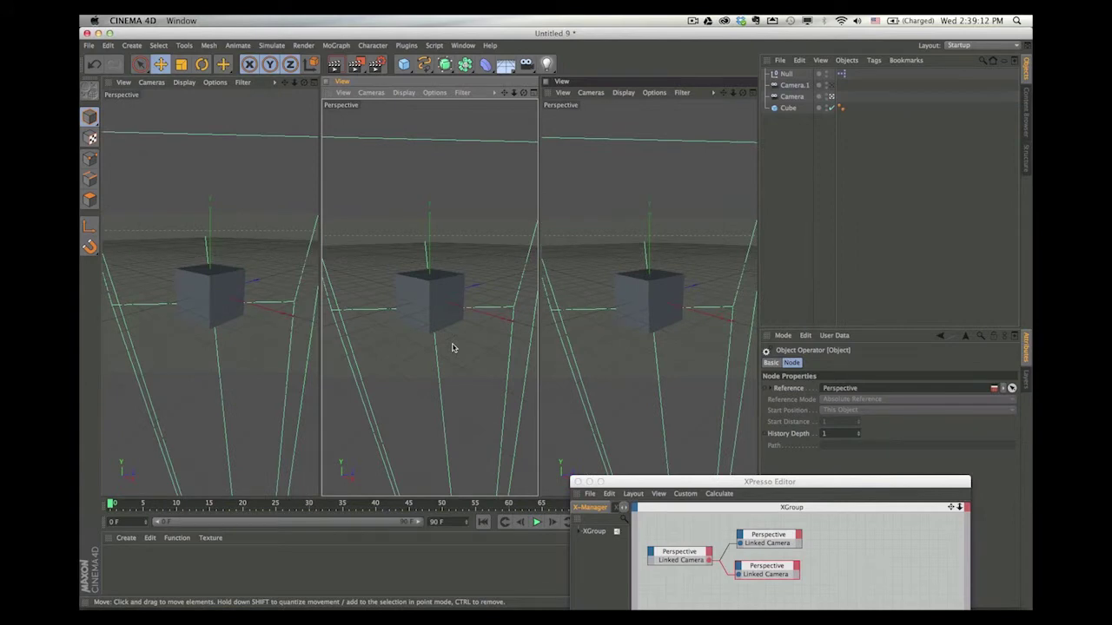
pyautogui.click(371, 93)
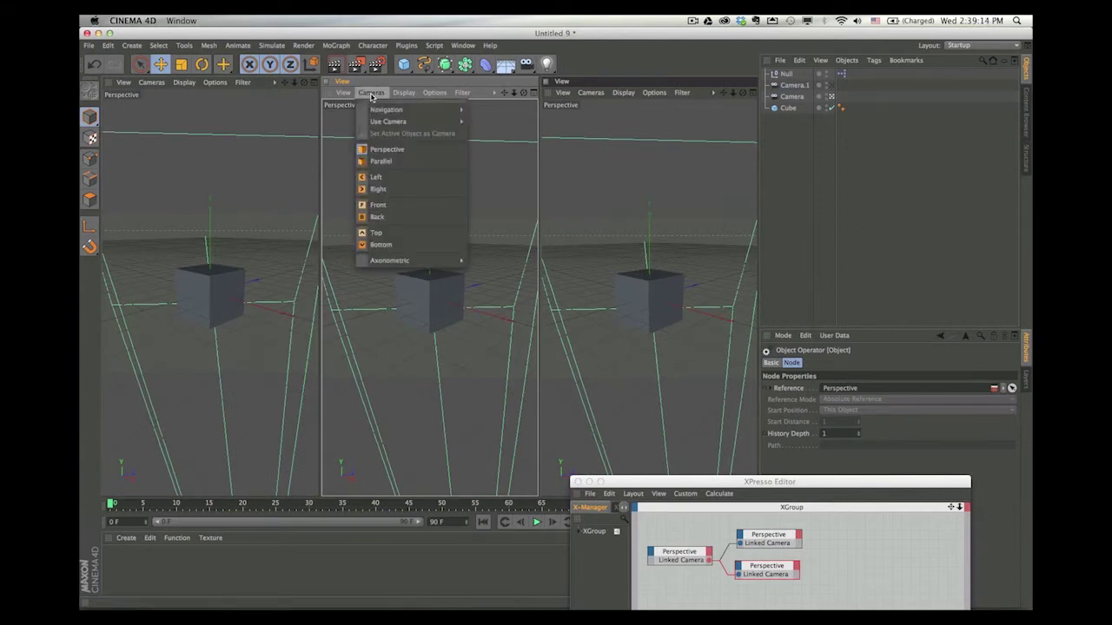
pyautogui.moveTo(388, 122)
pyautogui.click(488, 141)
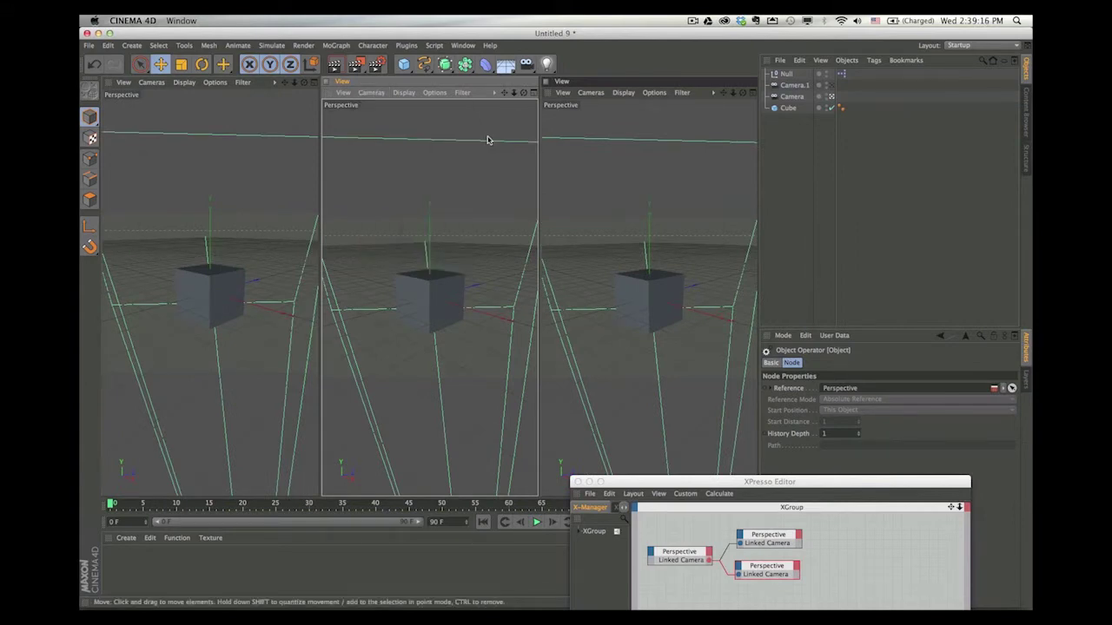
# - Switch the left viewport to look through Camera.1
pyautogui.click(276, 111)
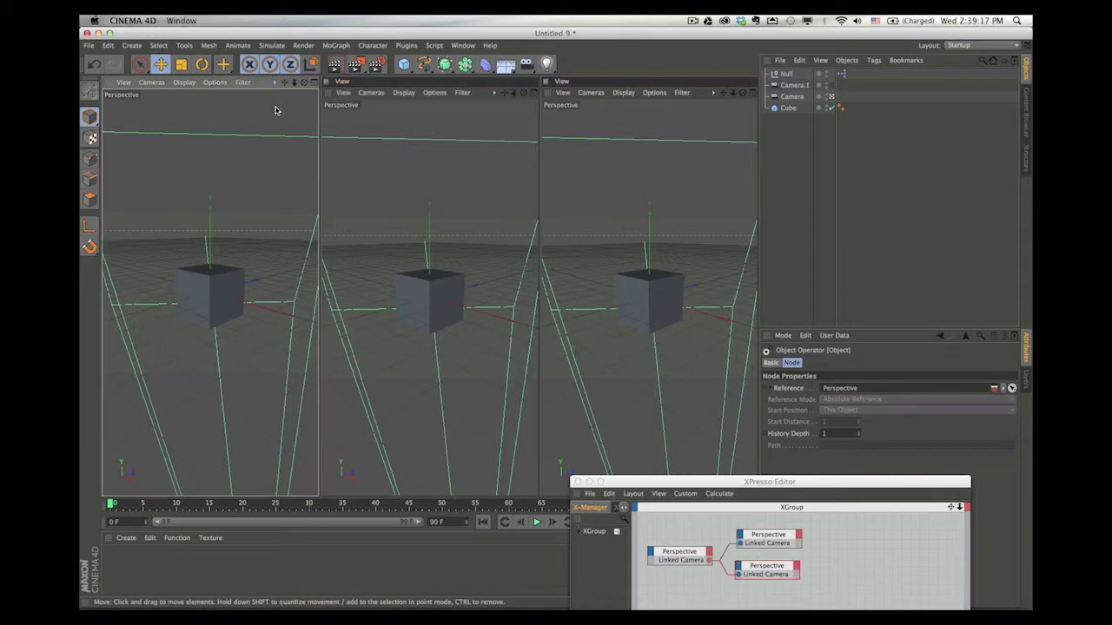
pyautogui.click(150, 83)
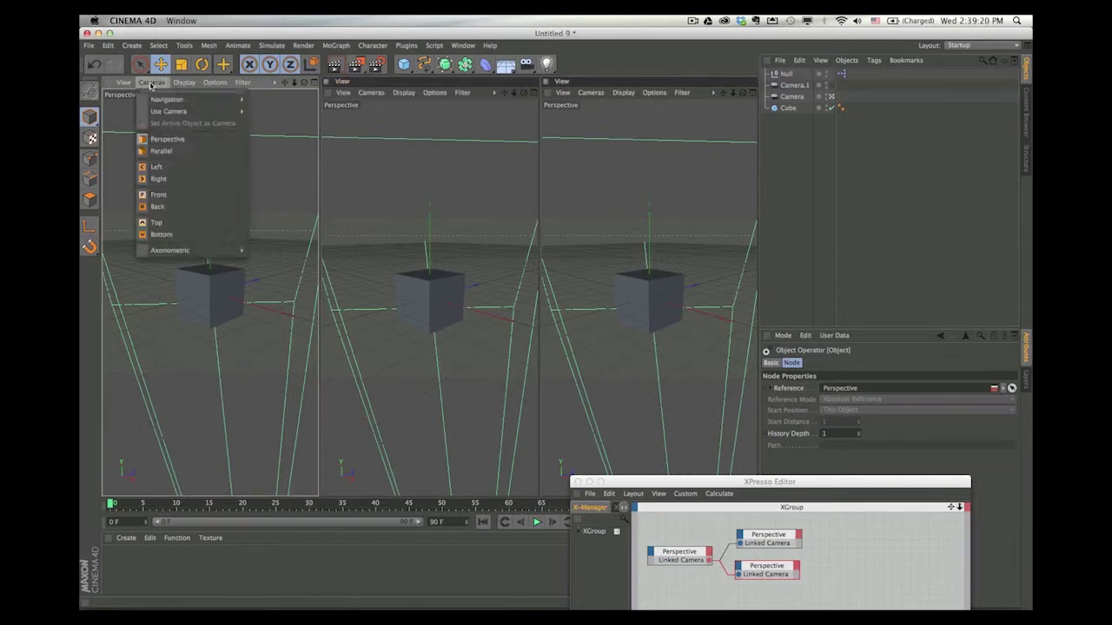
pyautogui.moveTo(165, 112)
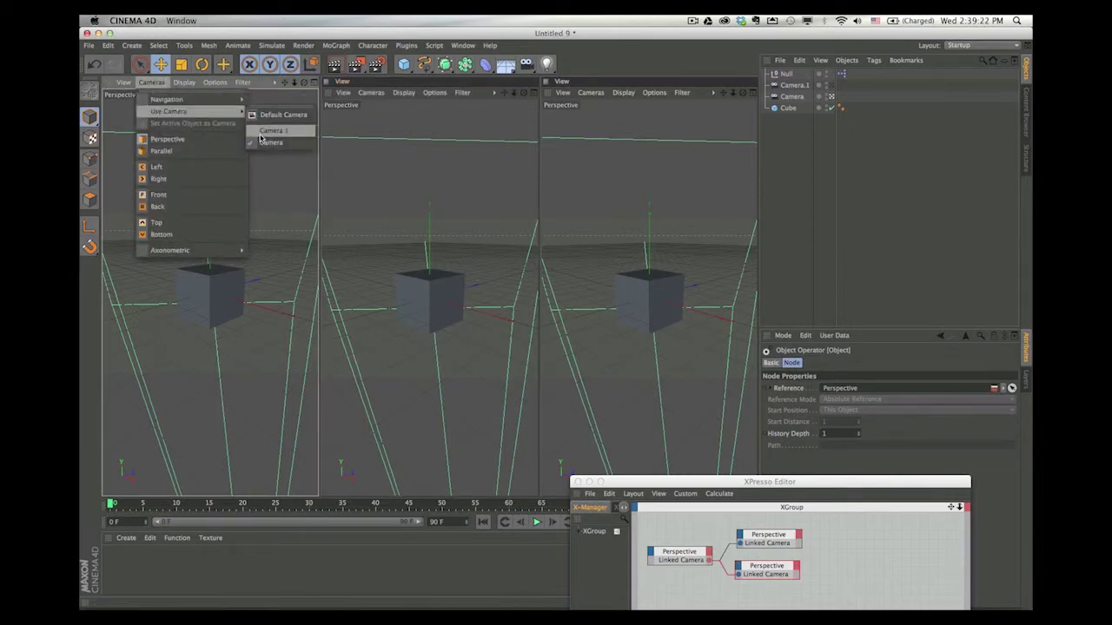
pyautogui.click(260, 131)
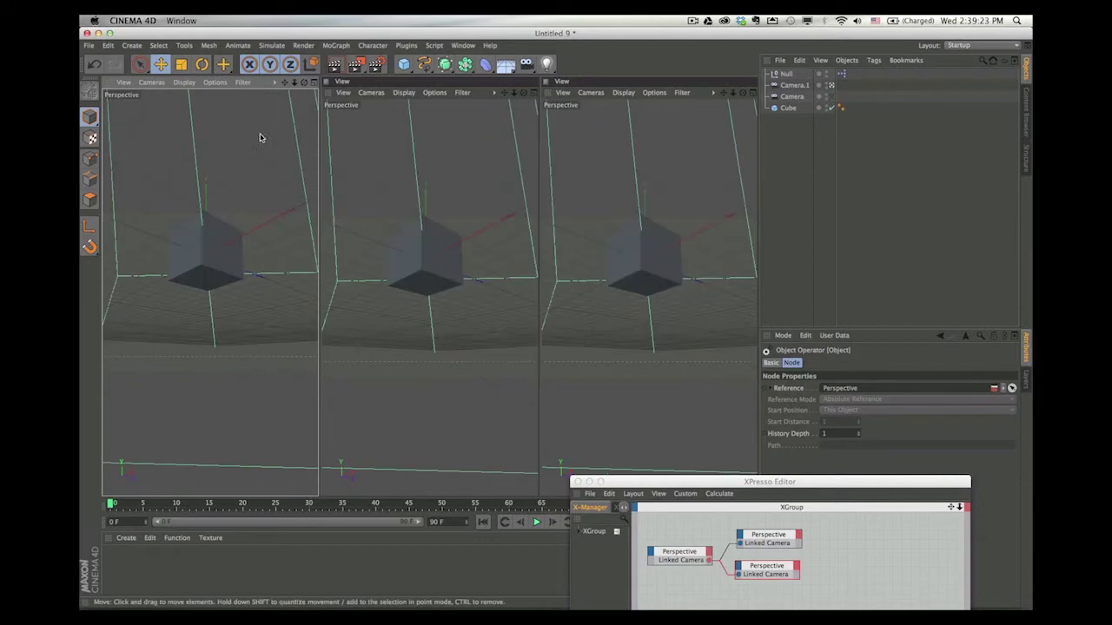
# - Toggle the active scene camera in the Object Manager, ending on Camera
pyautogui.click(831, 96)
pyautogui.click(832, 95)
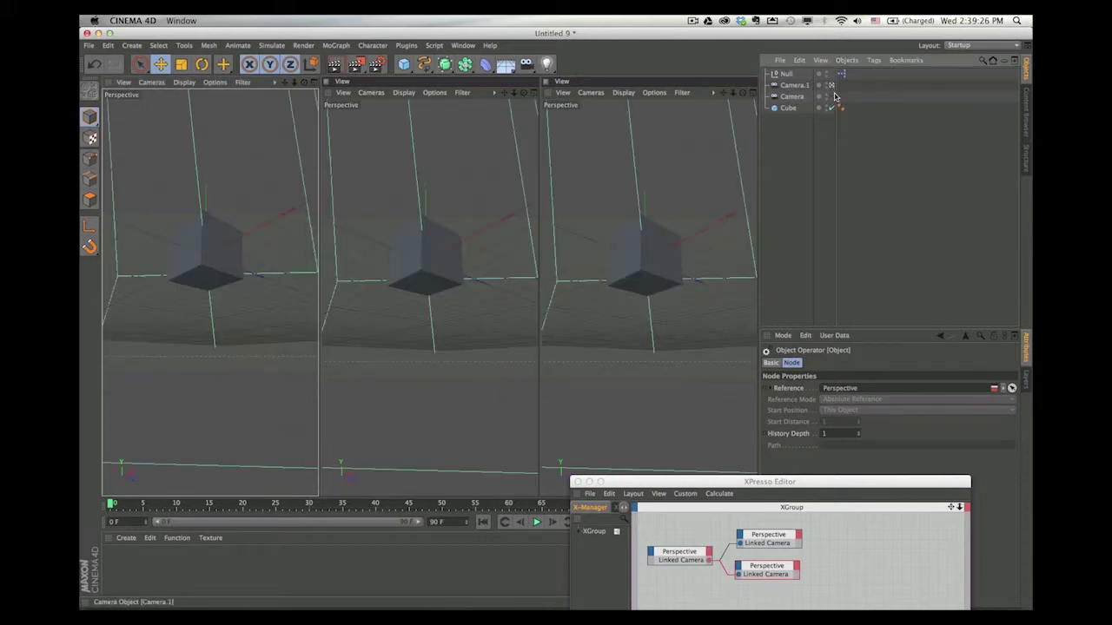
pyautogui.click(831, 98)
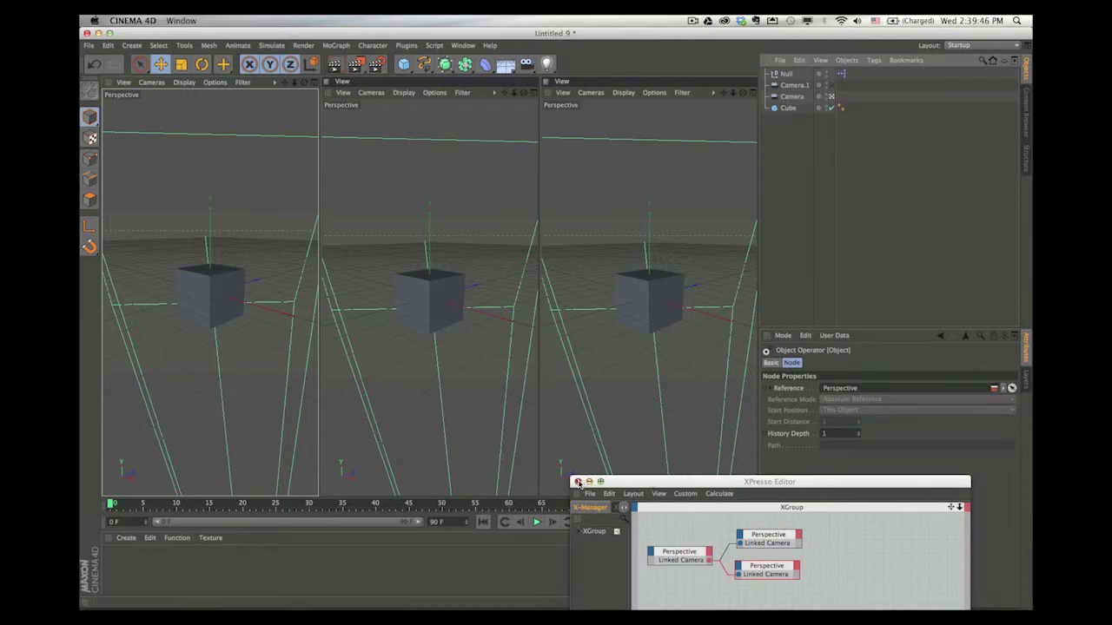
# - Close the XPresso Editor and show the list of interface layouts
pyautogui.click(578, 482)
pyautogui.click(986, 46)
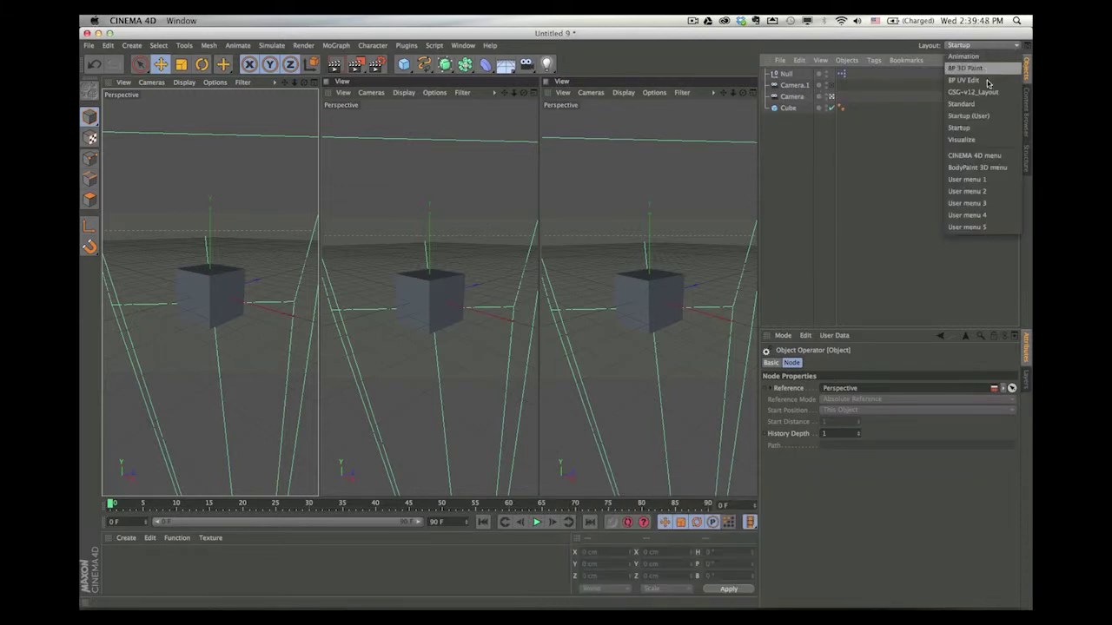